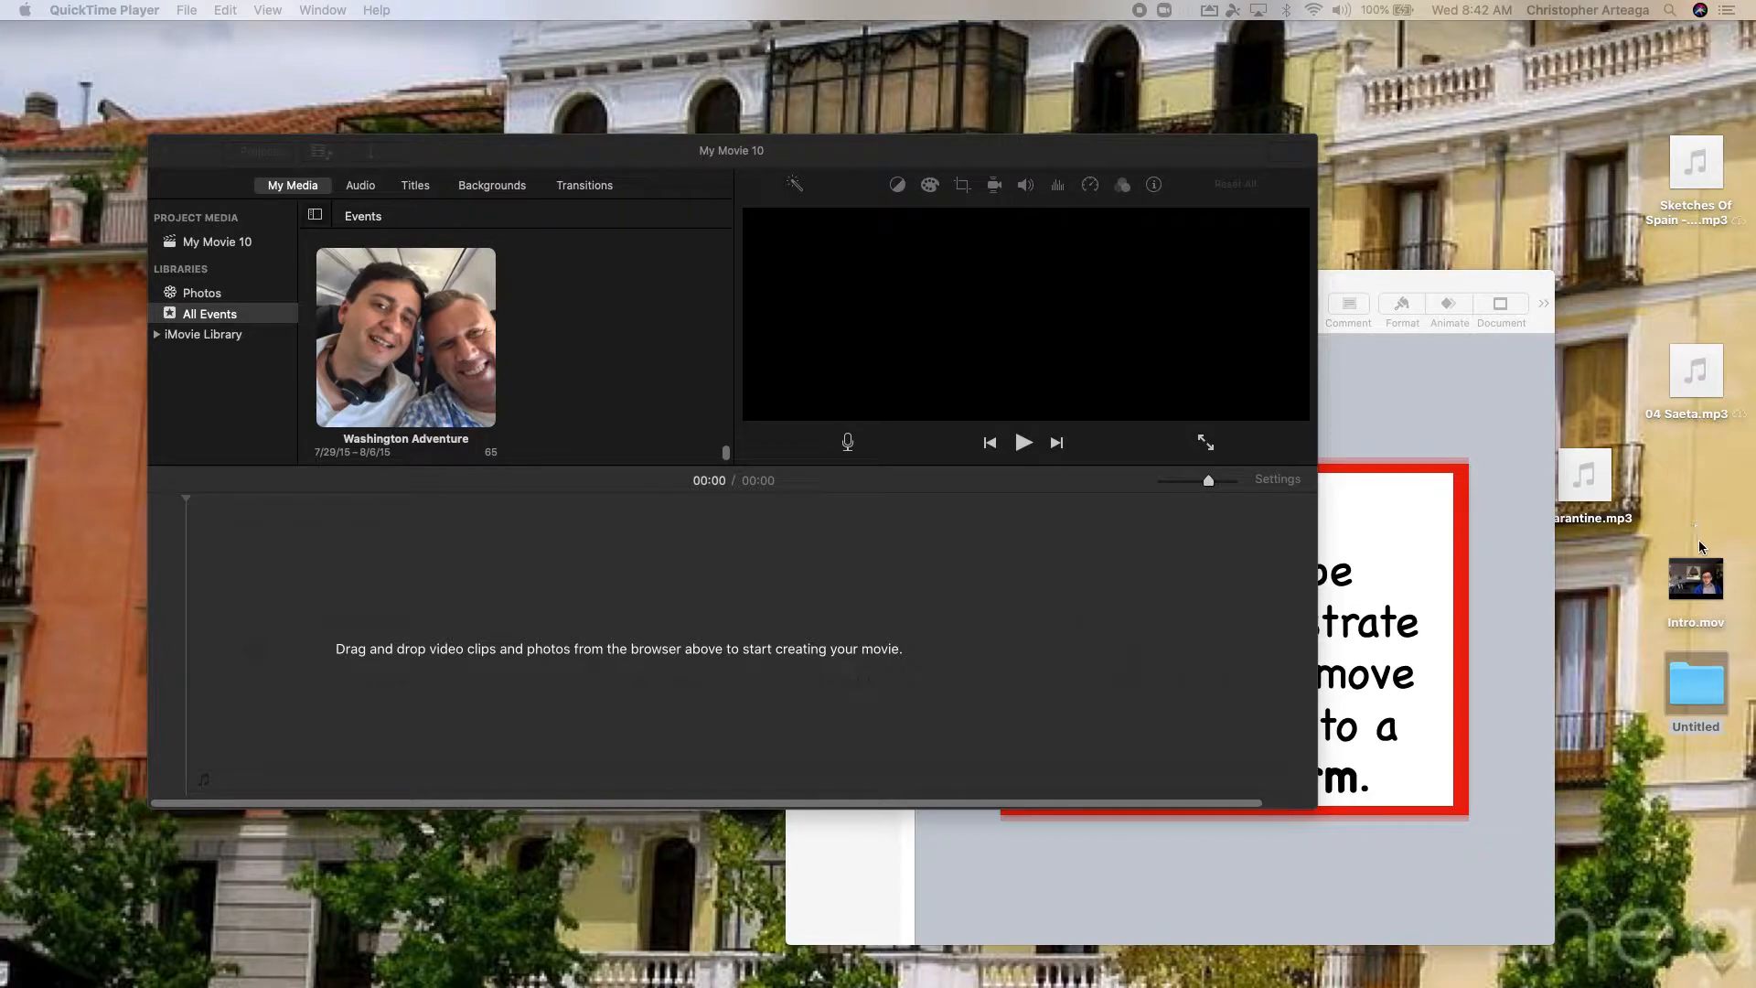
Add Intro.mov from the desktop to the empty movie timeline and play it up to about 13 seconds
click(1711, 567)
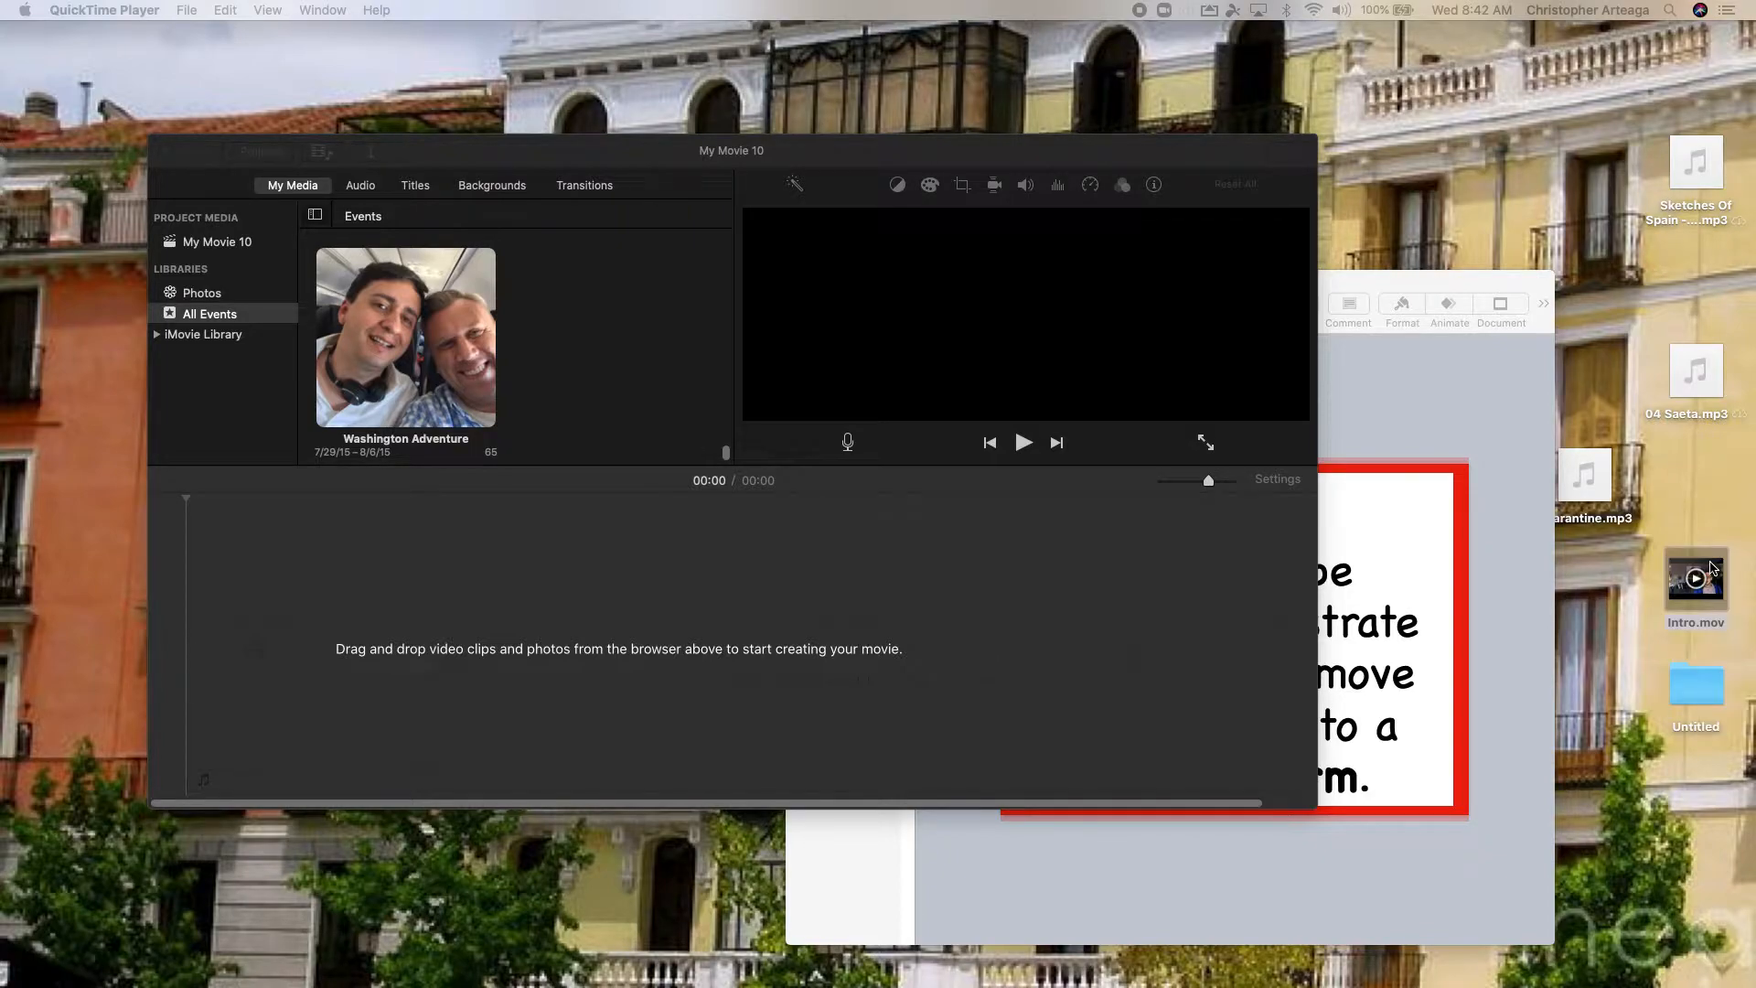
drag(1711, 567, 207, 659)
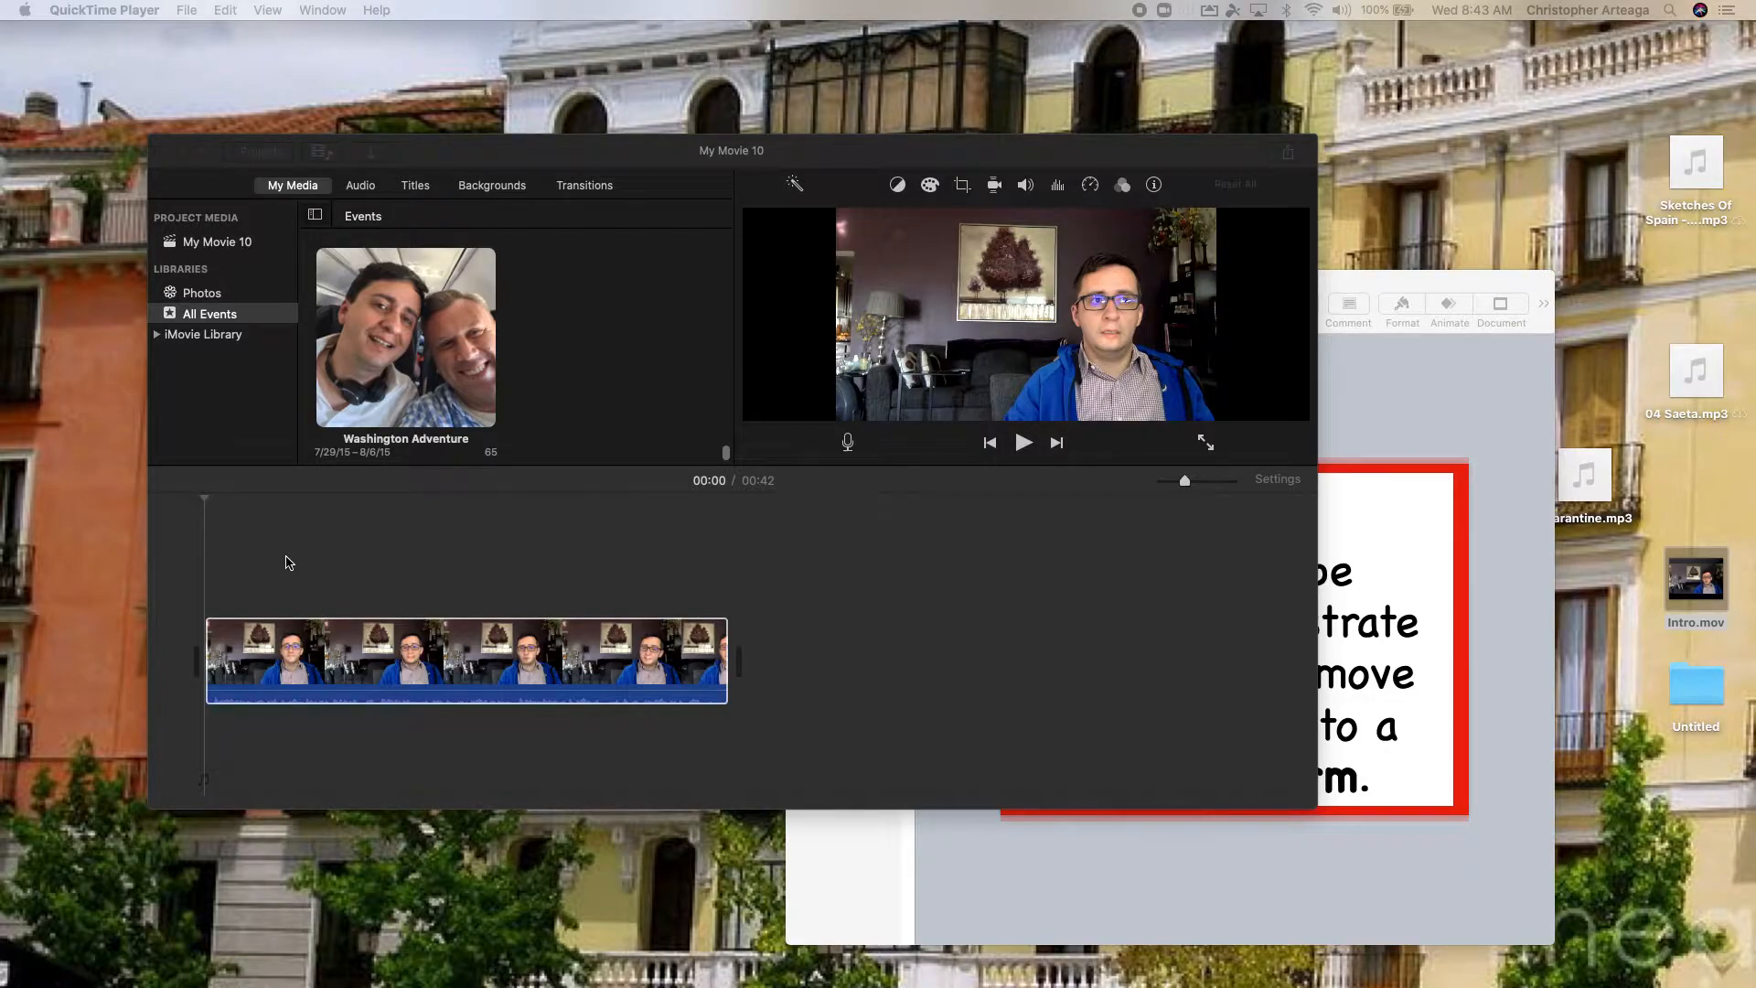
click(213, 573)
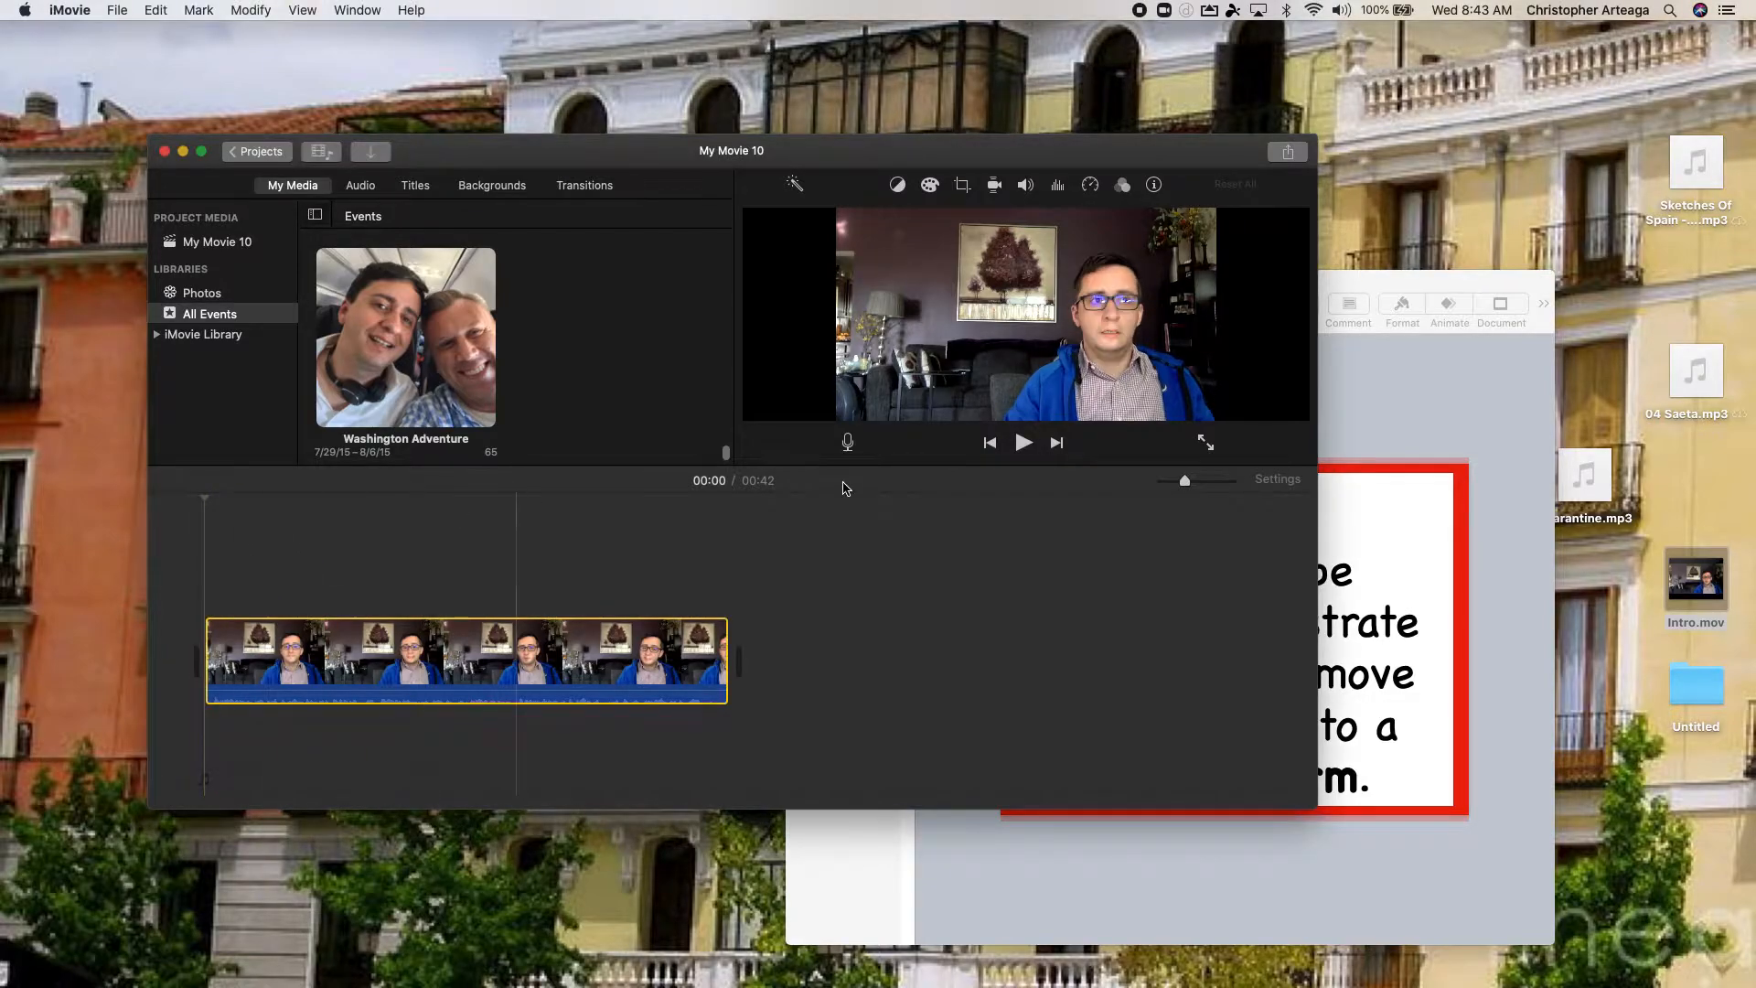
click(1024, 443)
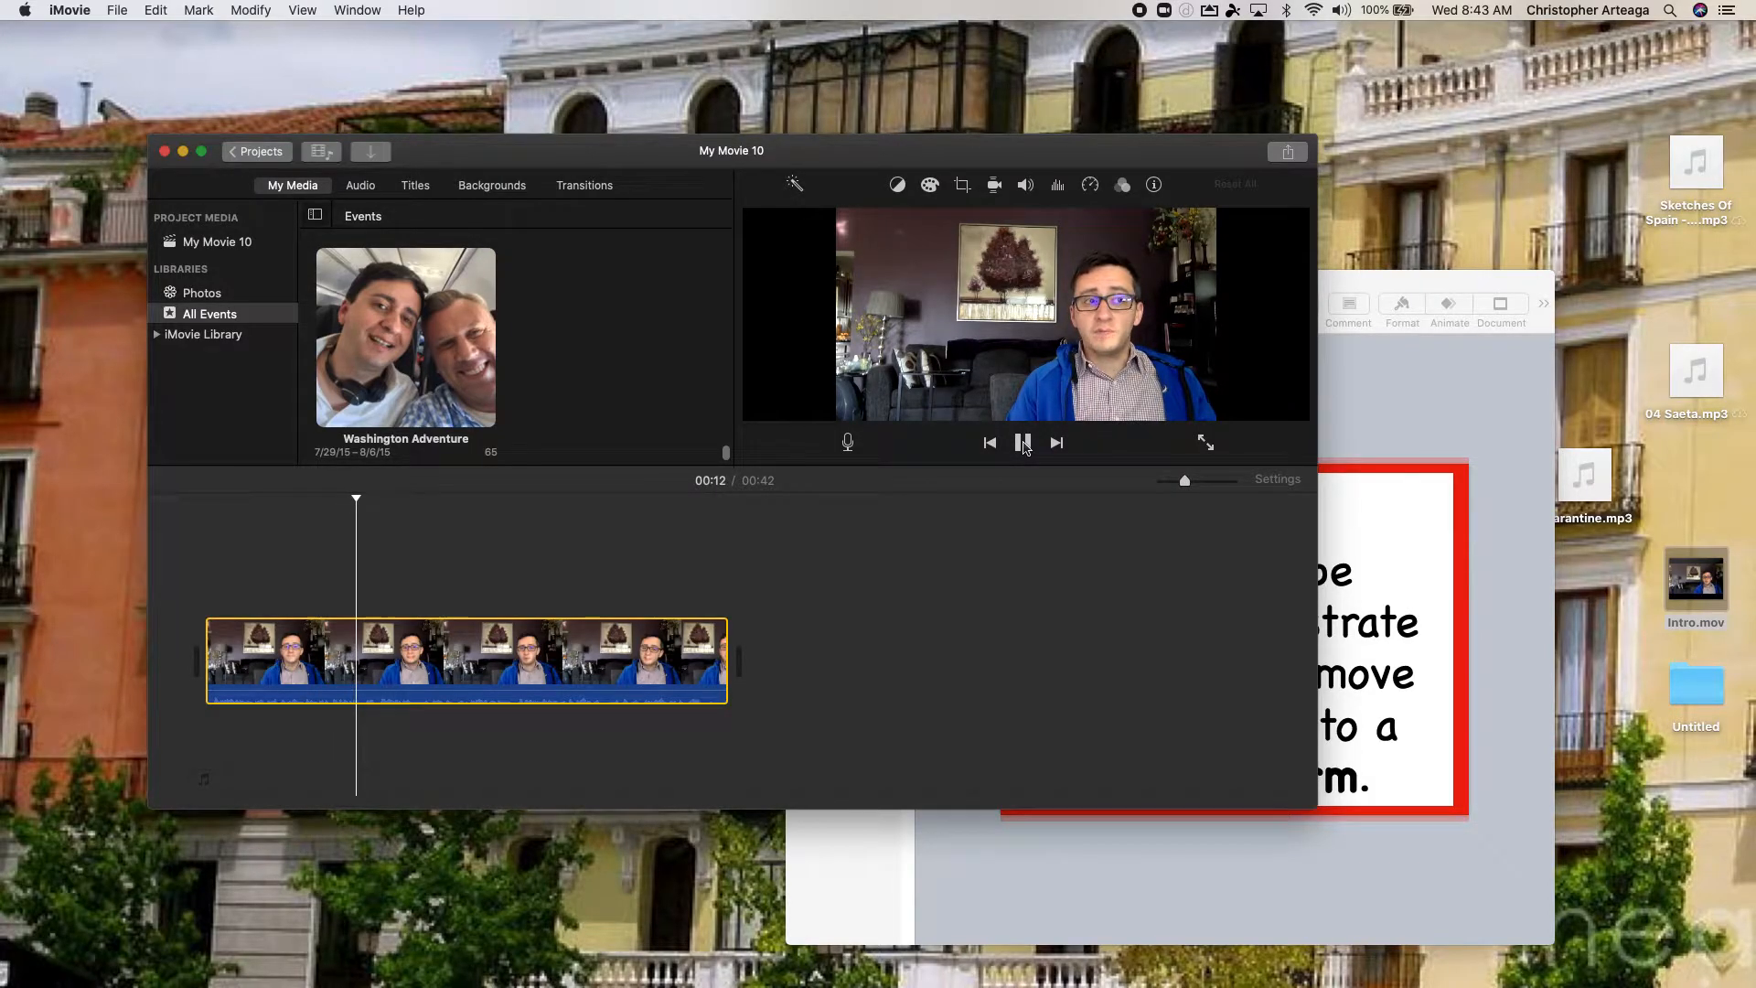
click(1023, 443)
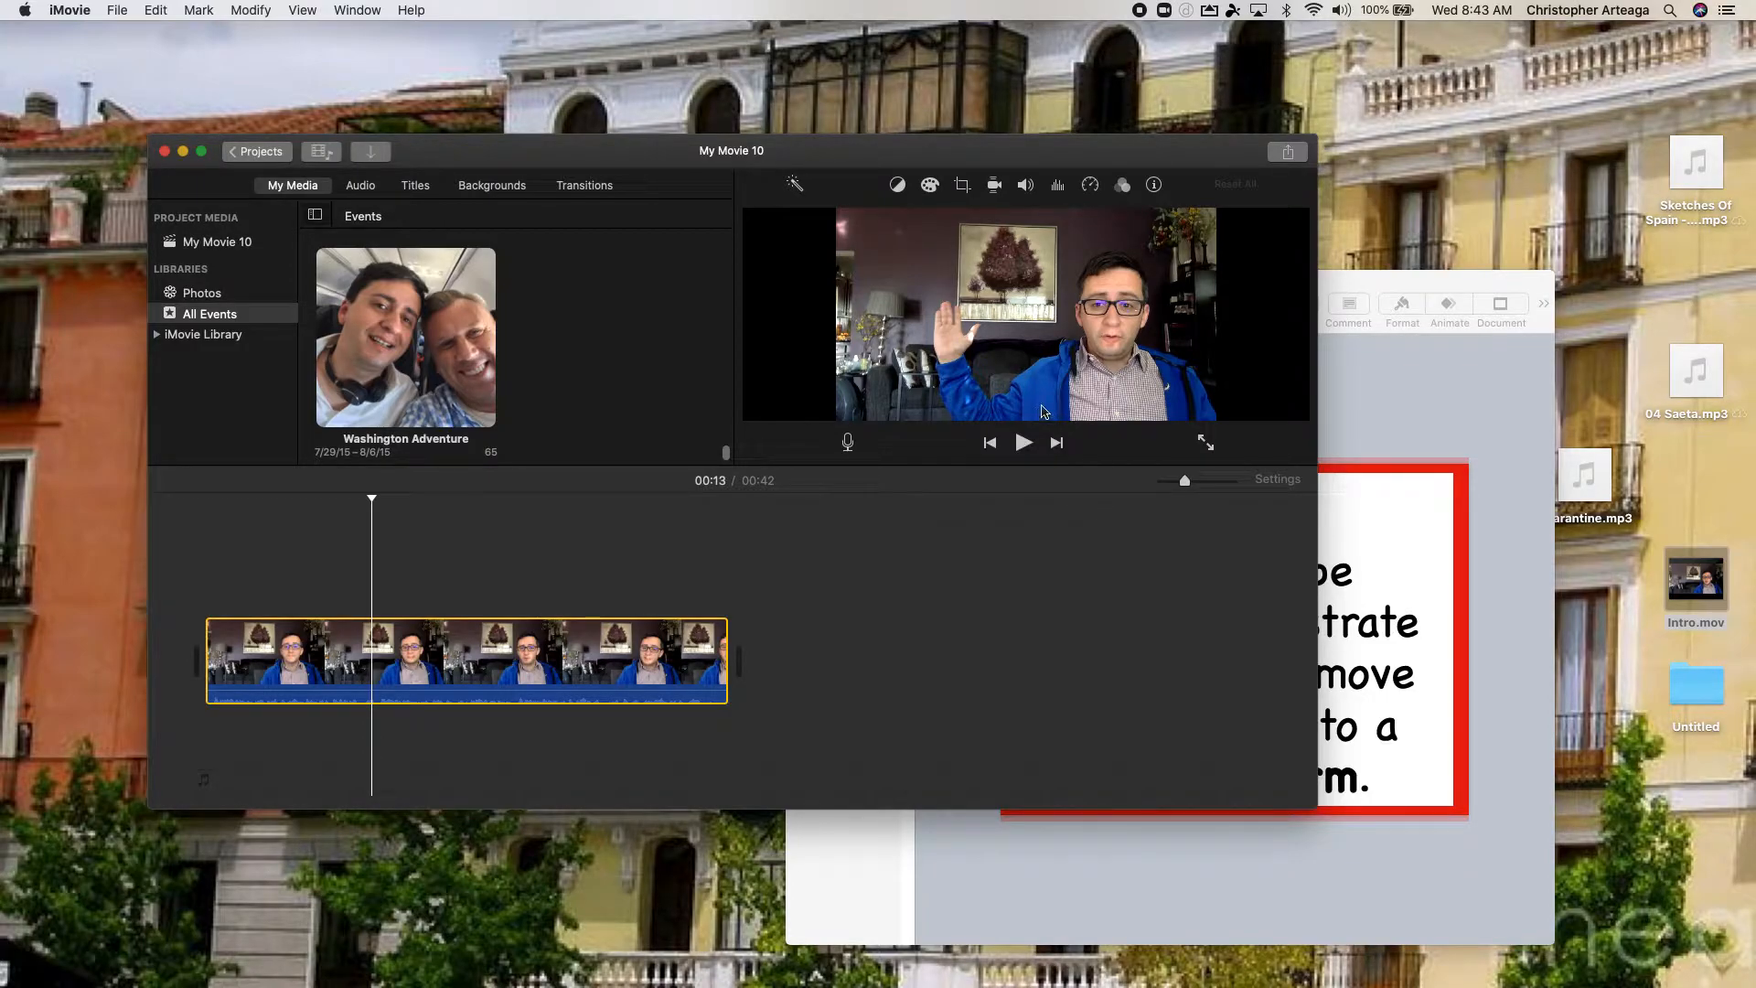
Switch to Keynote and review the Objective and Vocabulary slides
click(1445, 286)
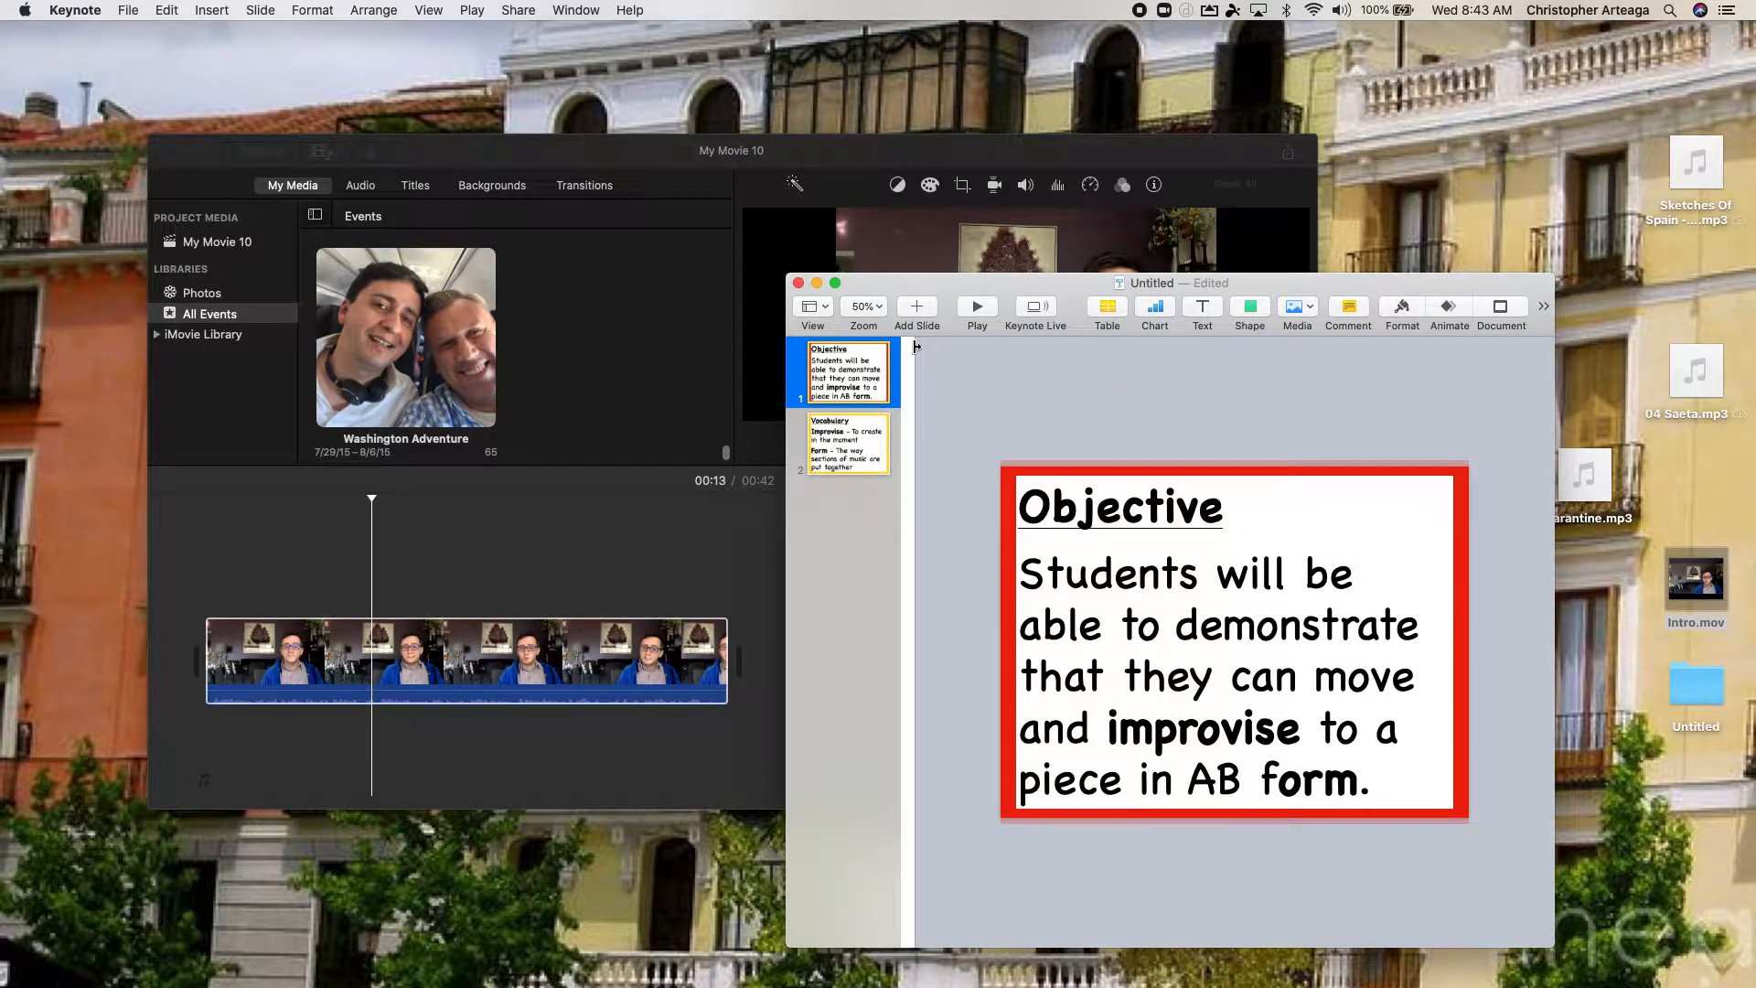
click(859, 446)
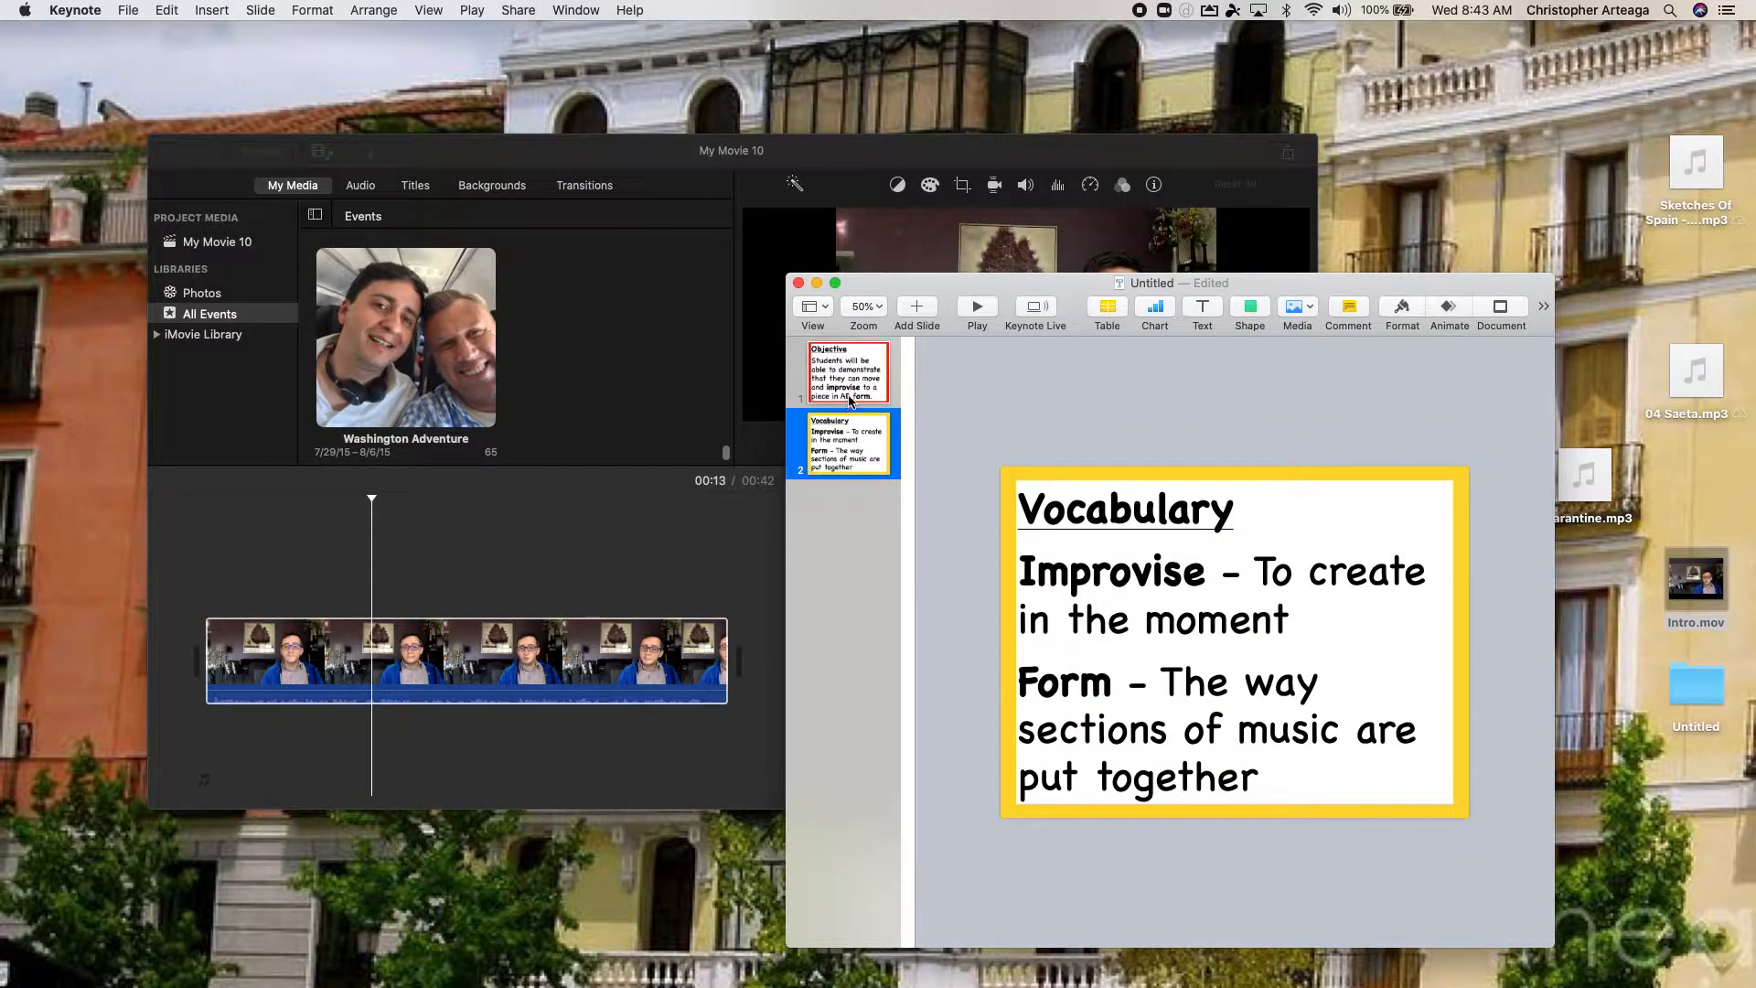
click(853, 384)
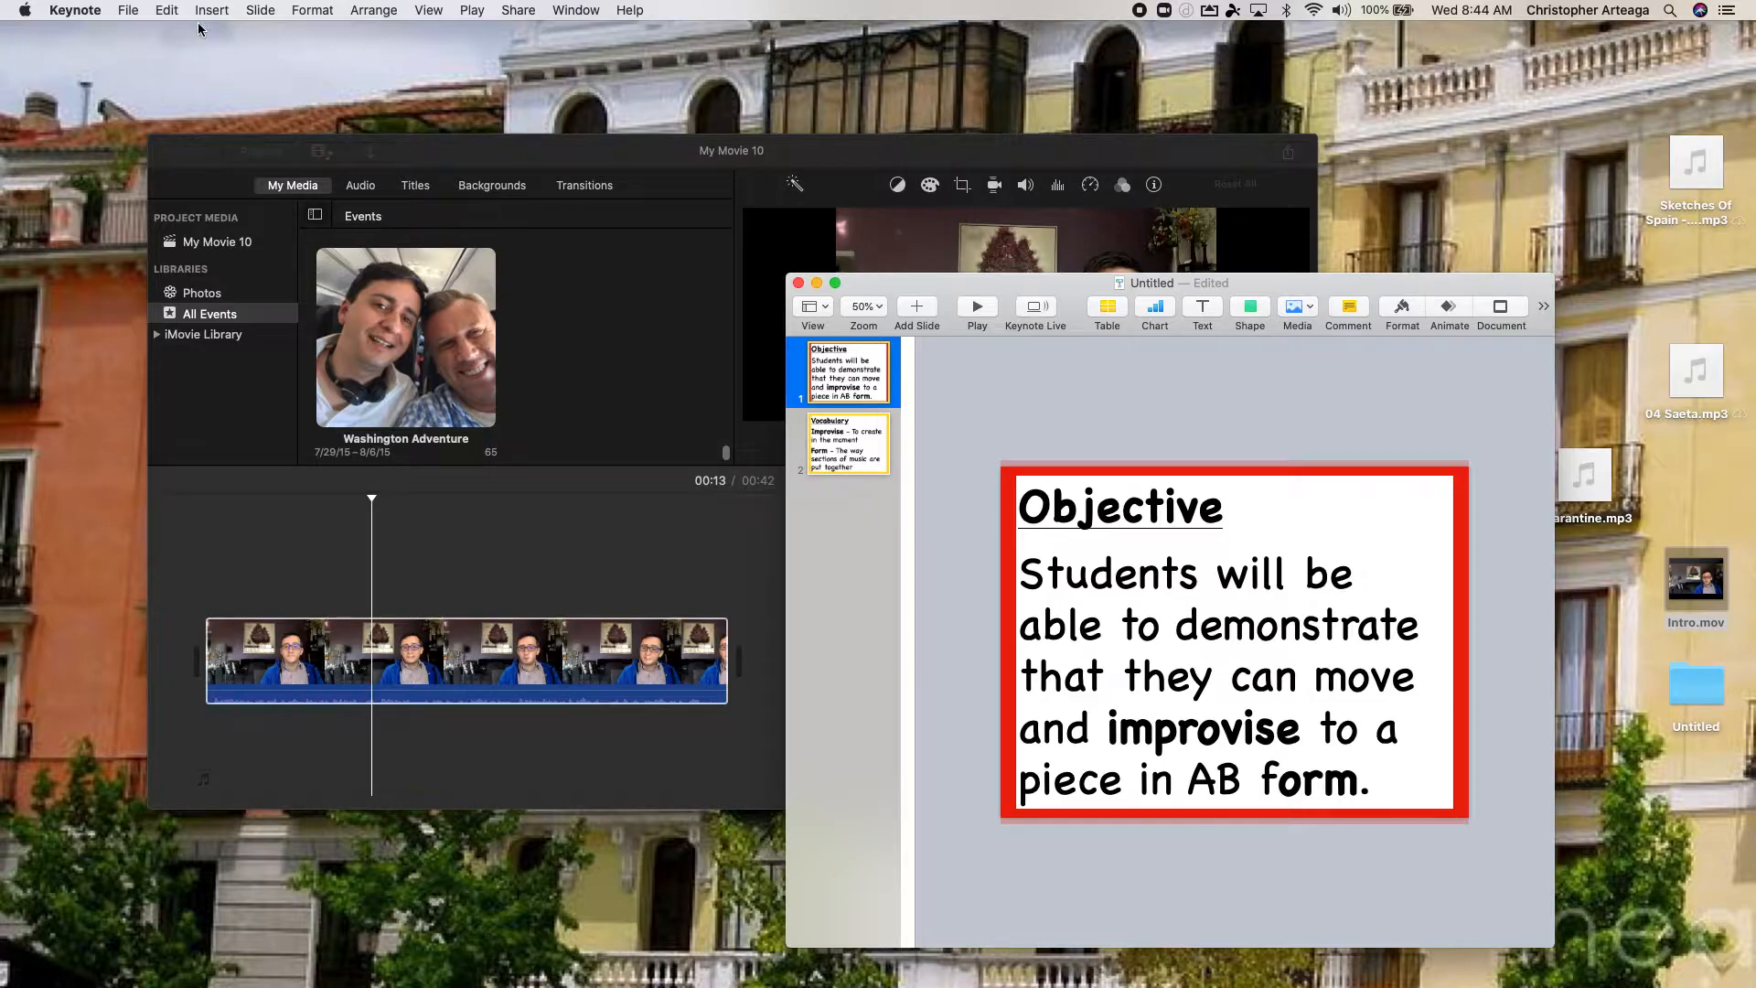
Export all slides as high-quality JPEG images to the Desktop under the name Untitled, replacing the existing folder
click(127, 11)
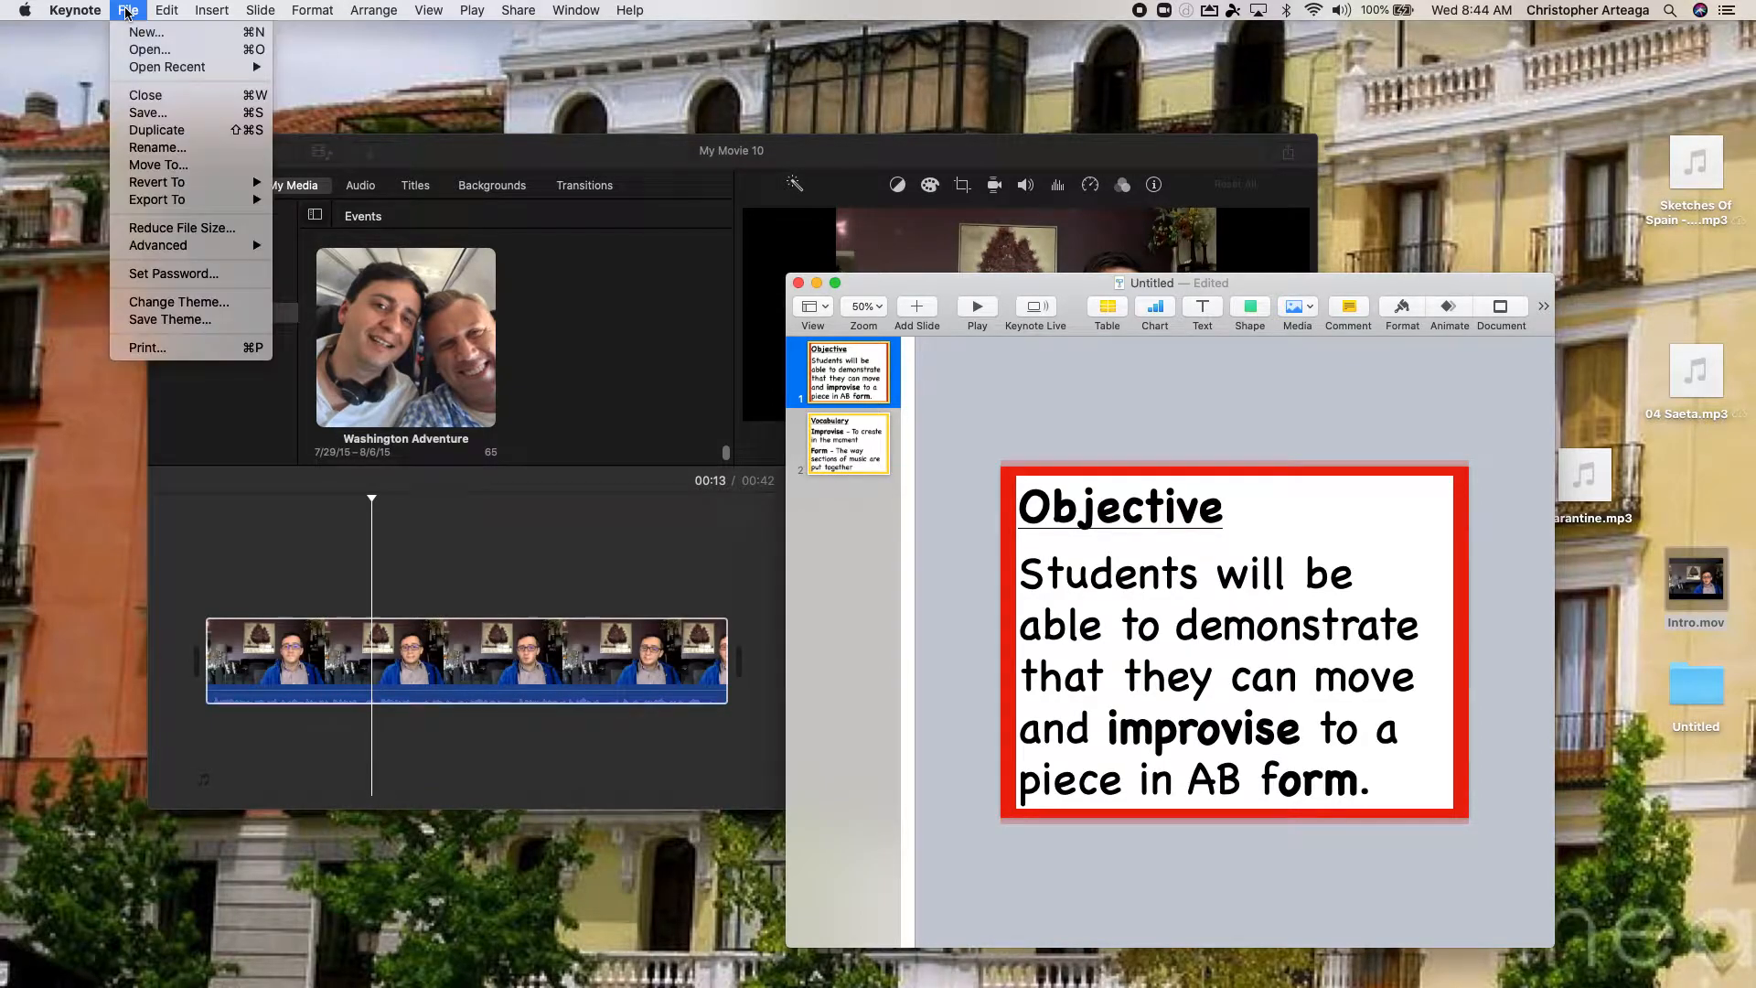
mouse_move(179, 205)
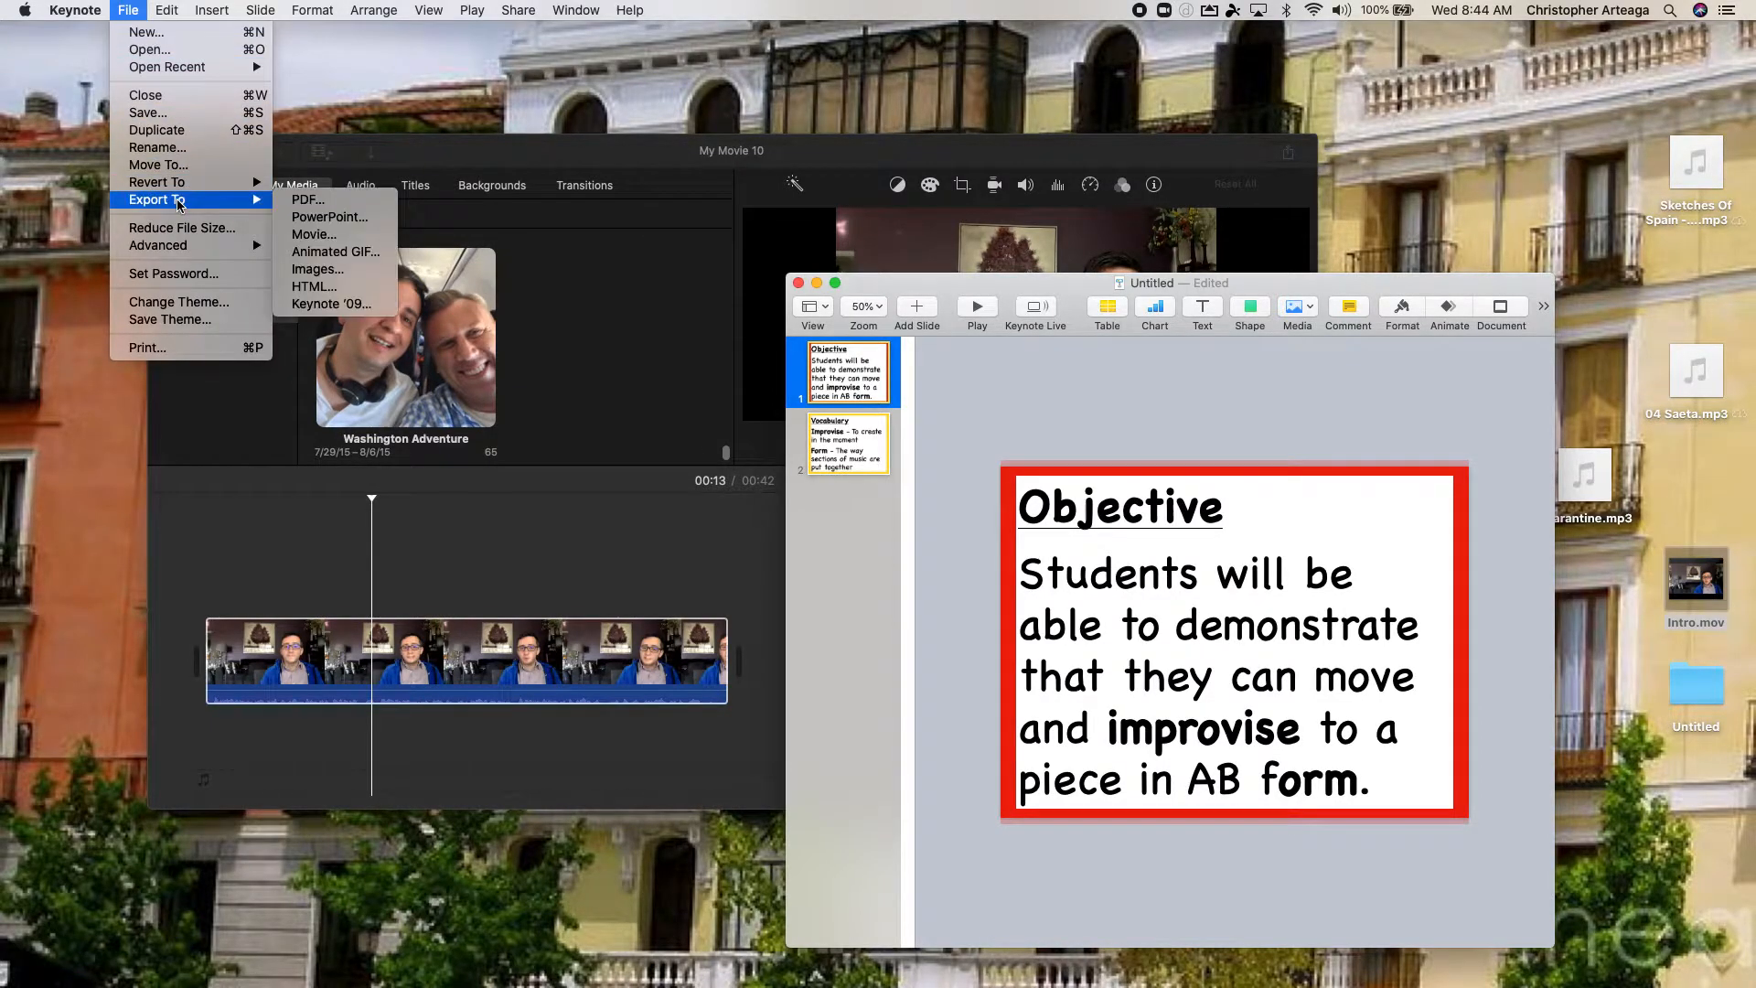
click(354, 270)
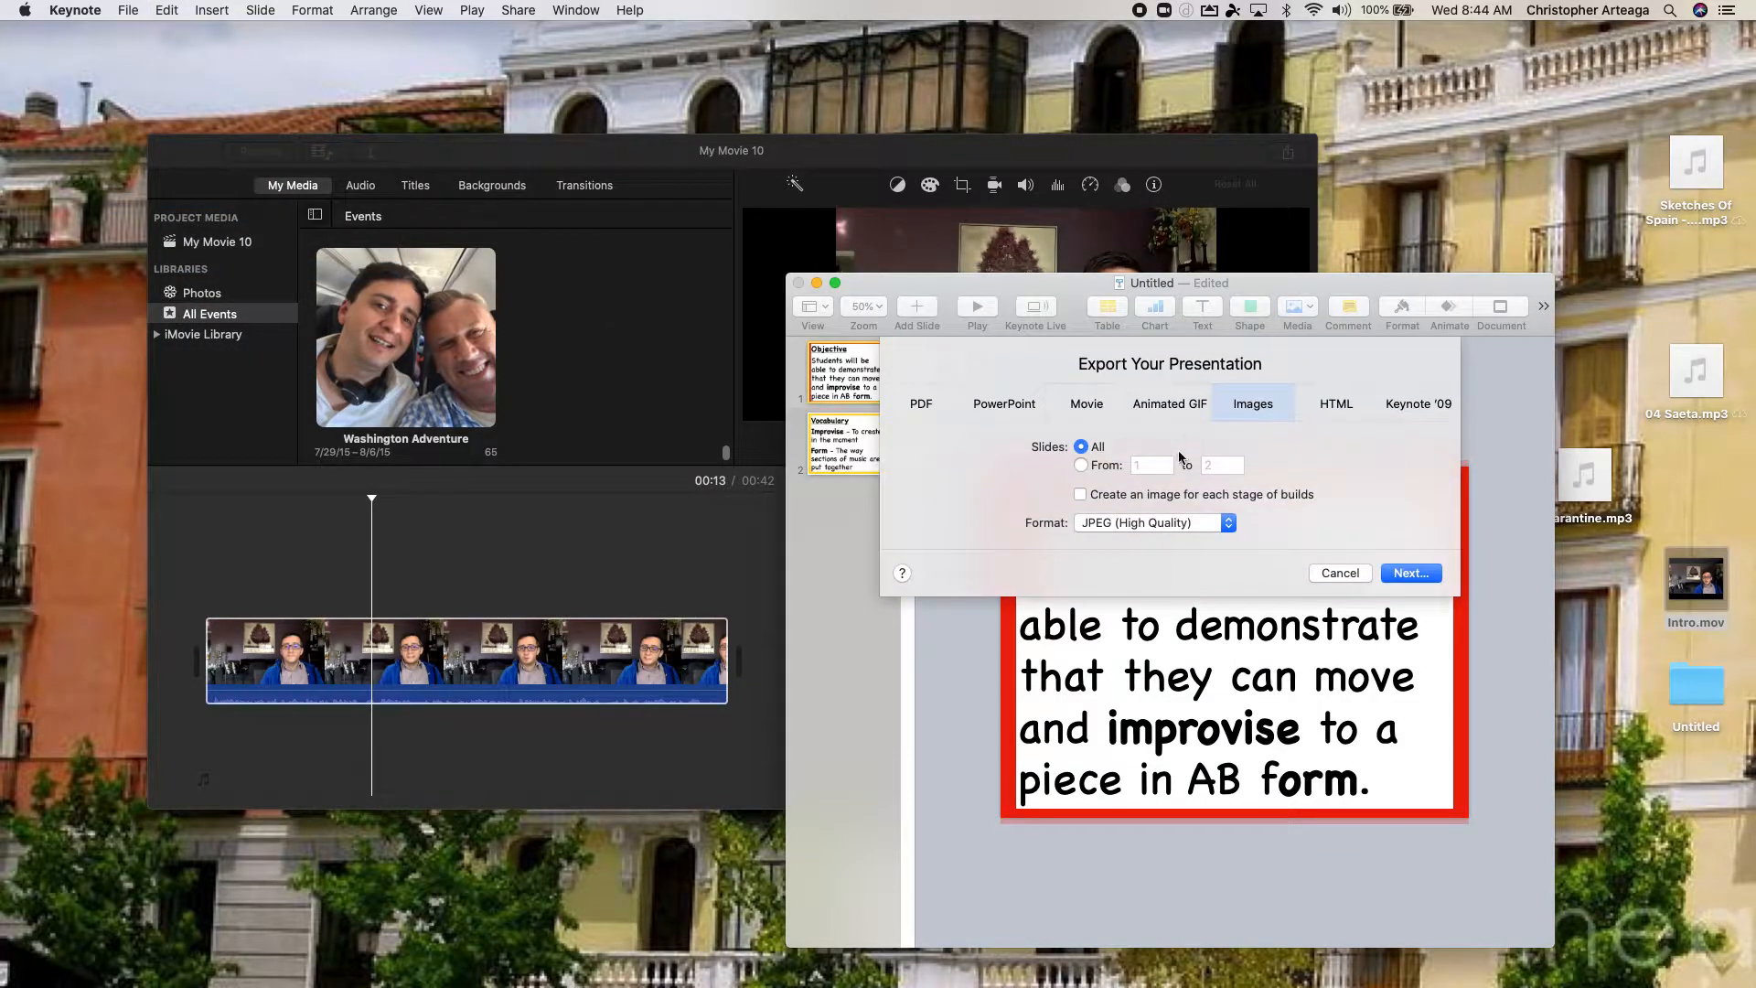
click(1416, 573)
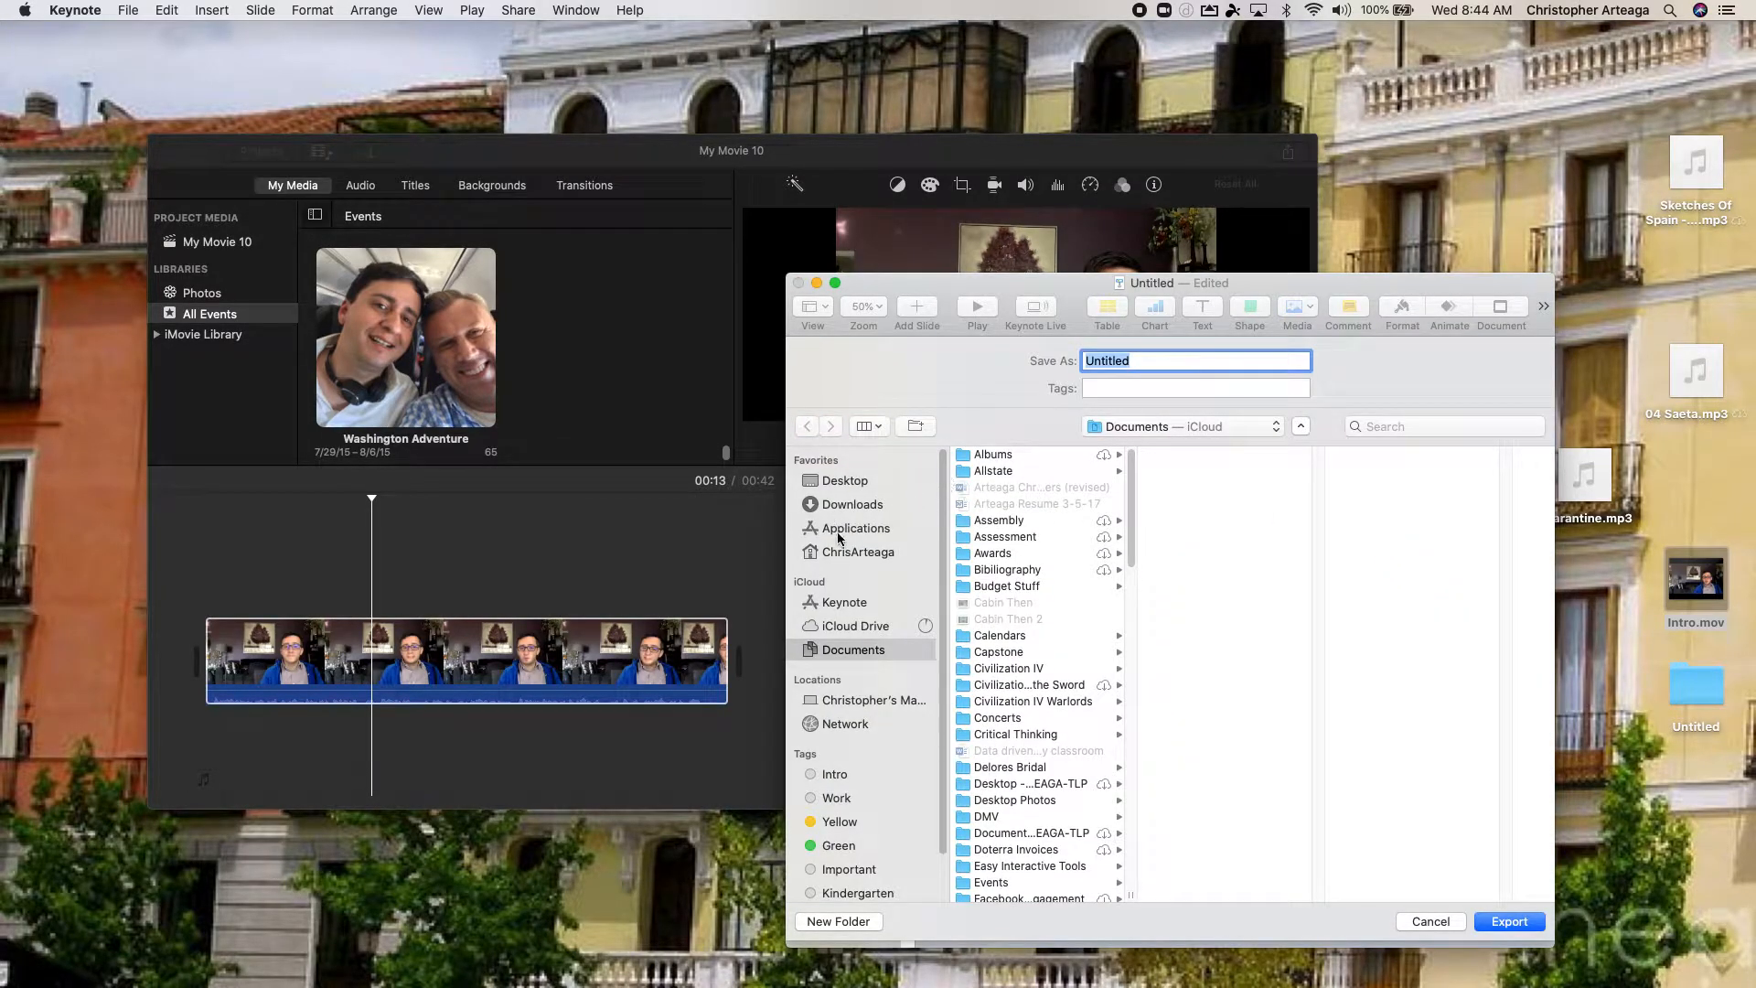
click(851, 481)
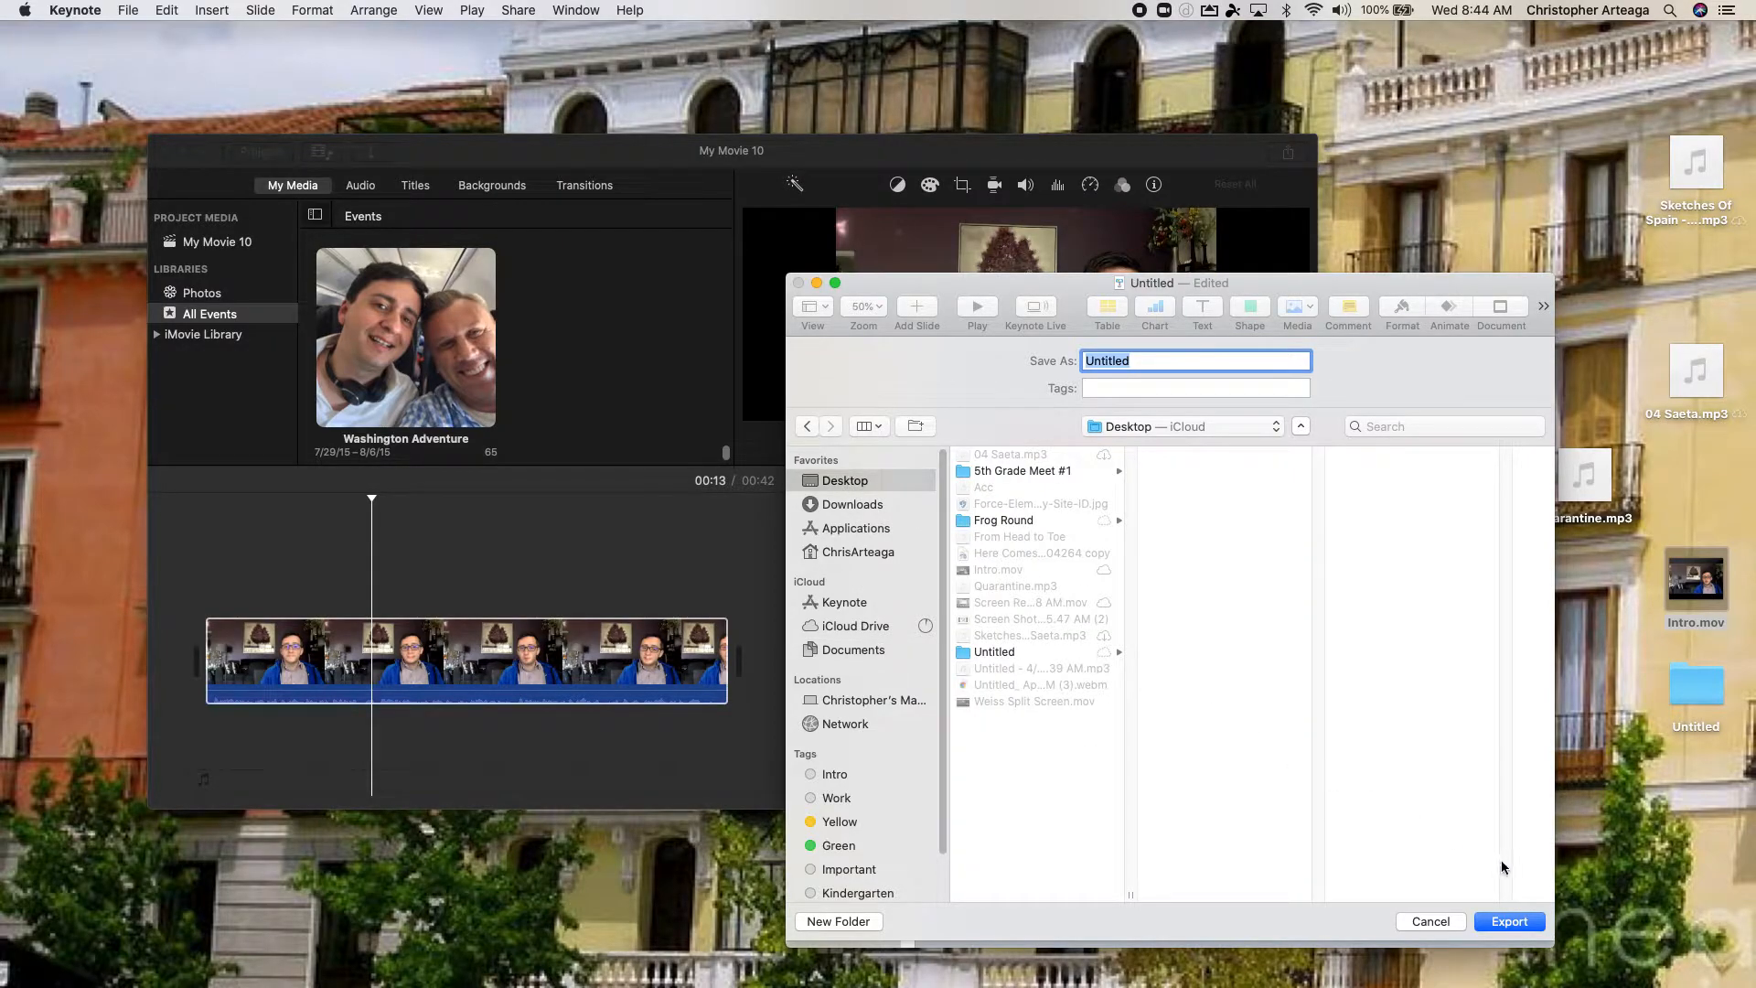
click(1518, 920)
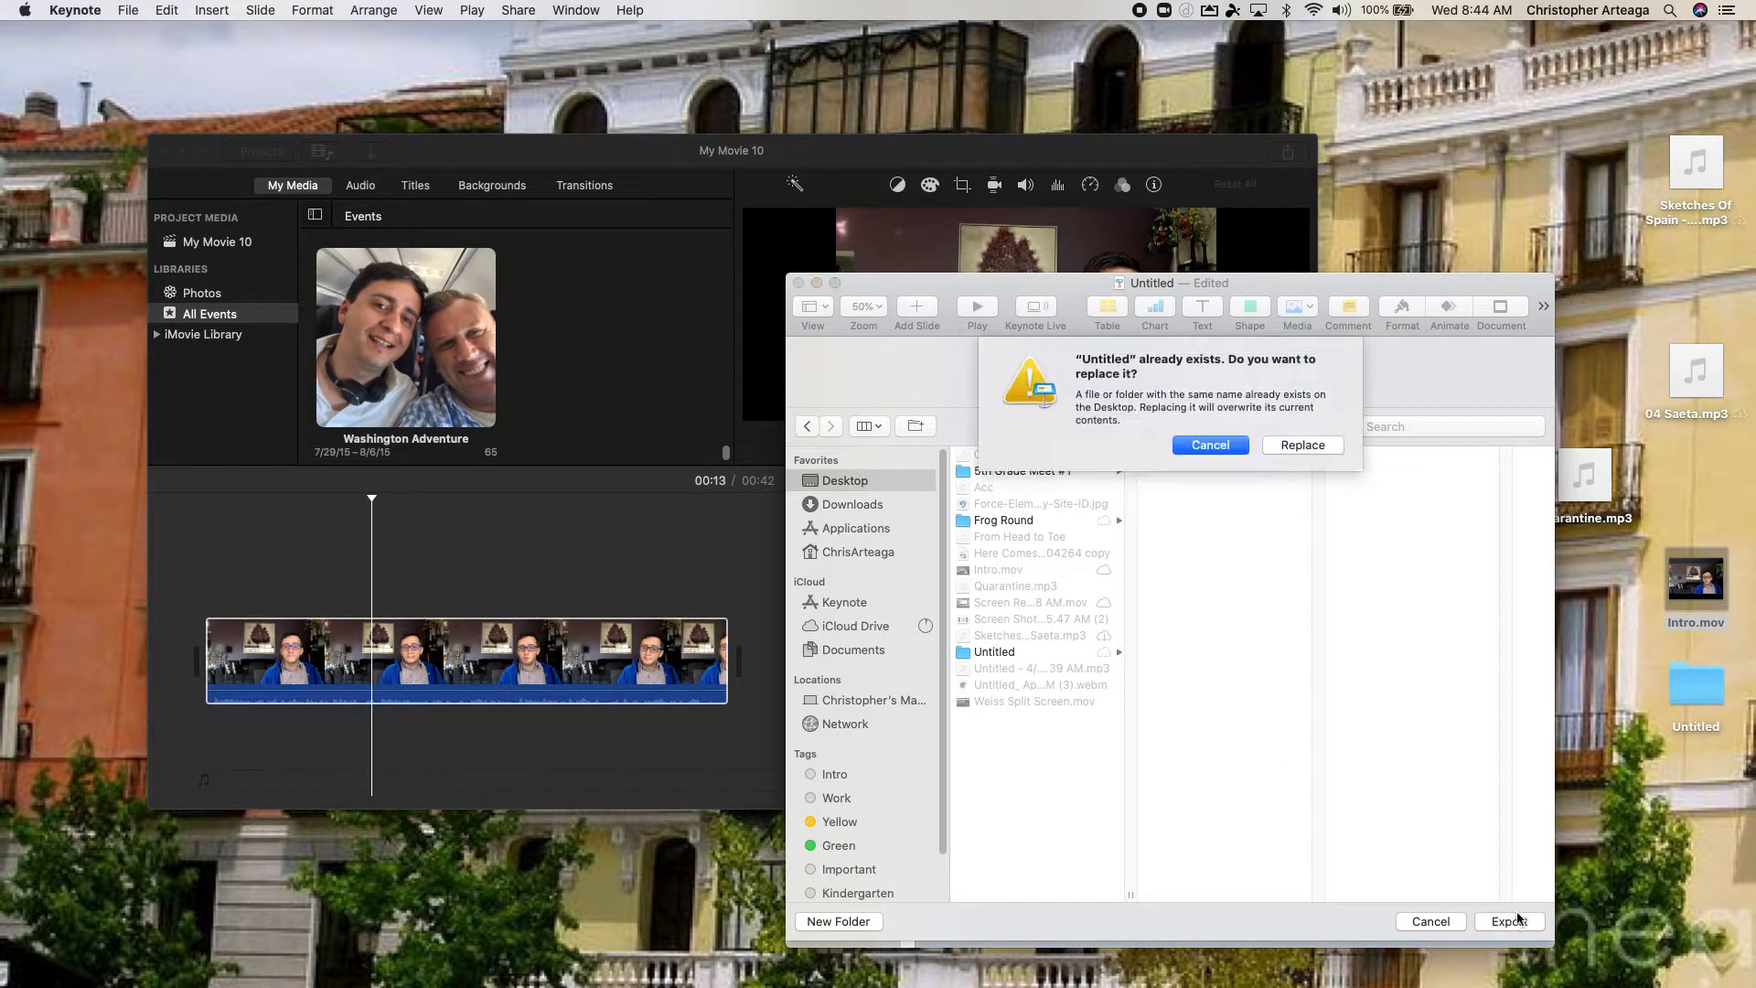
click(1299, 446)
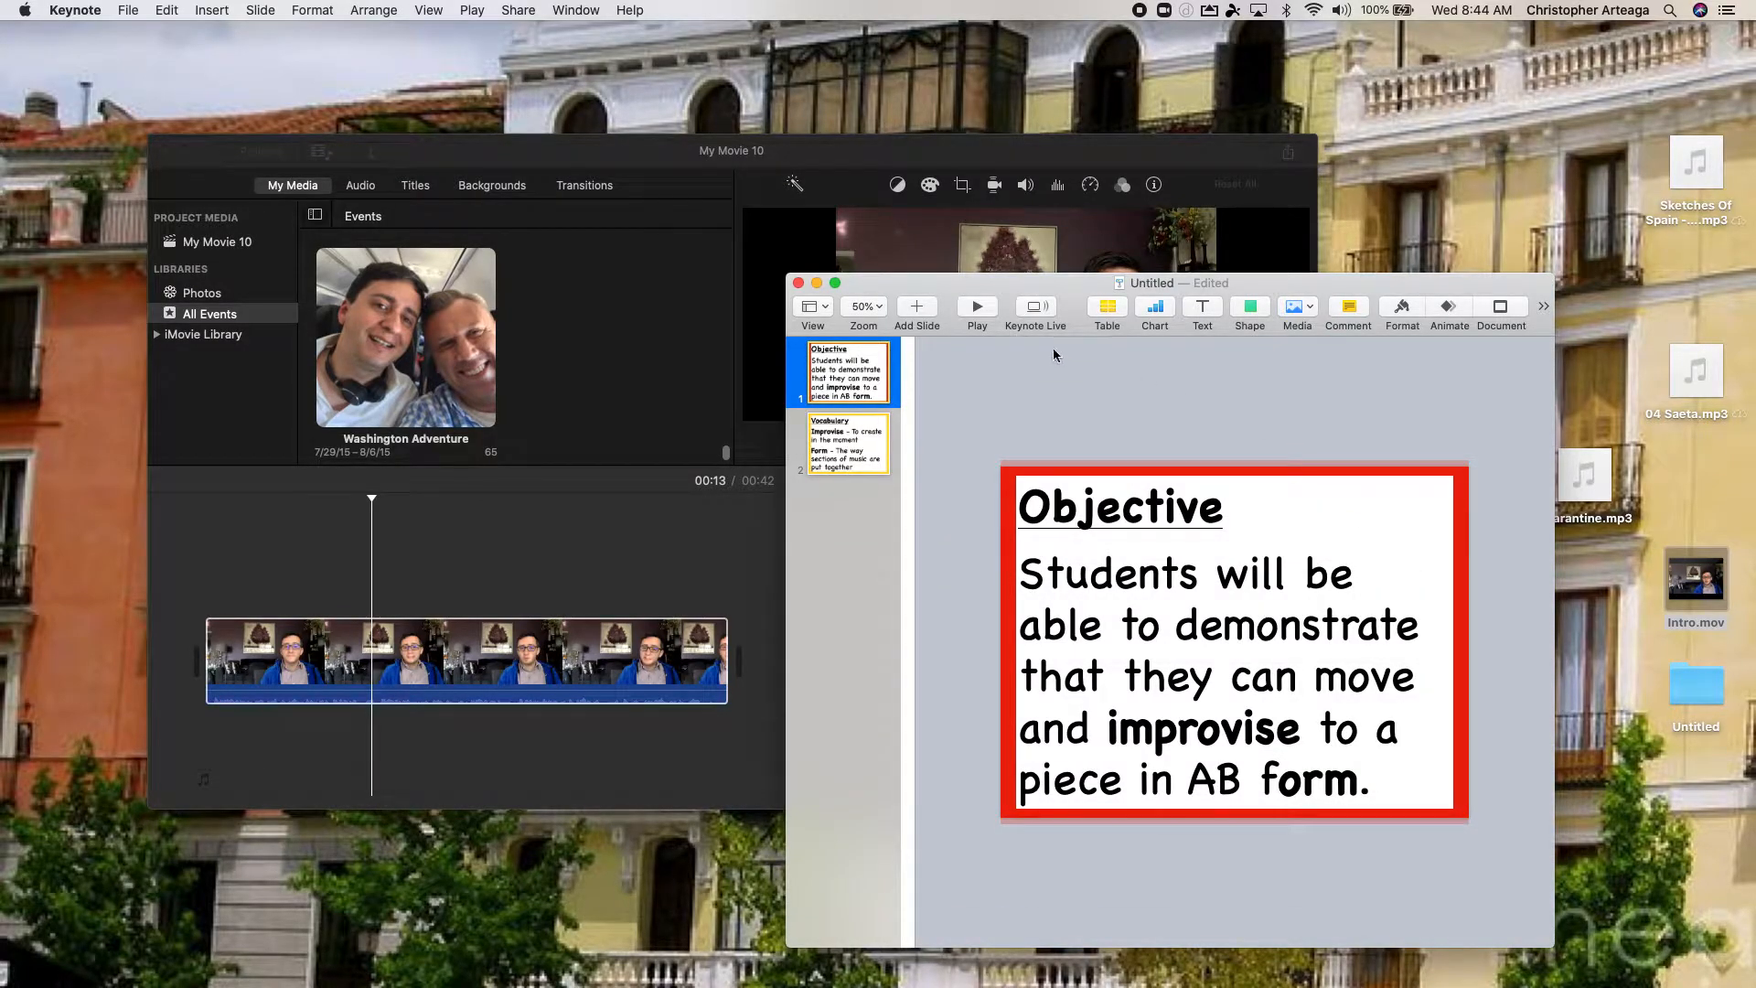
Minimize the presentation and place Untitled.001.jpeg from the desktop's Untitled folder above the intro clip at the 13-second playhead
click(817, 284)
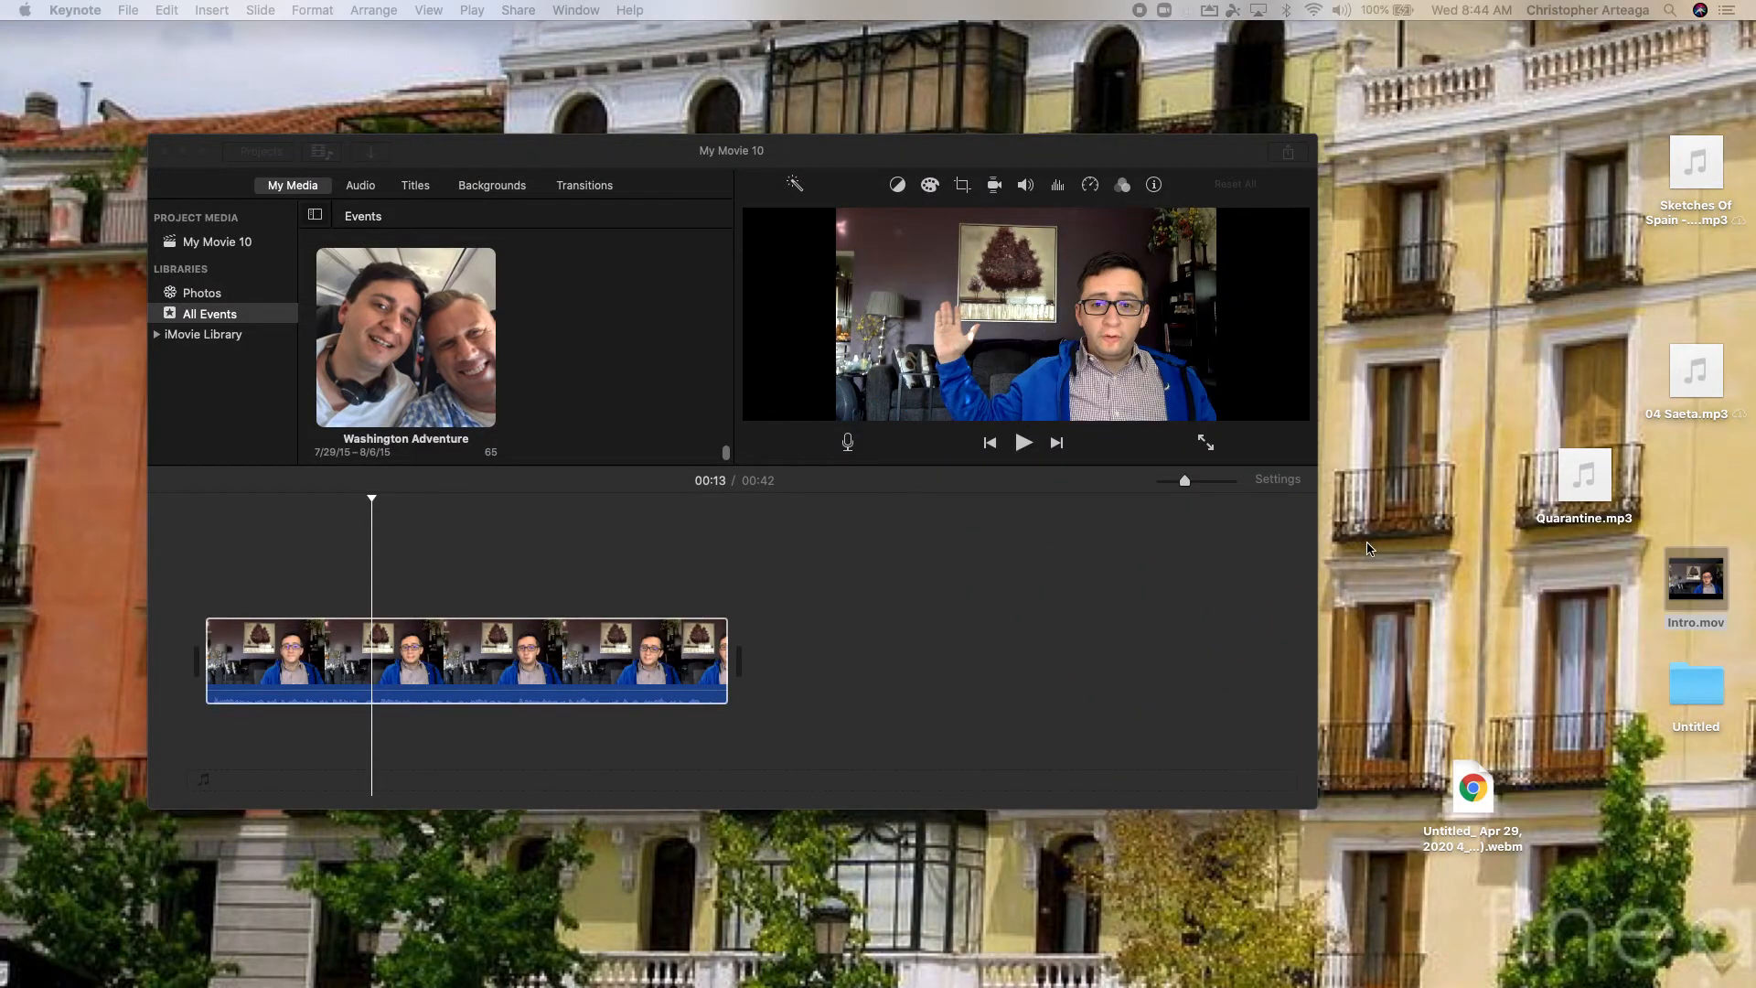
click(1695, 683)
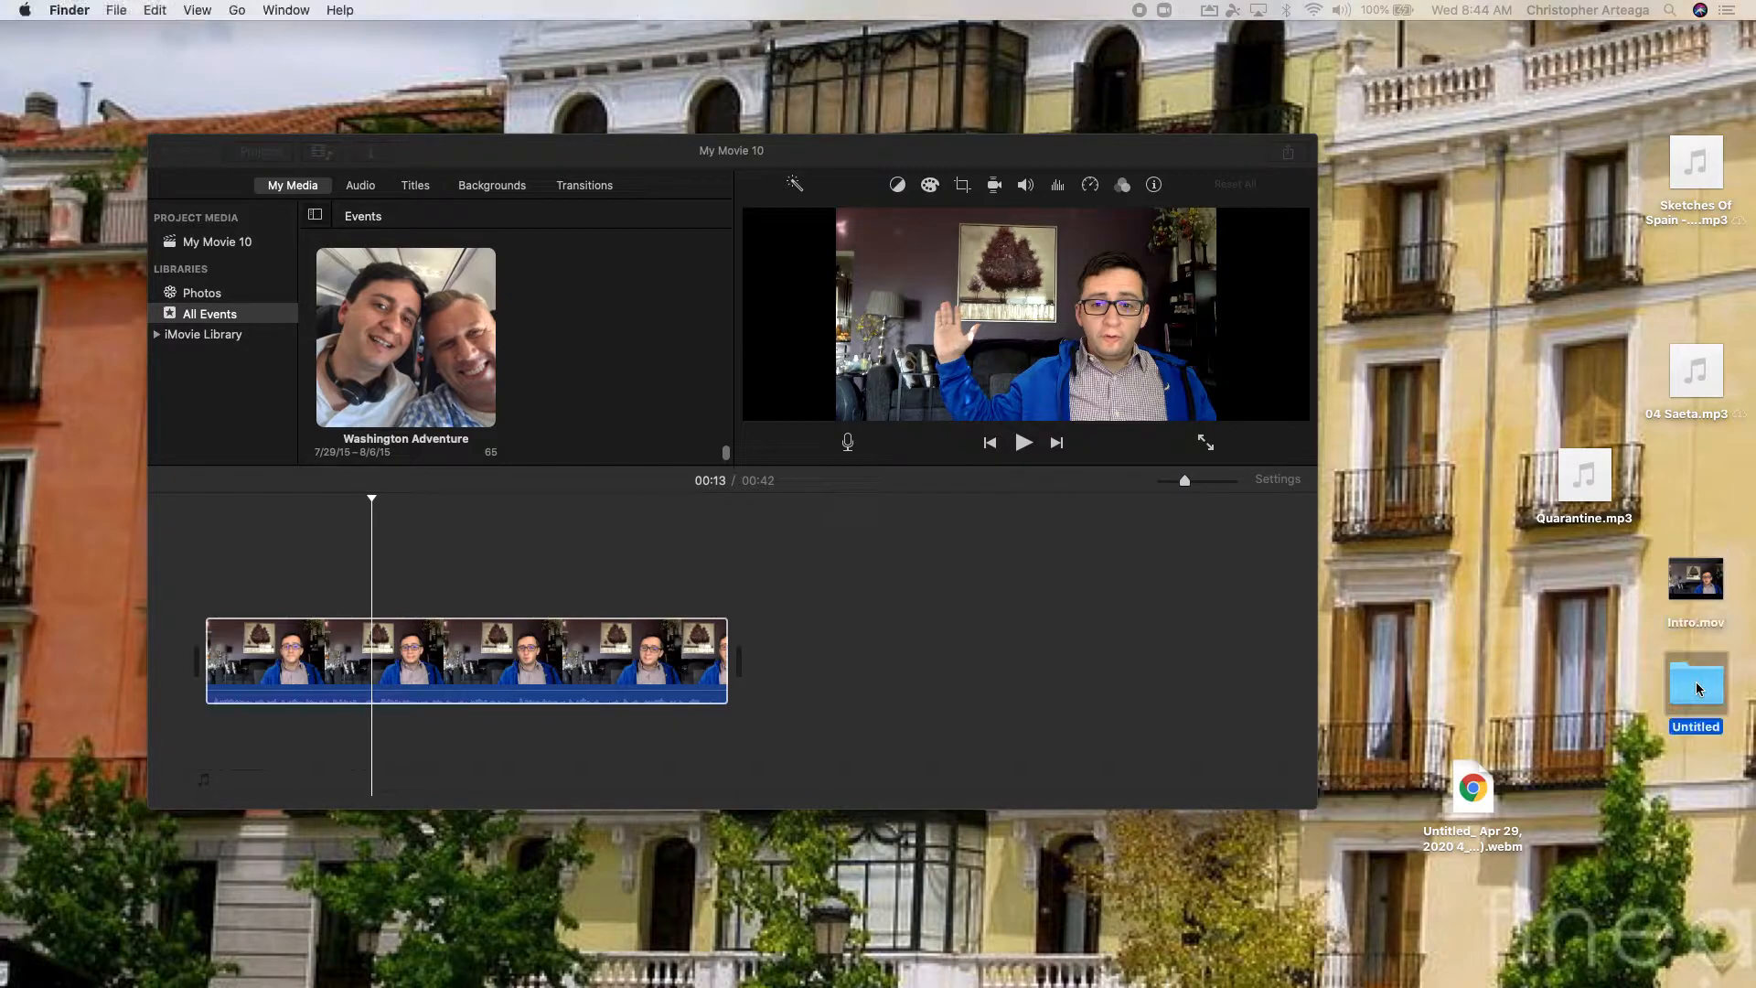
double_click(1704, 687)
drag(1532, 584, 1594, 594)
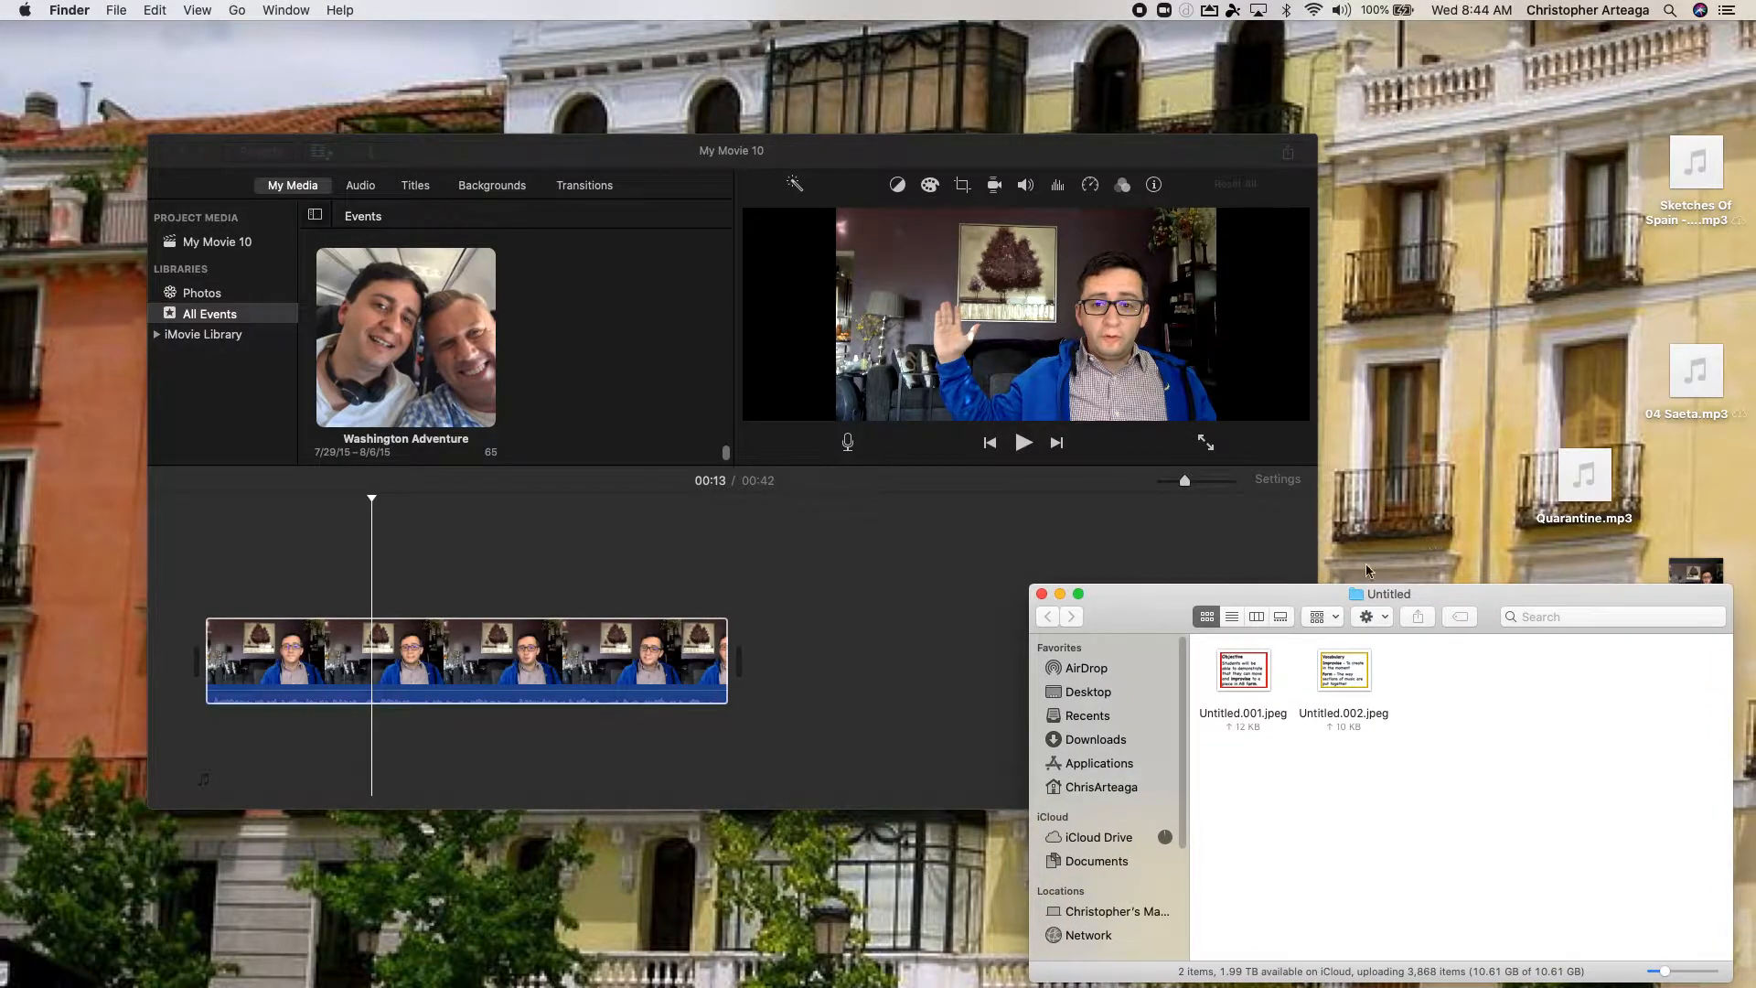
click(1261, 661)
drag(1261, 660, 375, 579)
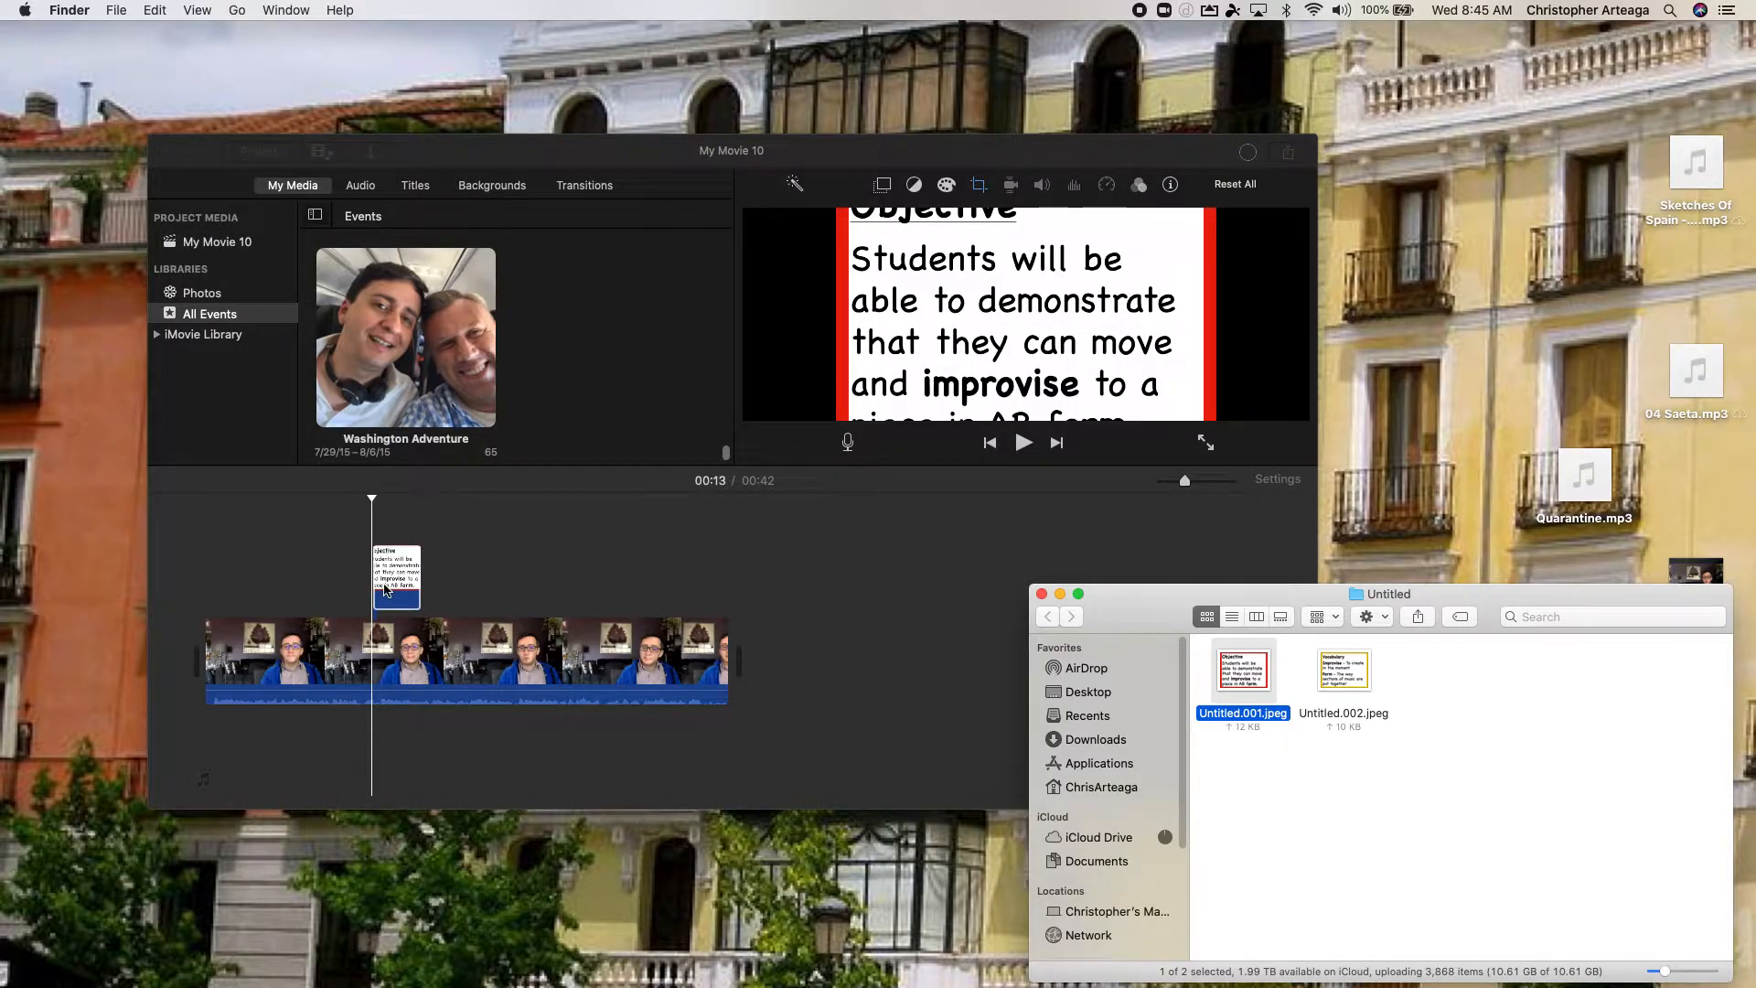
Play the movie from just before the Objective image to about 15 seconds to check how the overlay appears
click(391, 579)
click(364, 582)
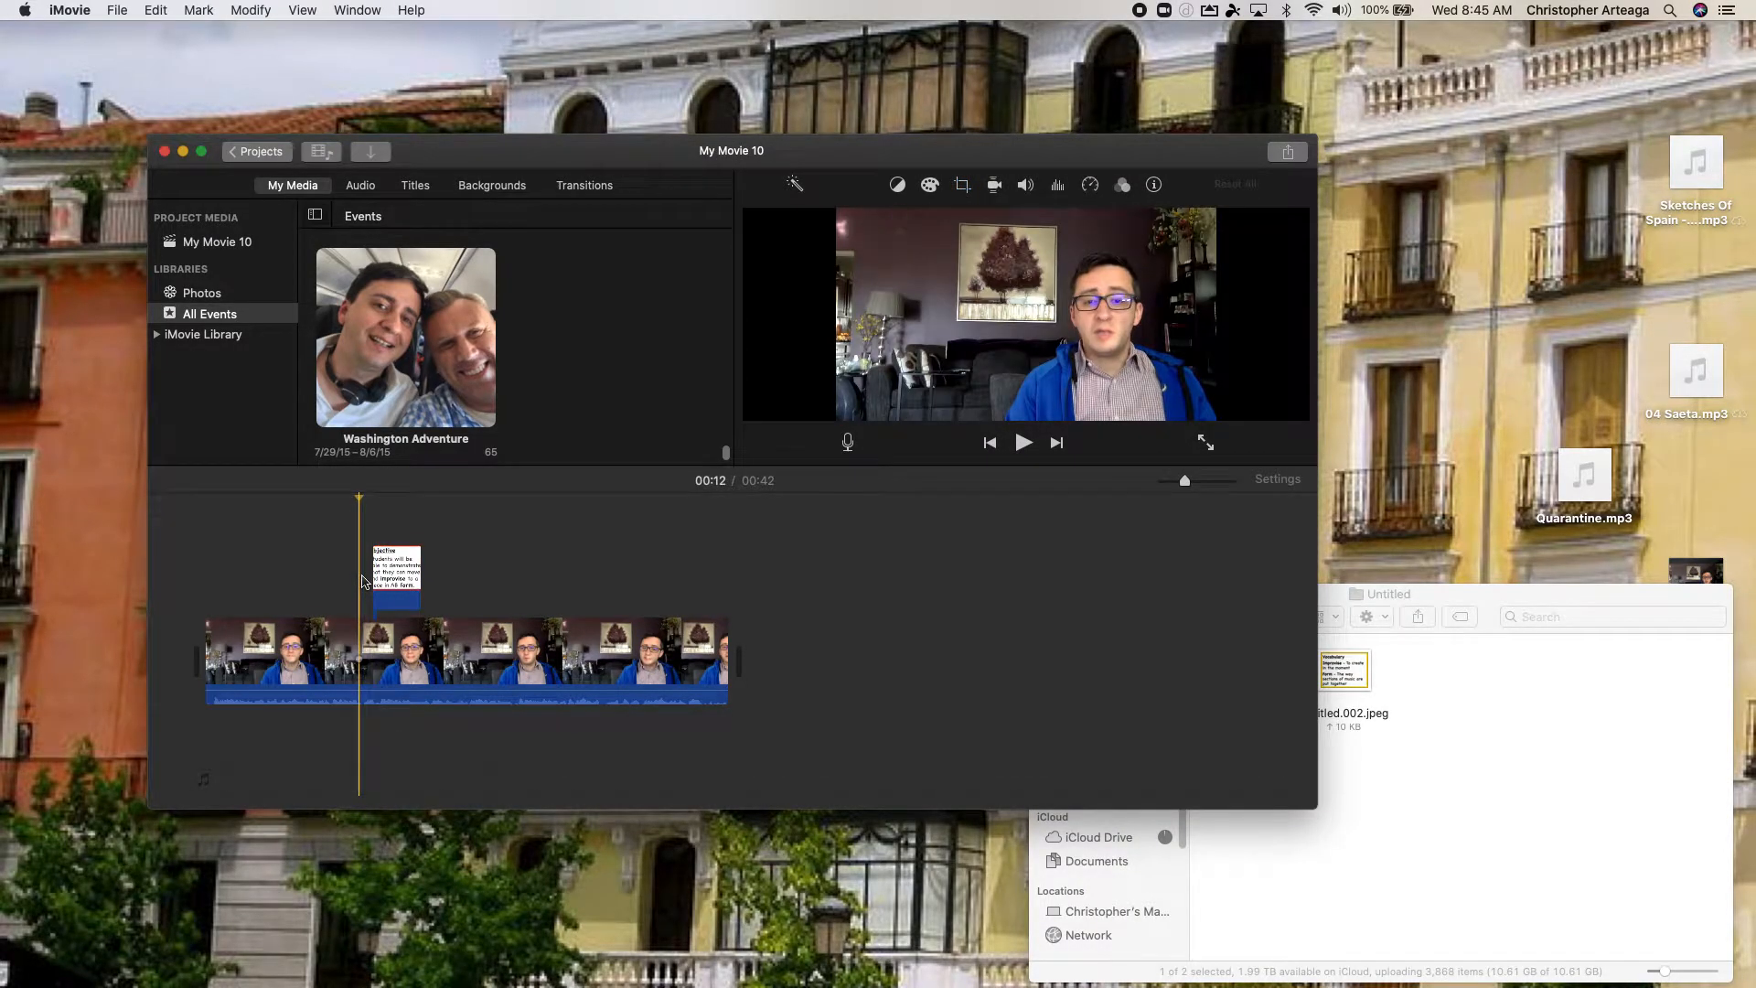
key(space)
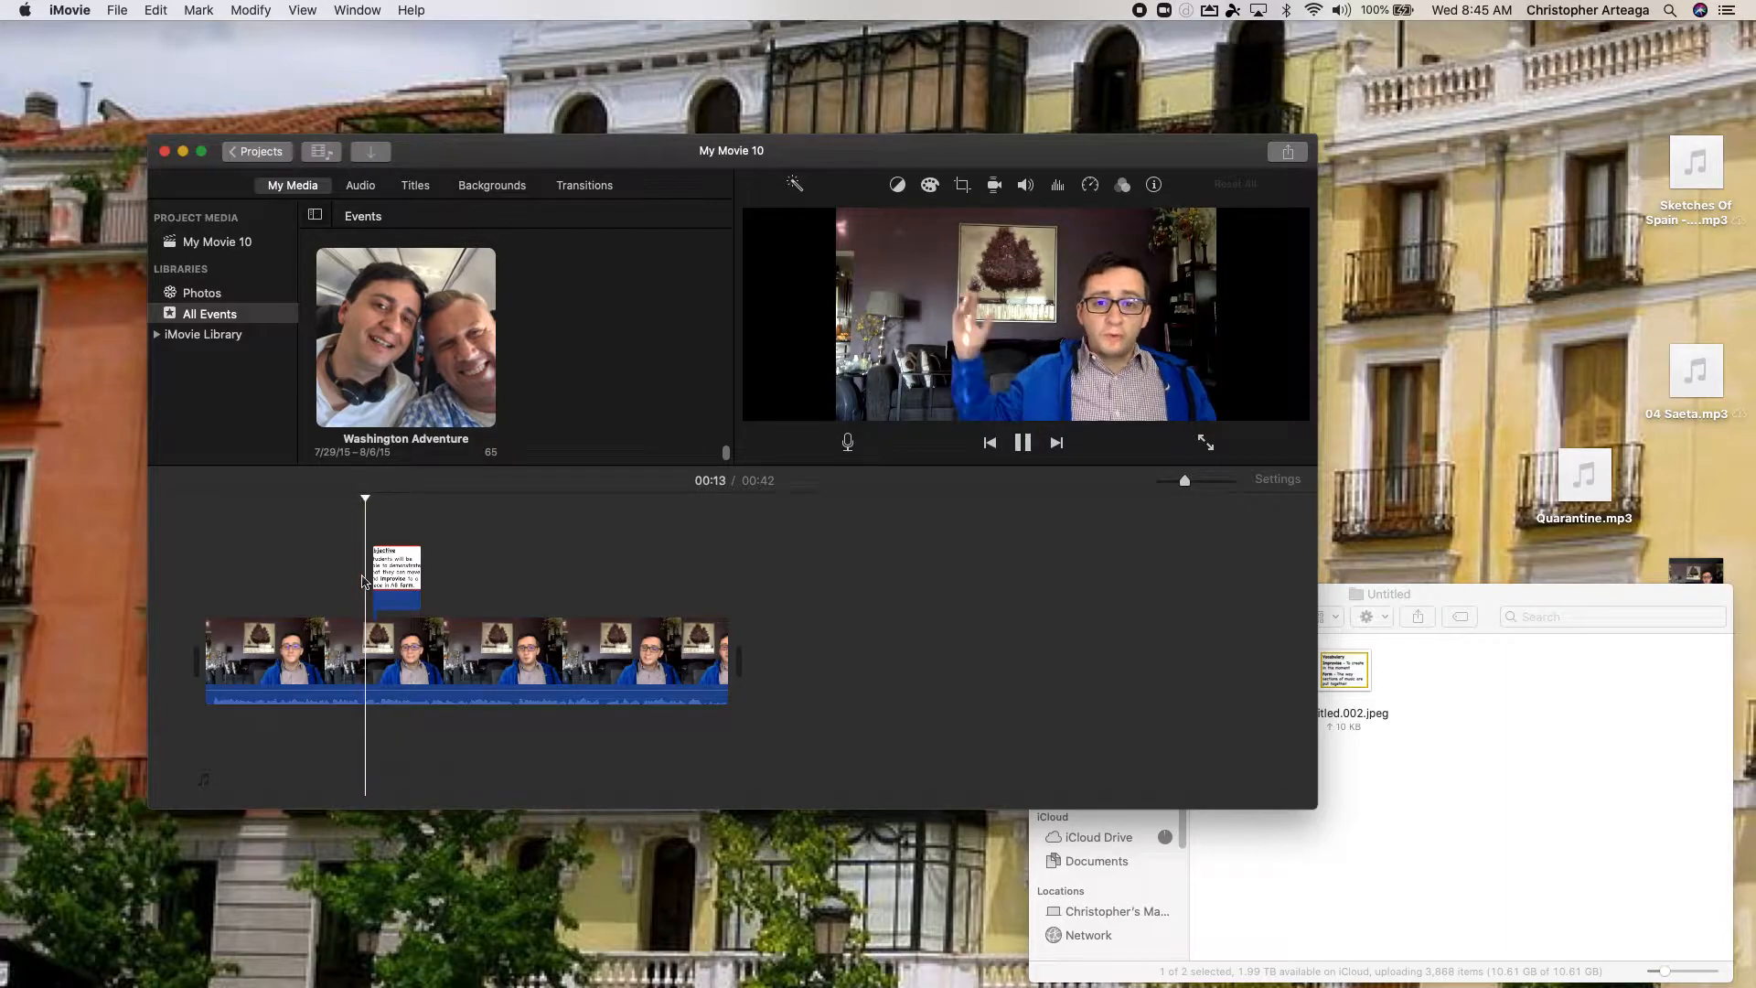
key(space)
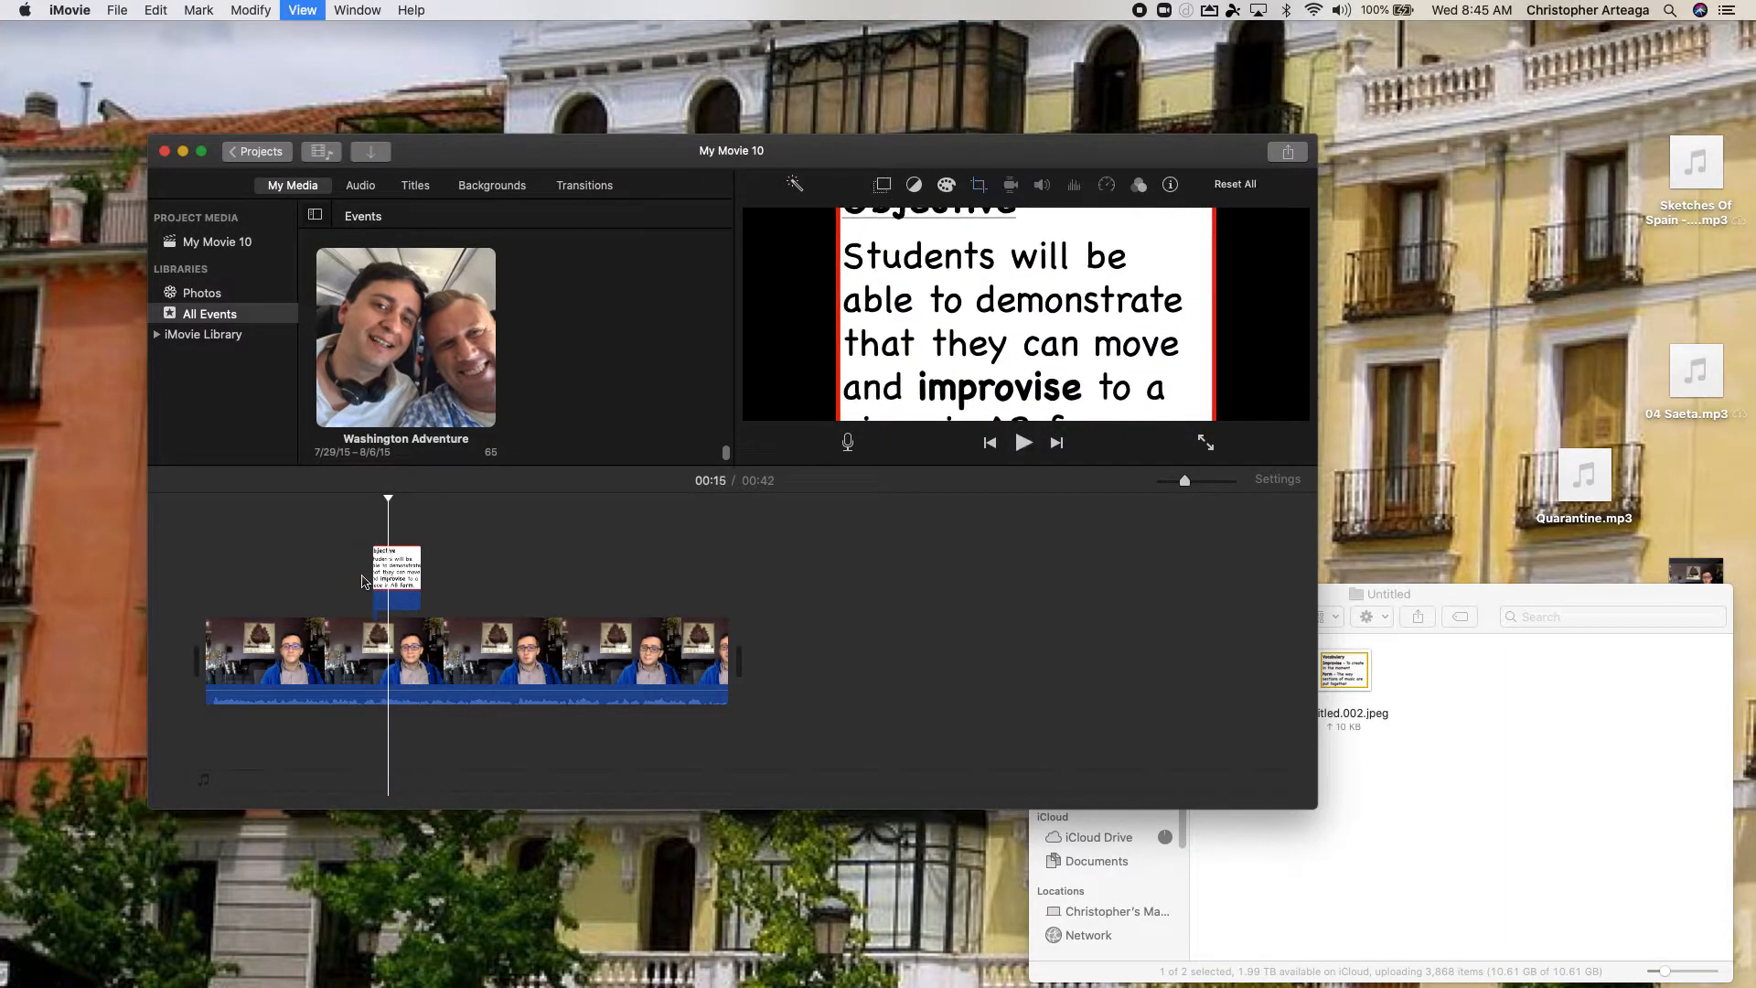
Set the Objective image's crop style to Fit, after trying Crop to Fill and Ken Burns
click(384, 570)
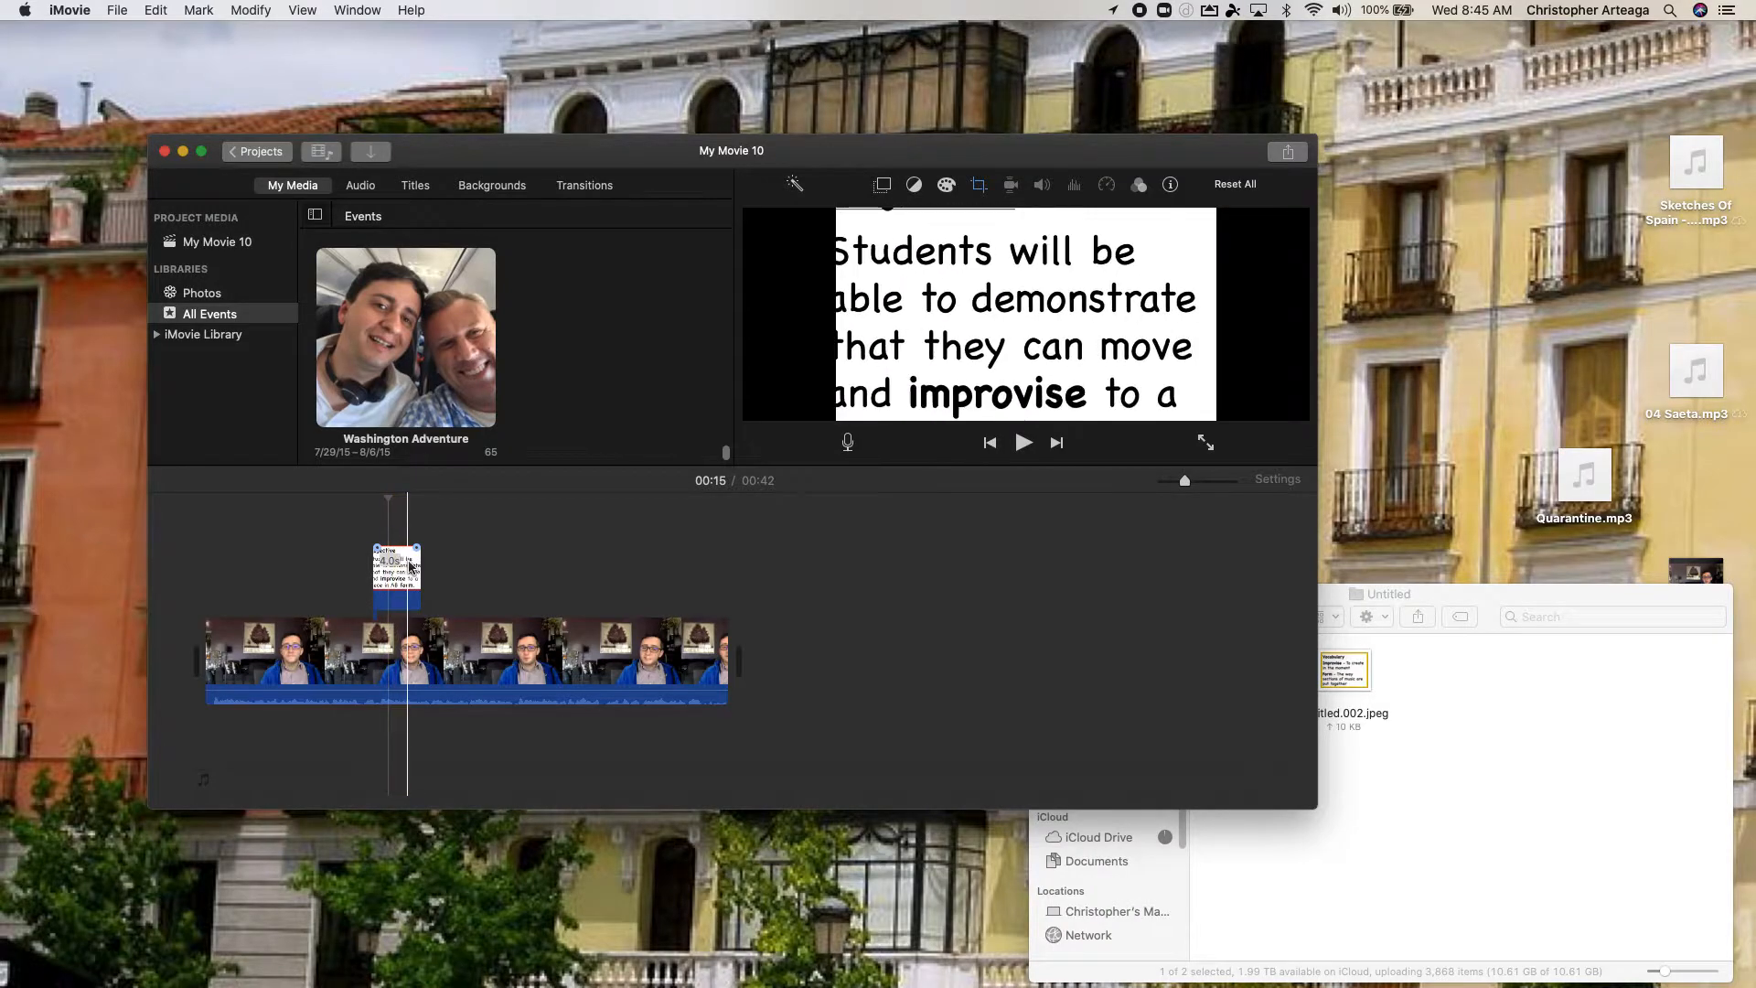
drag(384, 570, 372, 570)
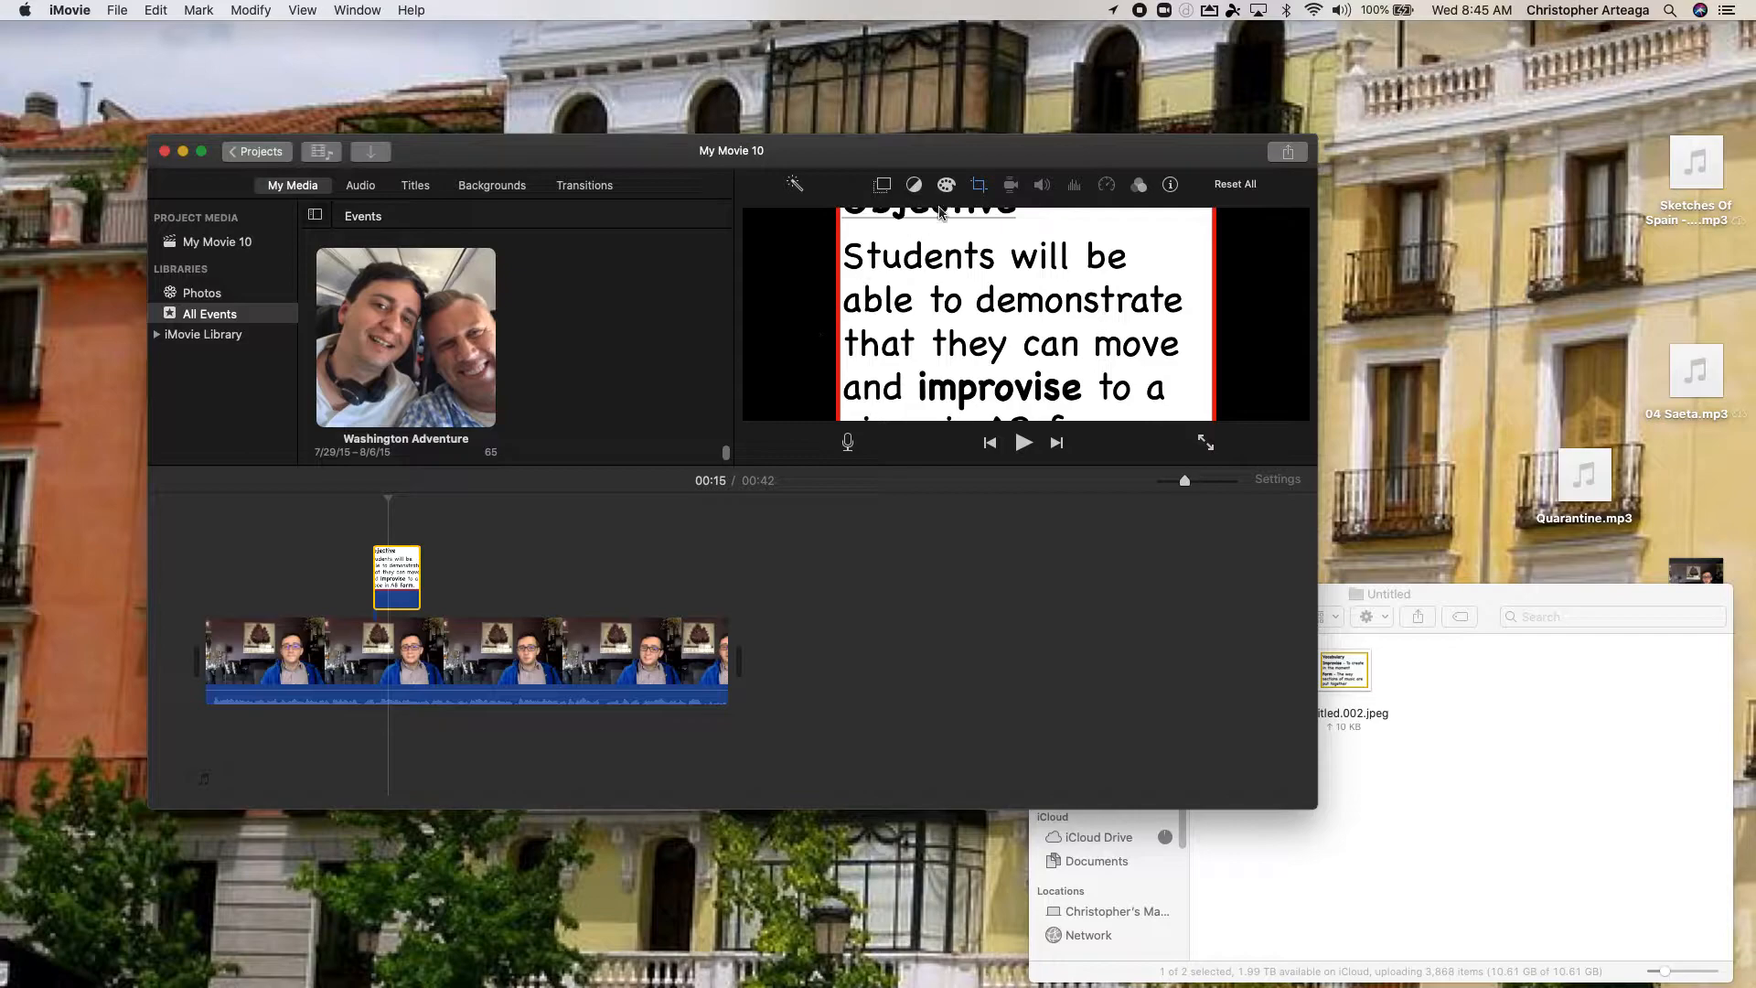
click(979, 186)
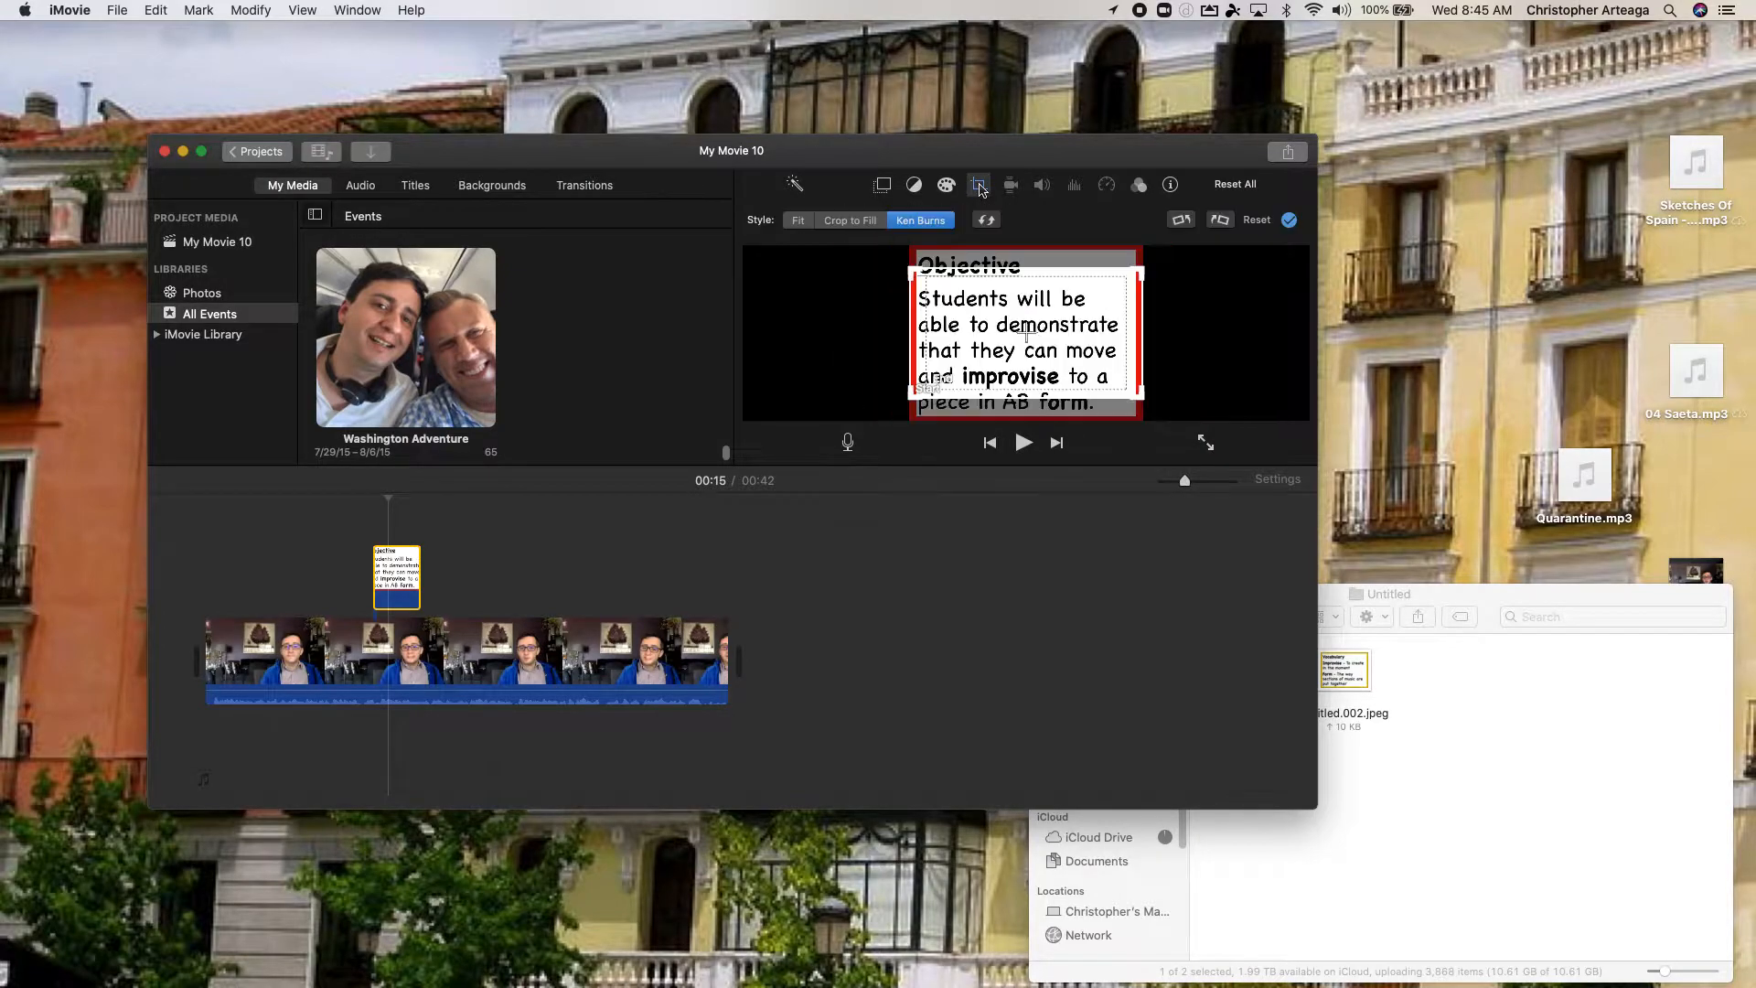
click(798, 221)
click(828, 224)
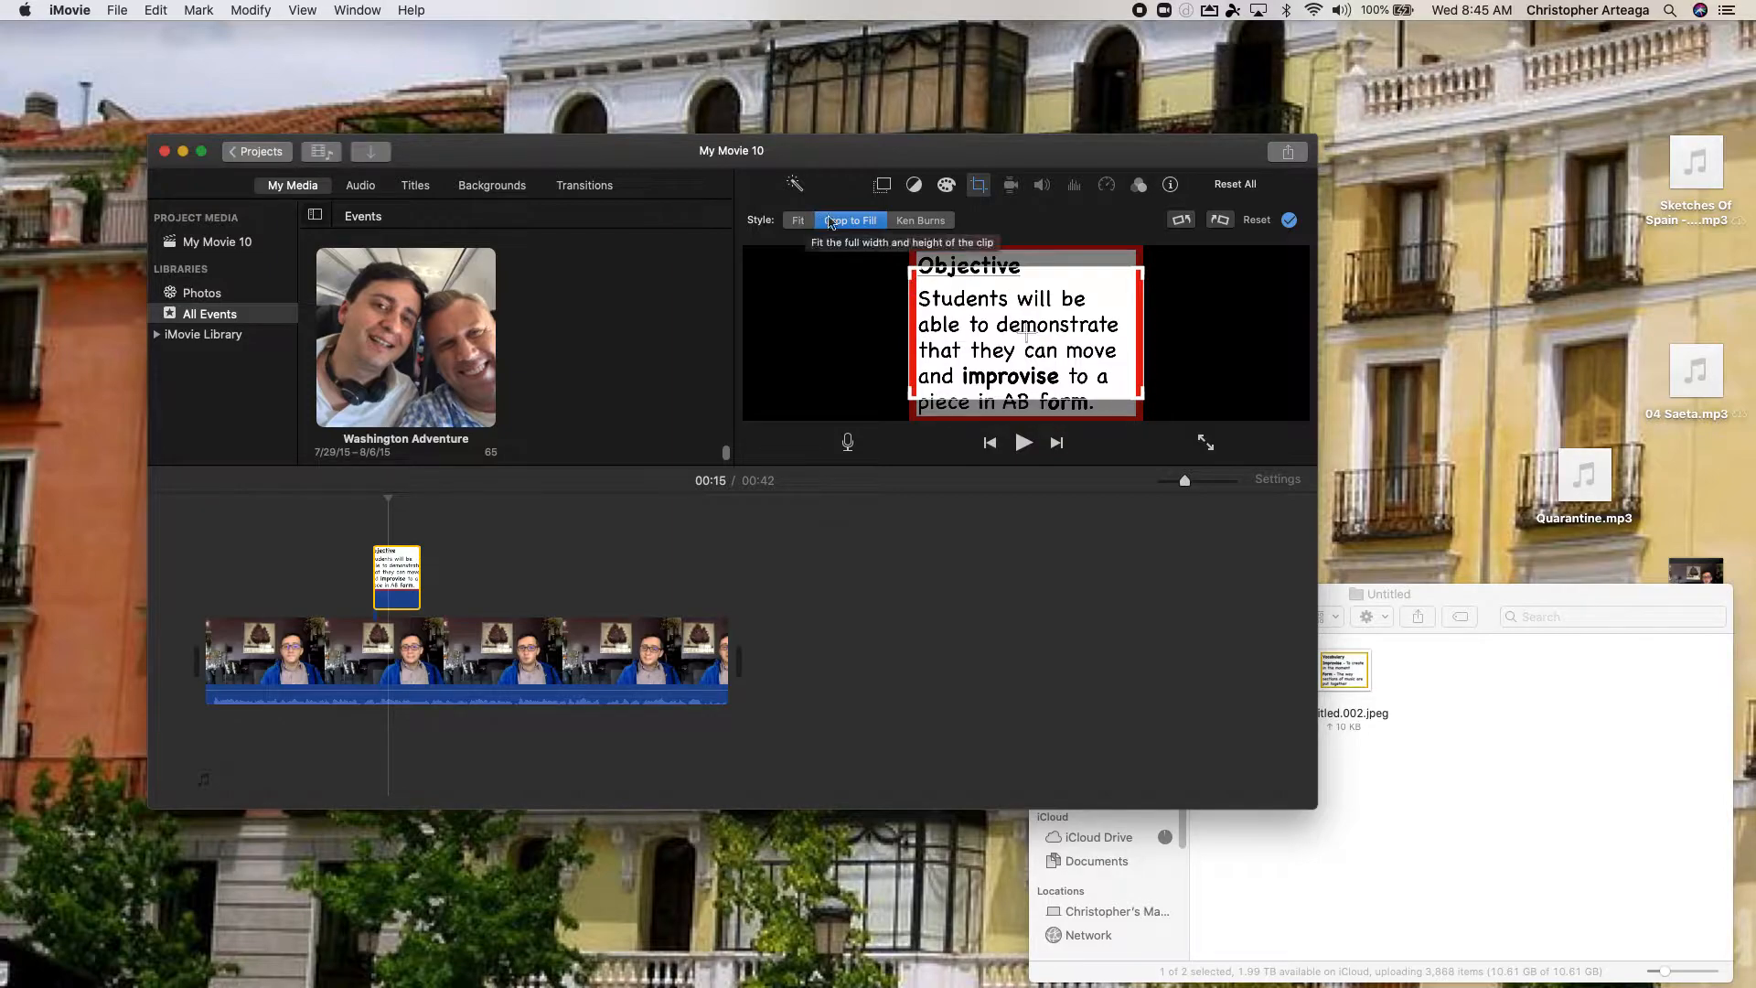
click(916, 221)
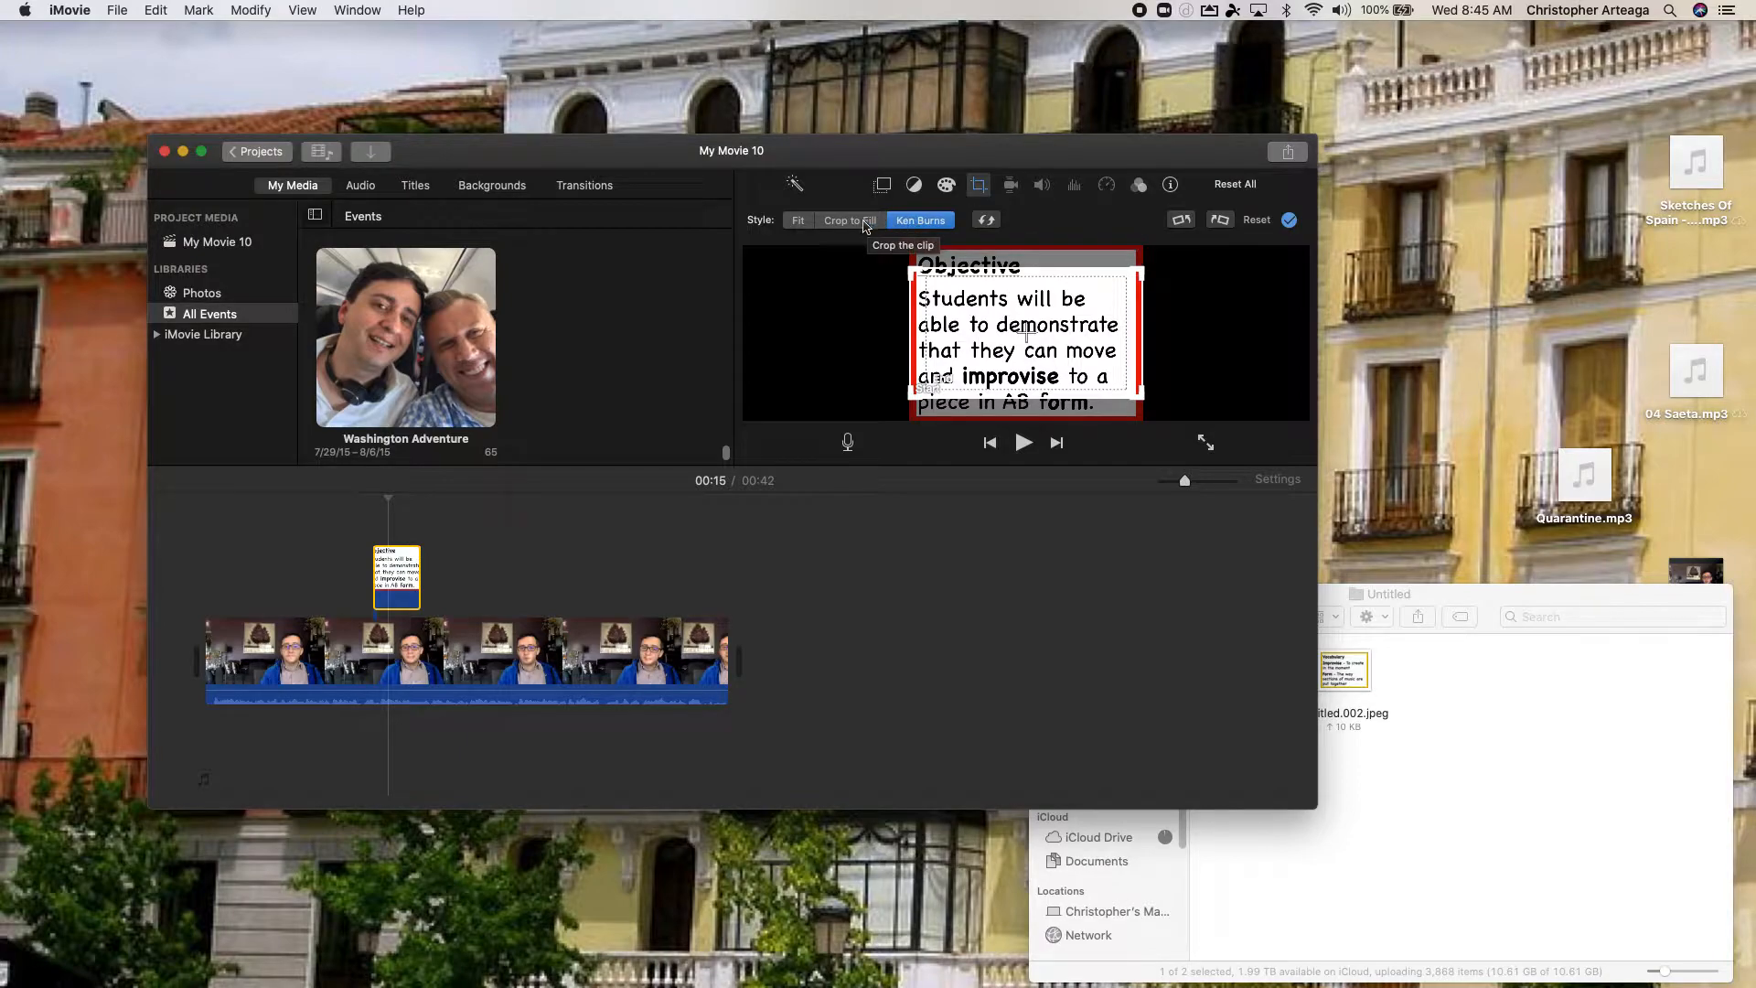
click(803, 222)
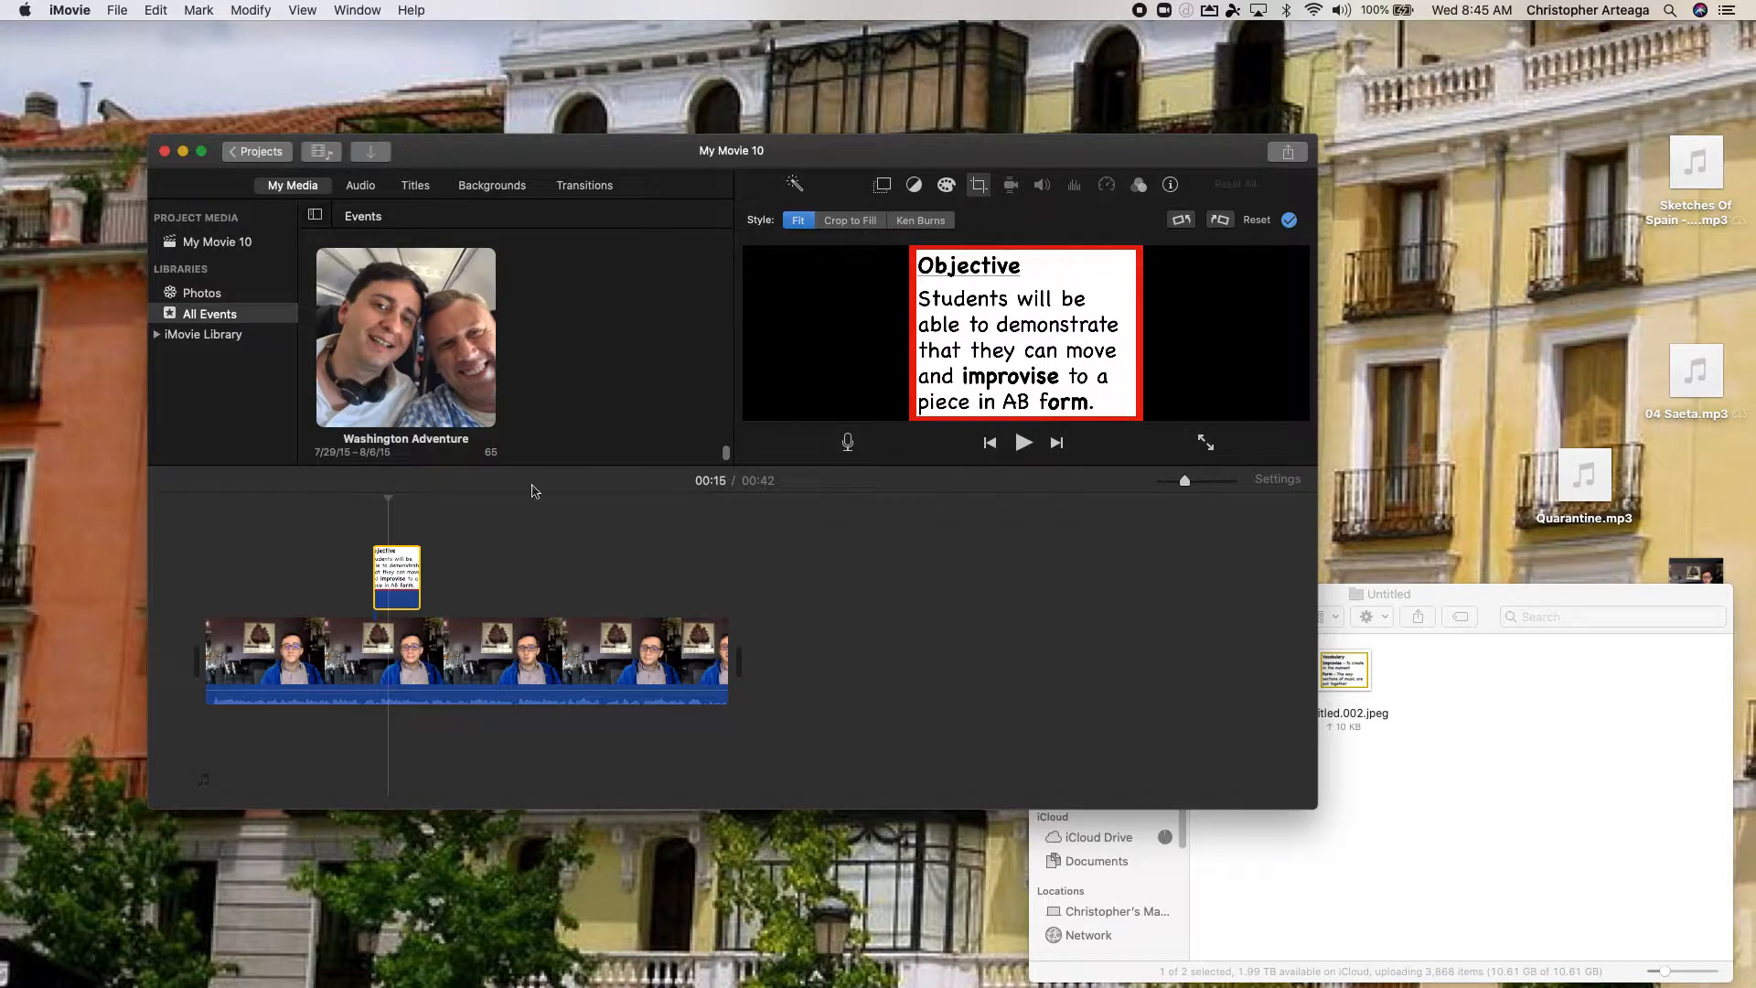
Change the Objective image's overlay to Picture in Picture and enlarge it in the video frame's upper-left area, beside the presenter
click(400, 562)
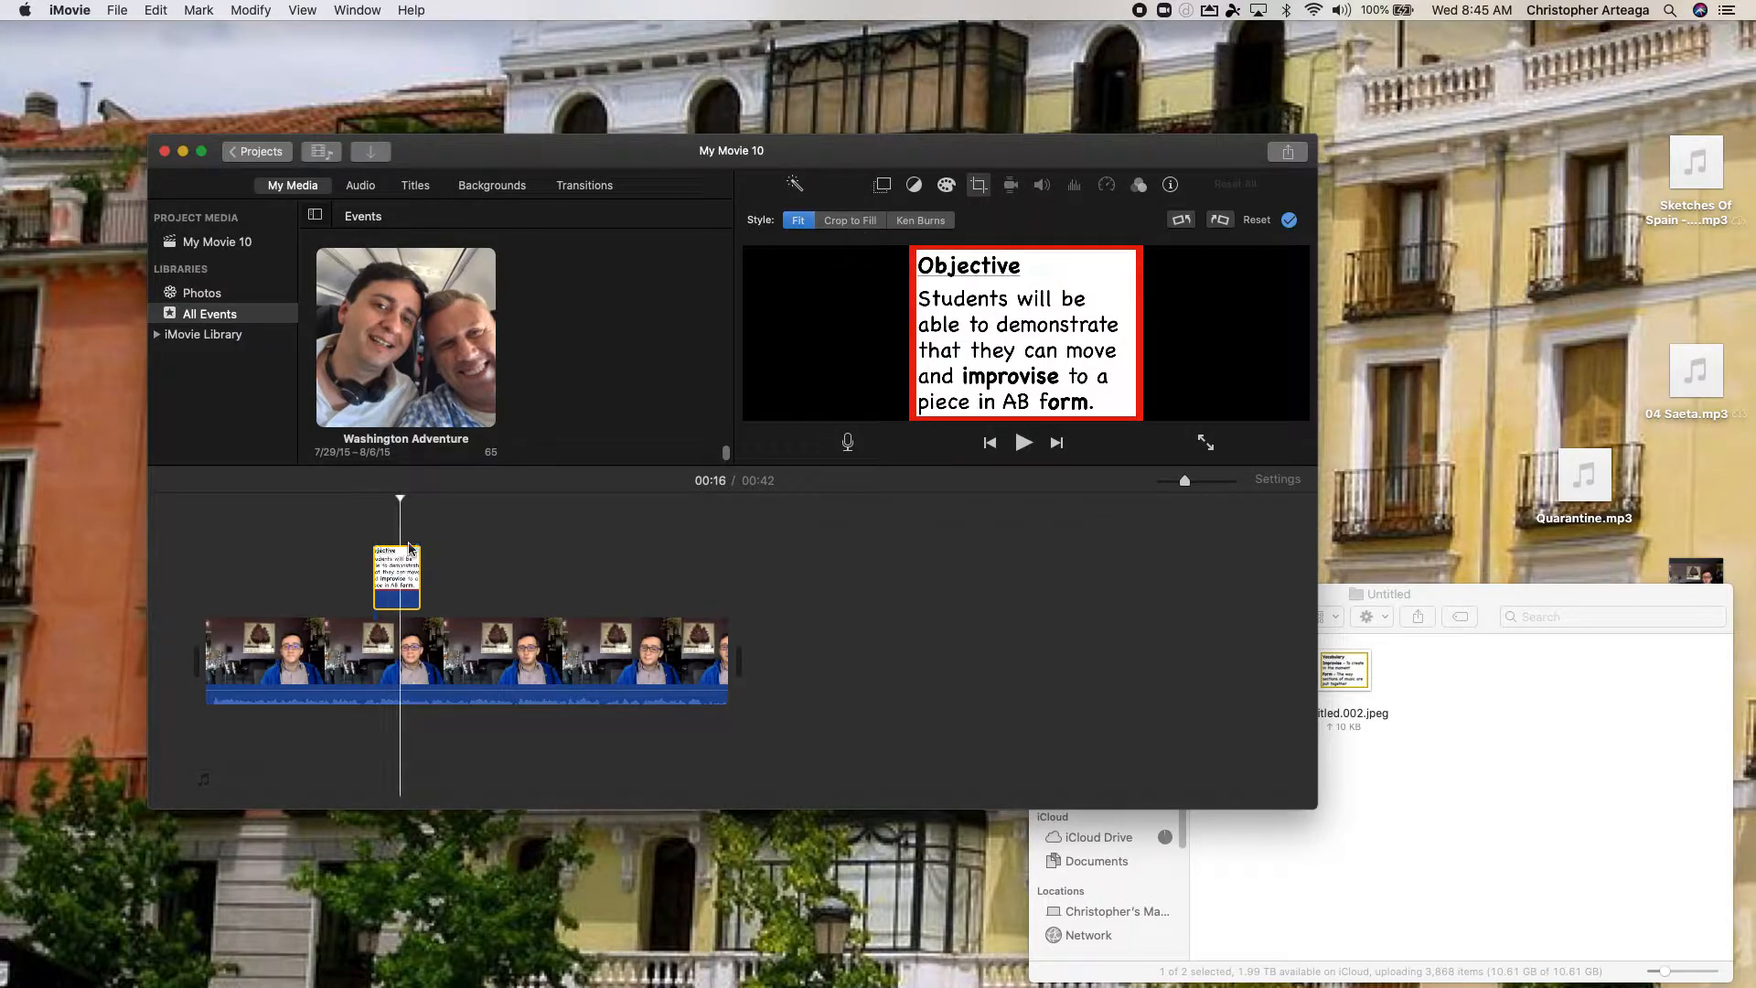
click(884, 186)
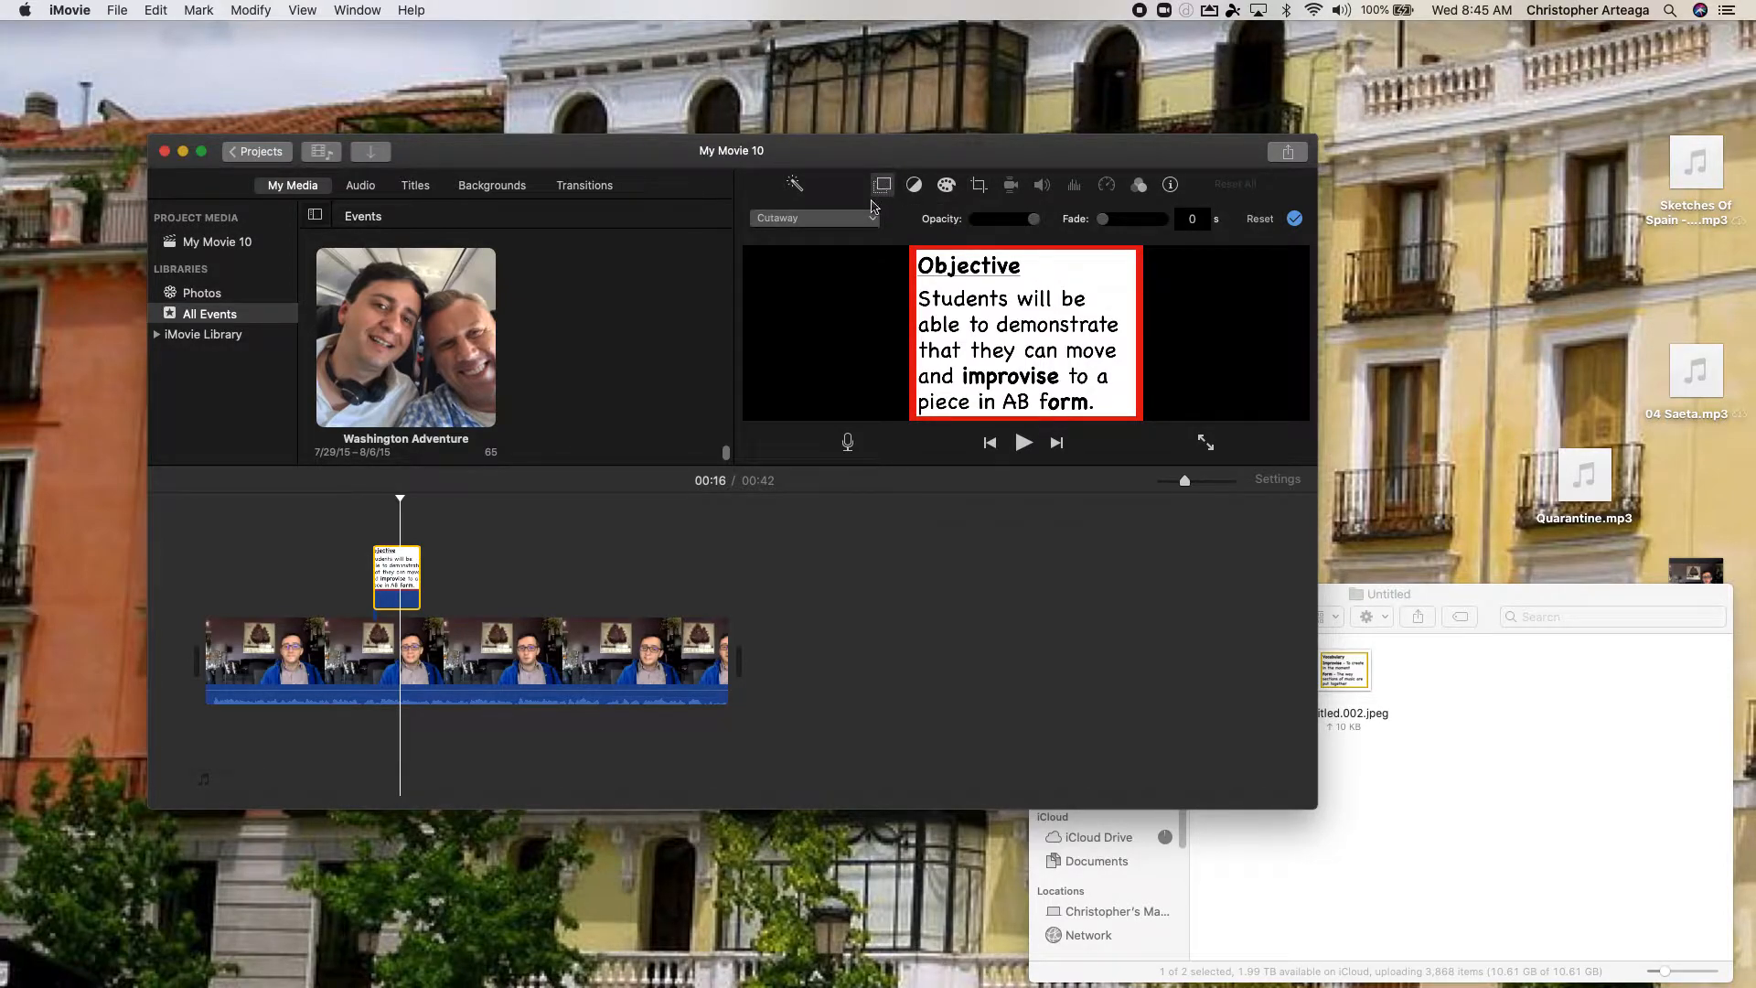
click(865, 220)
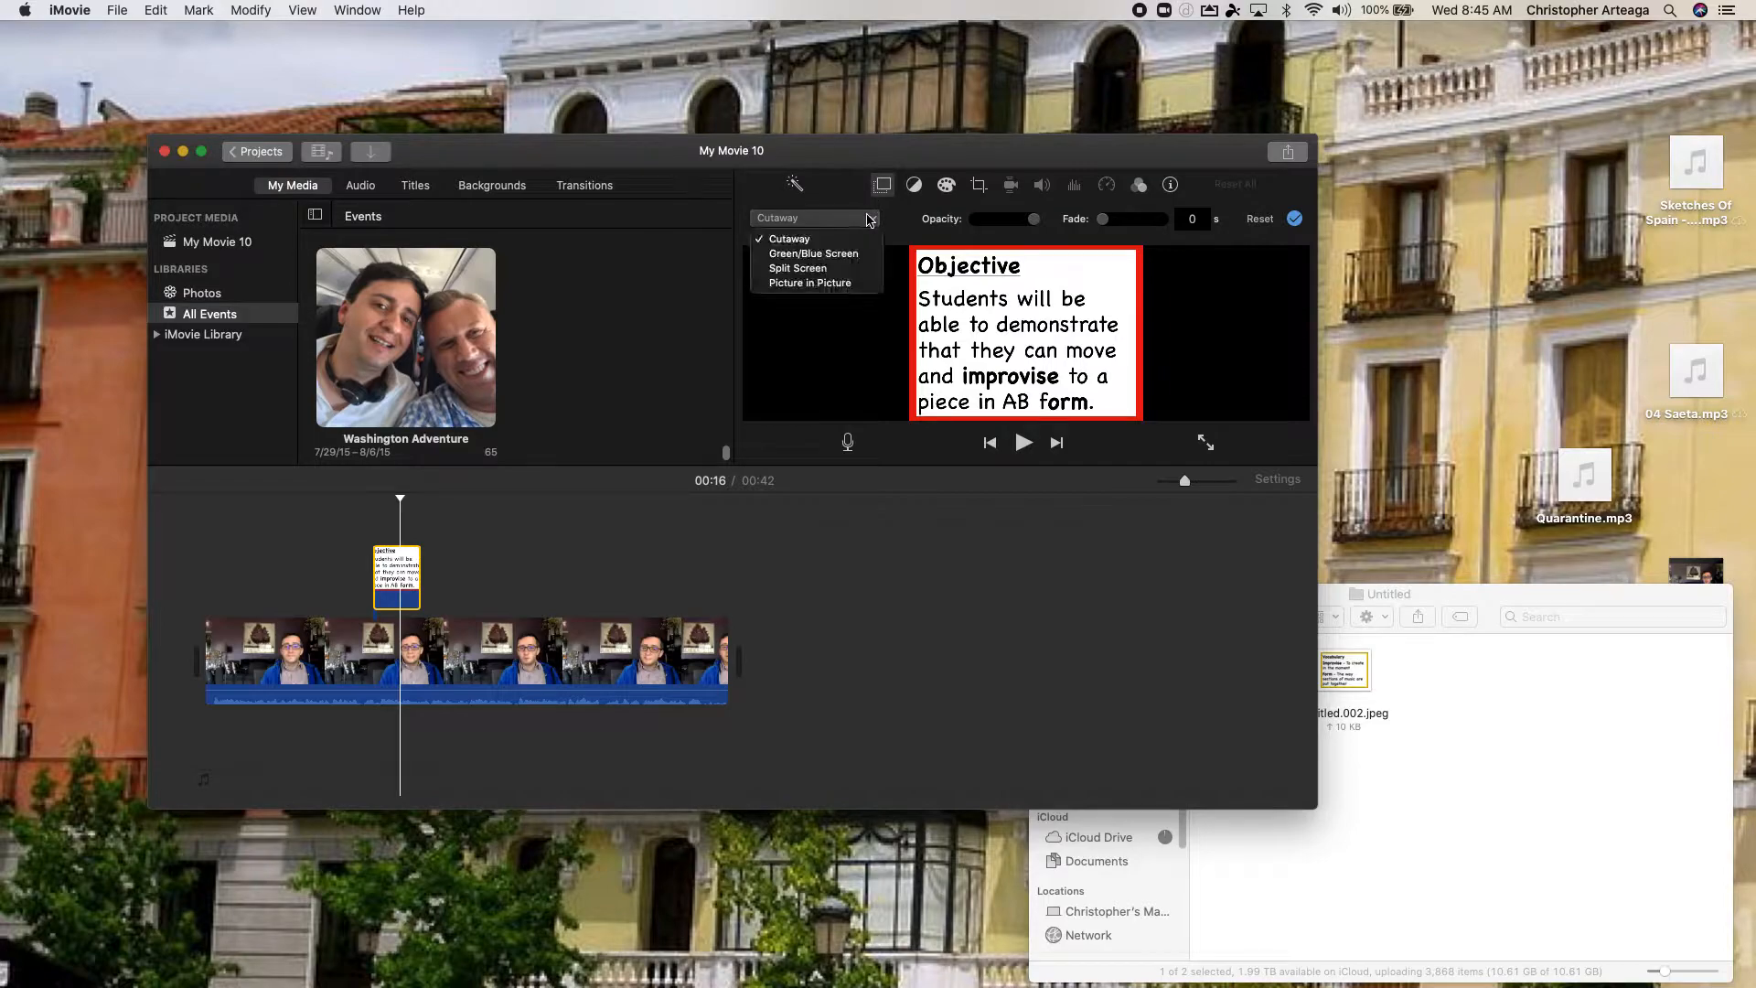
click(835, 283)
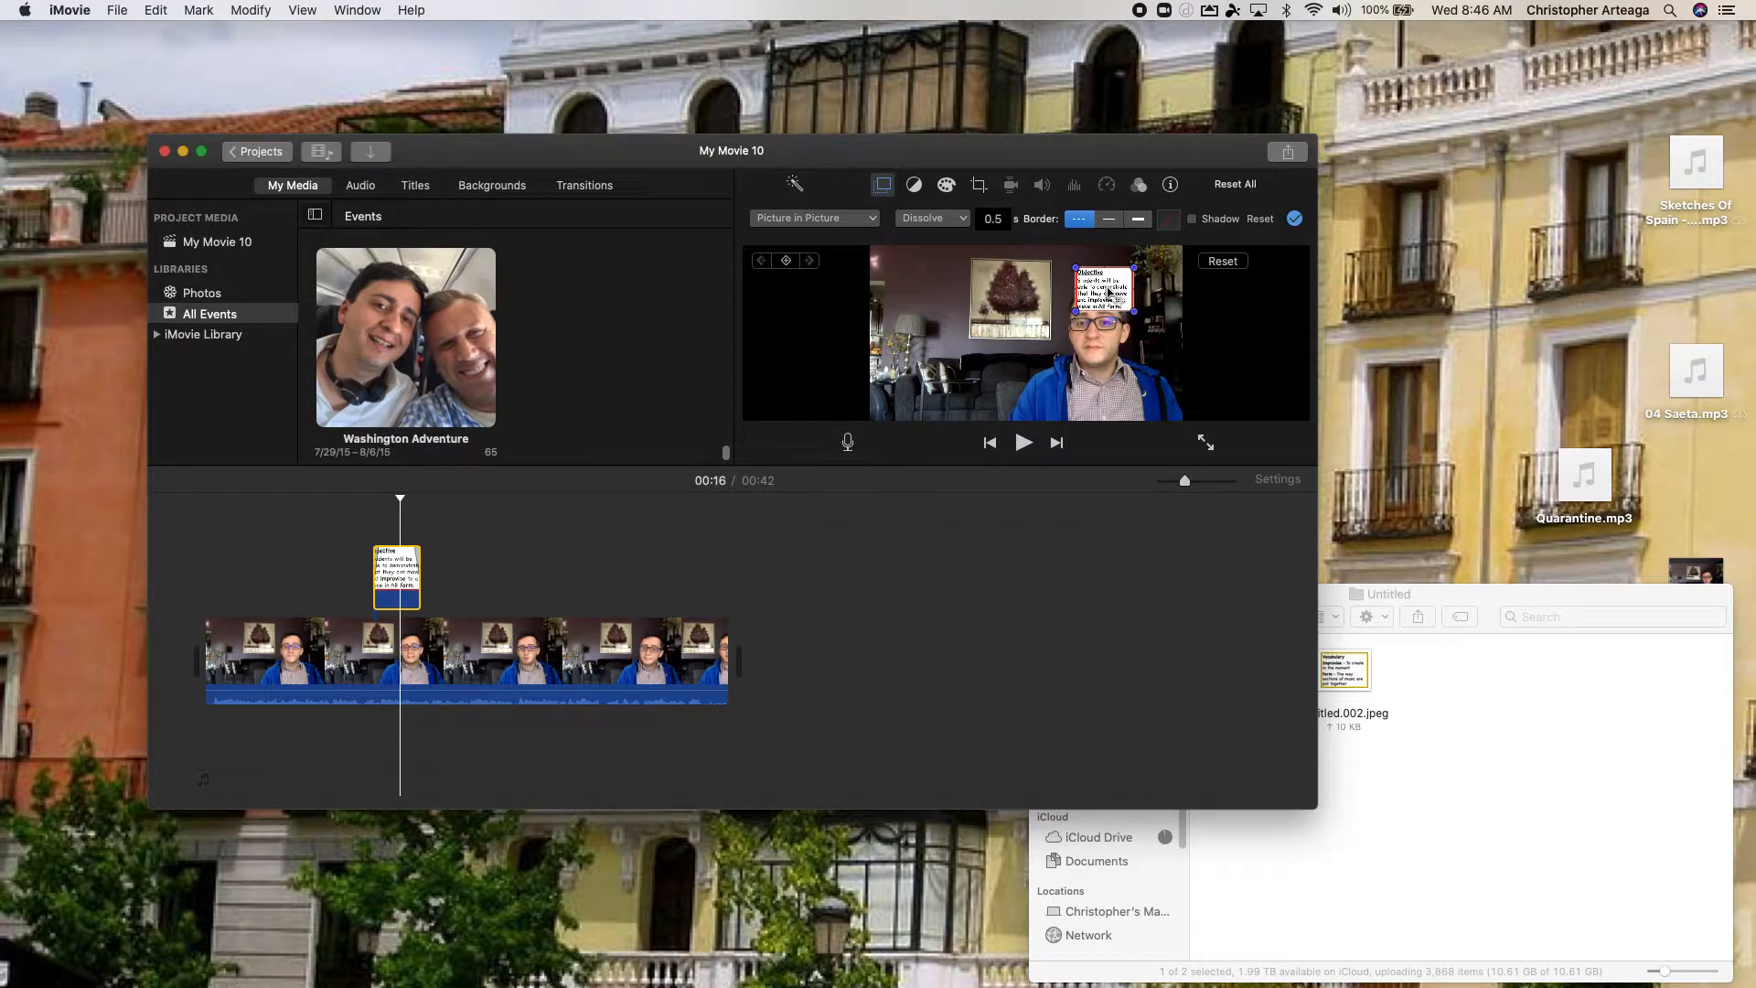
drag(1107, 291, 961, 286)
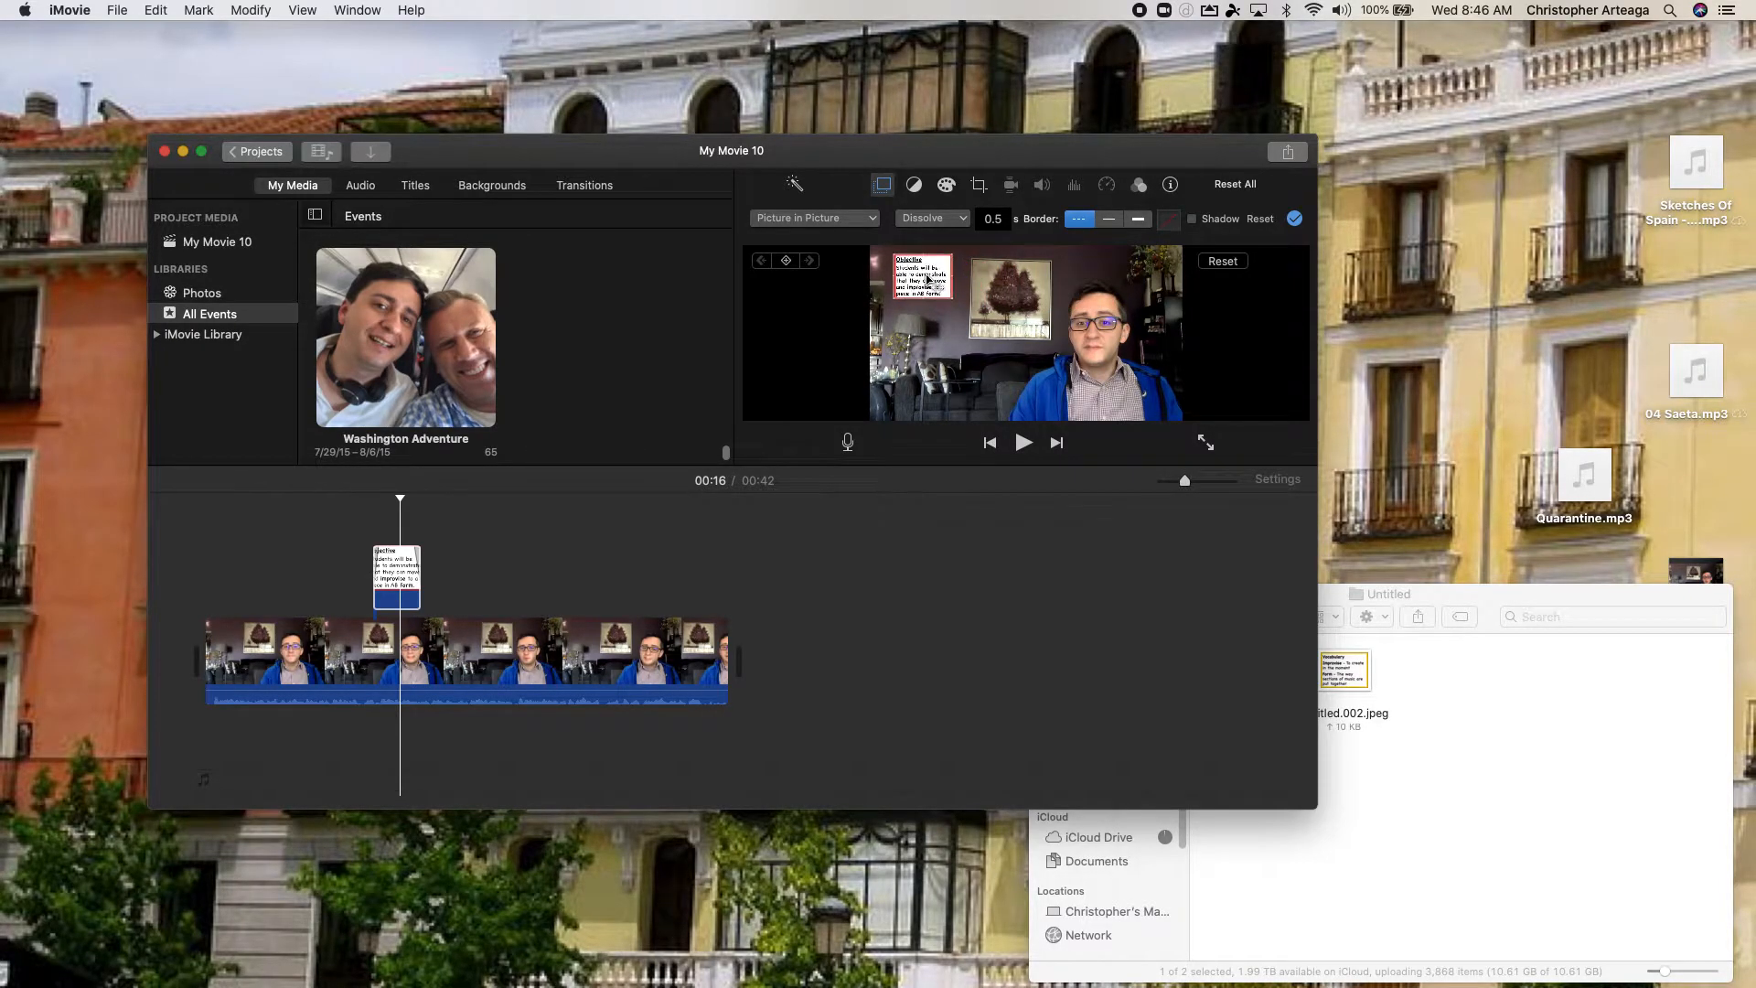
drag(926, 279, 1003, 360)
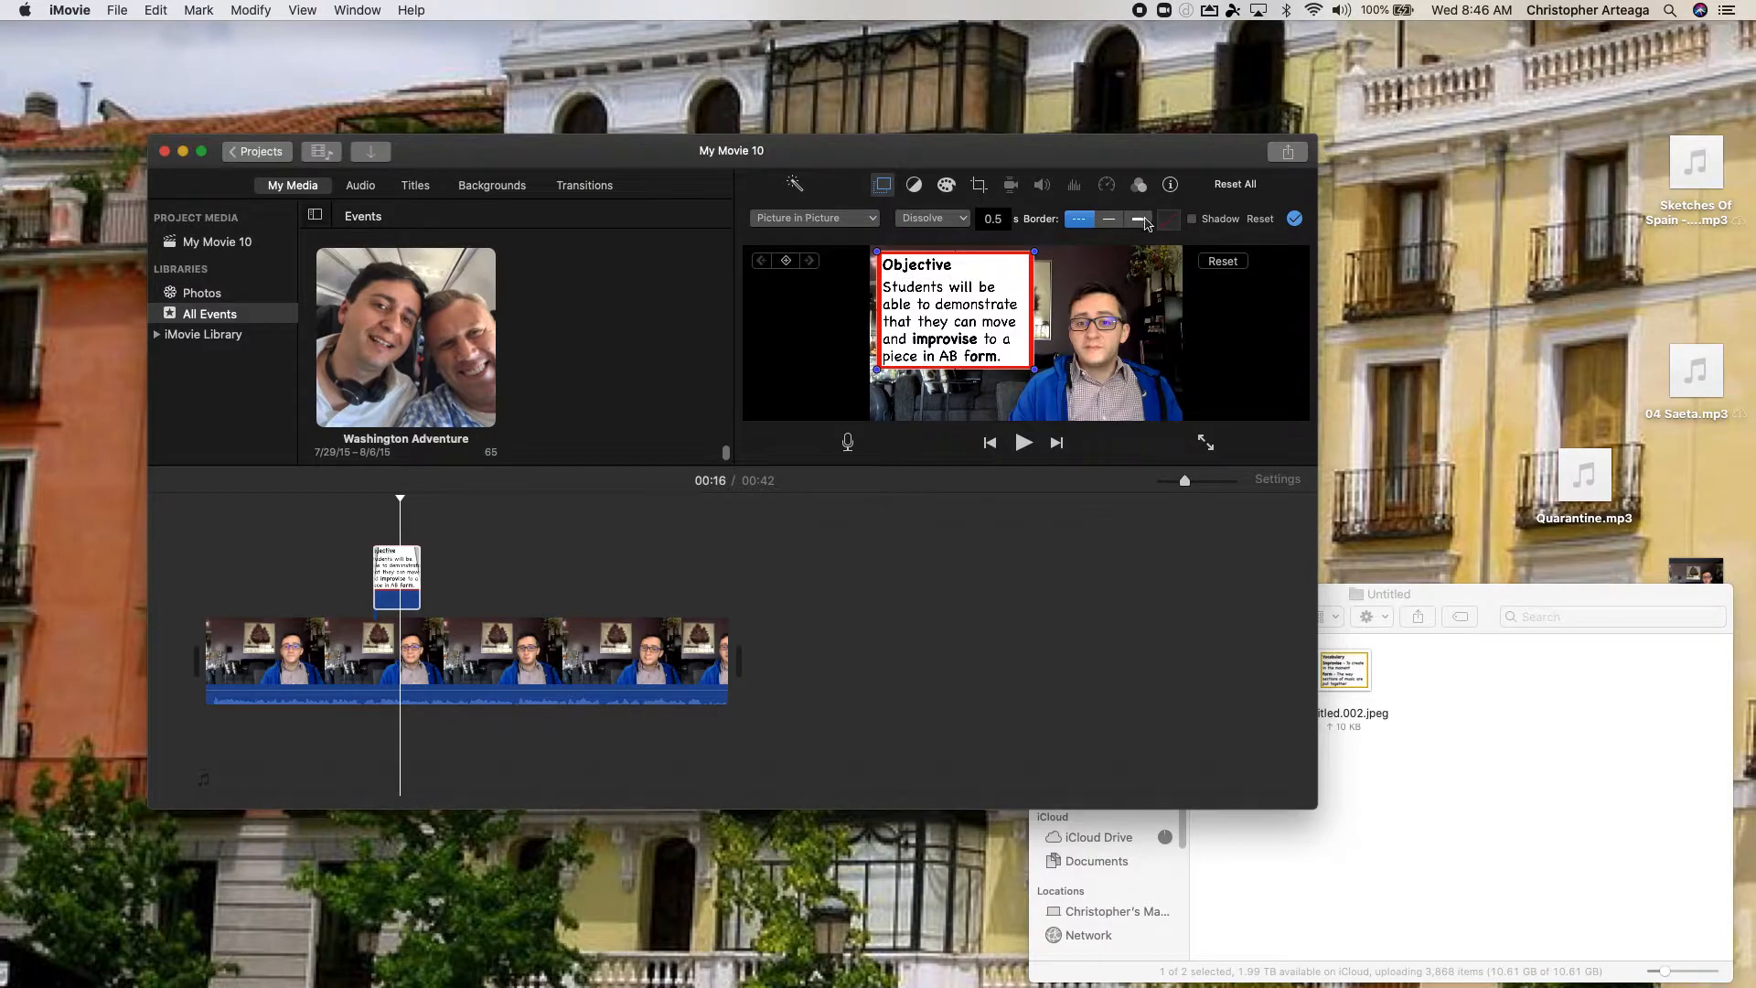
Enable the shadow on the Objective picture-in-picture overlay
click(1192, 220)
click(1192, 220)
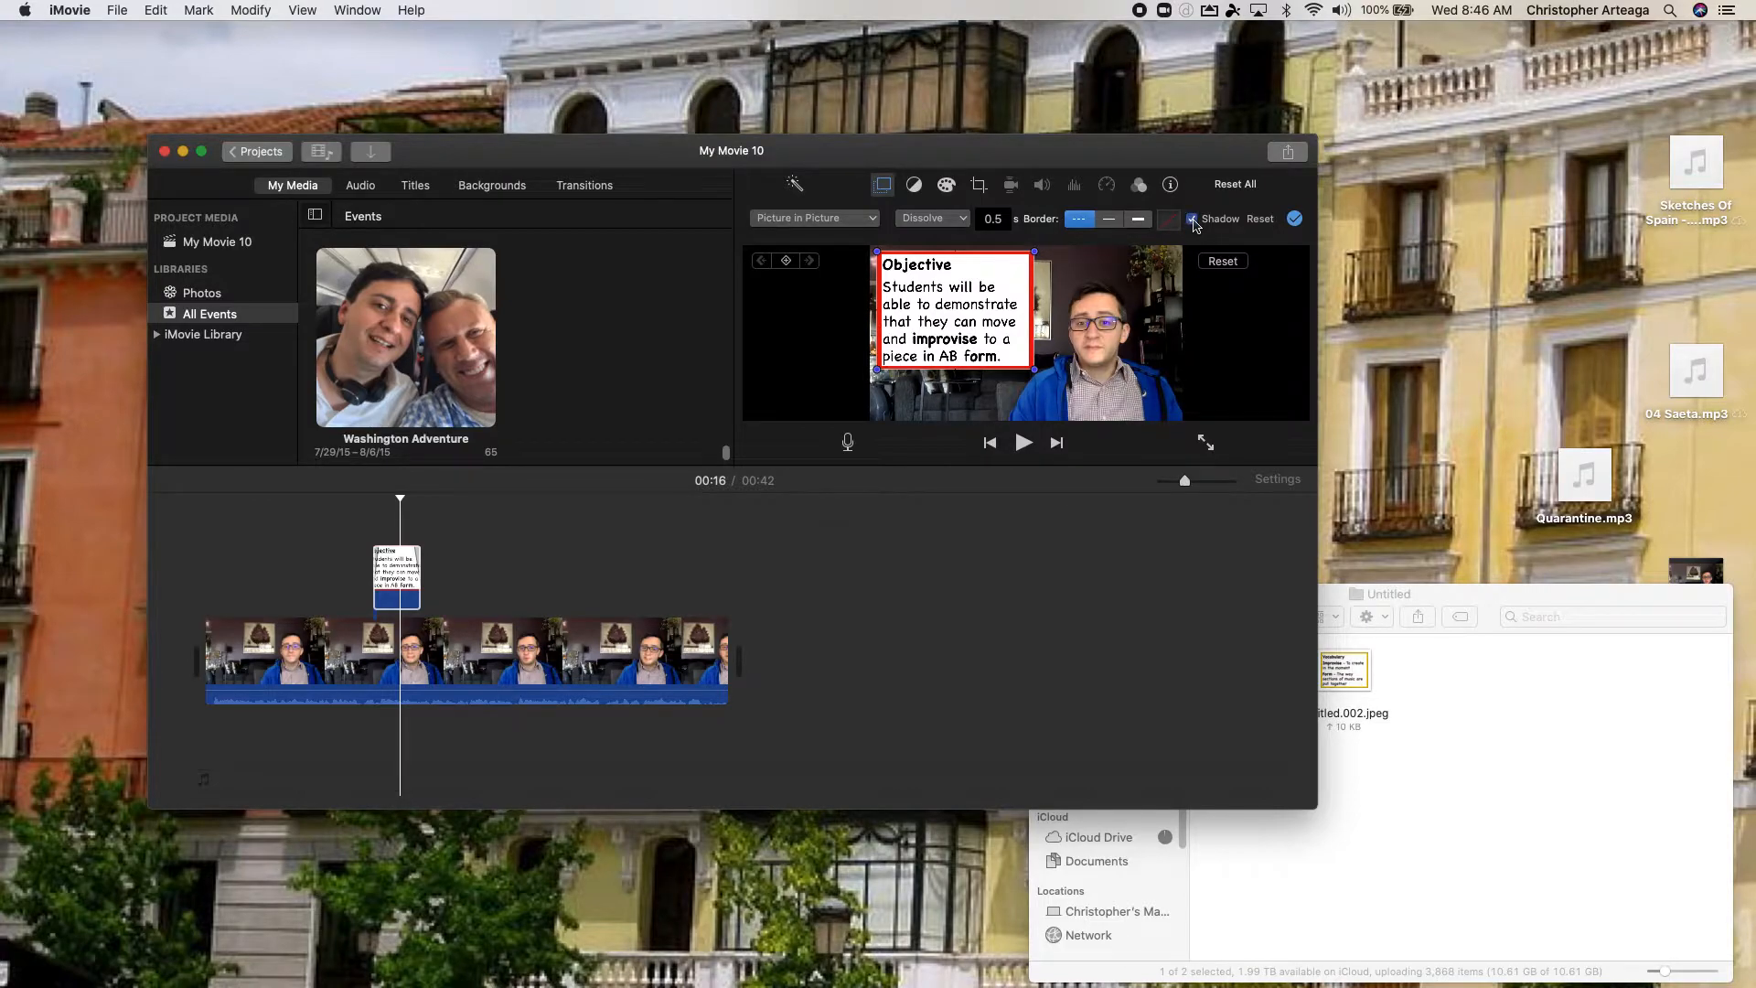
Turn off the shadow on the Objective picture-in-picture overlay and keep Dissolve as its transition style
click(1192, 219)
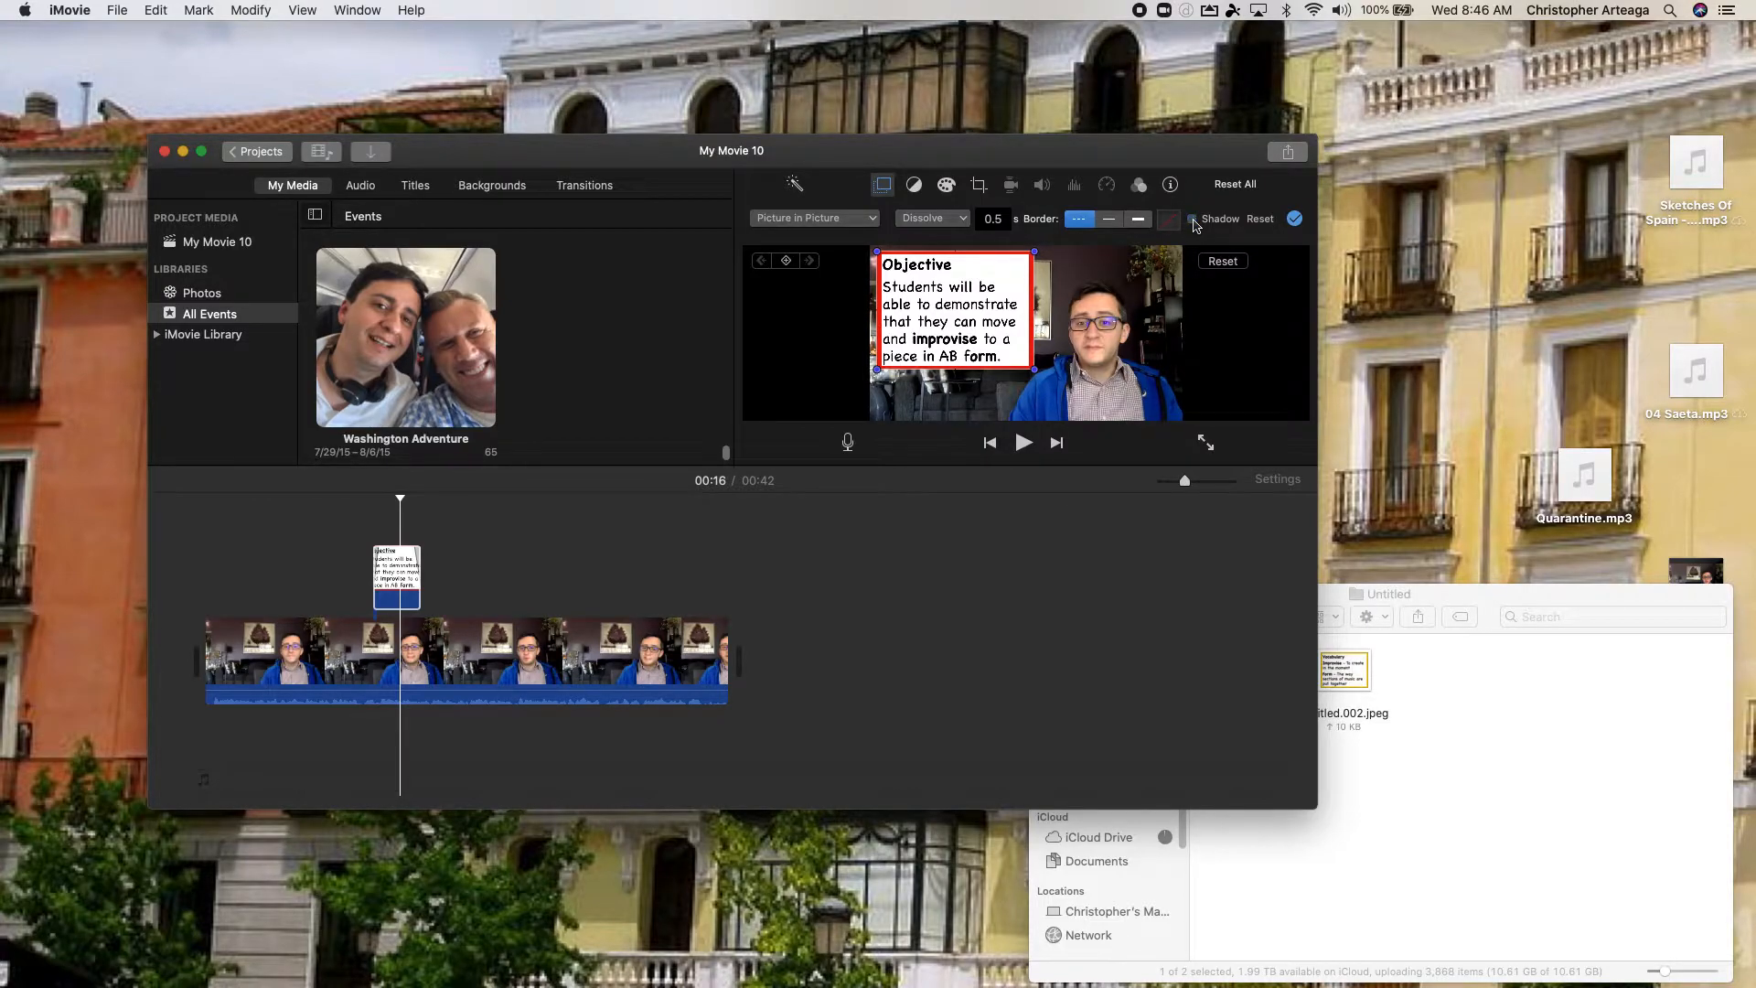
click(964, 218)
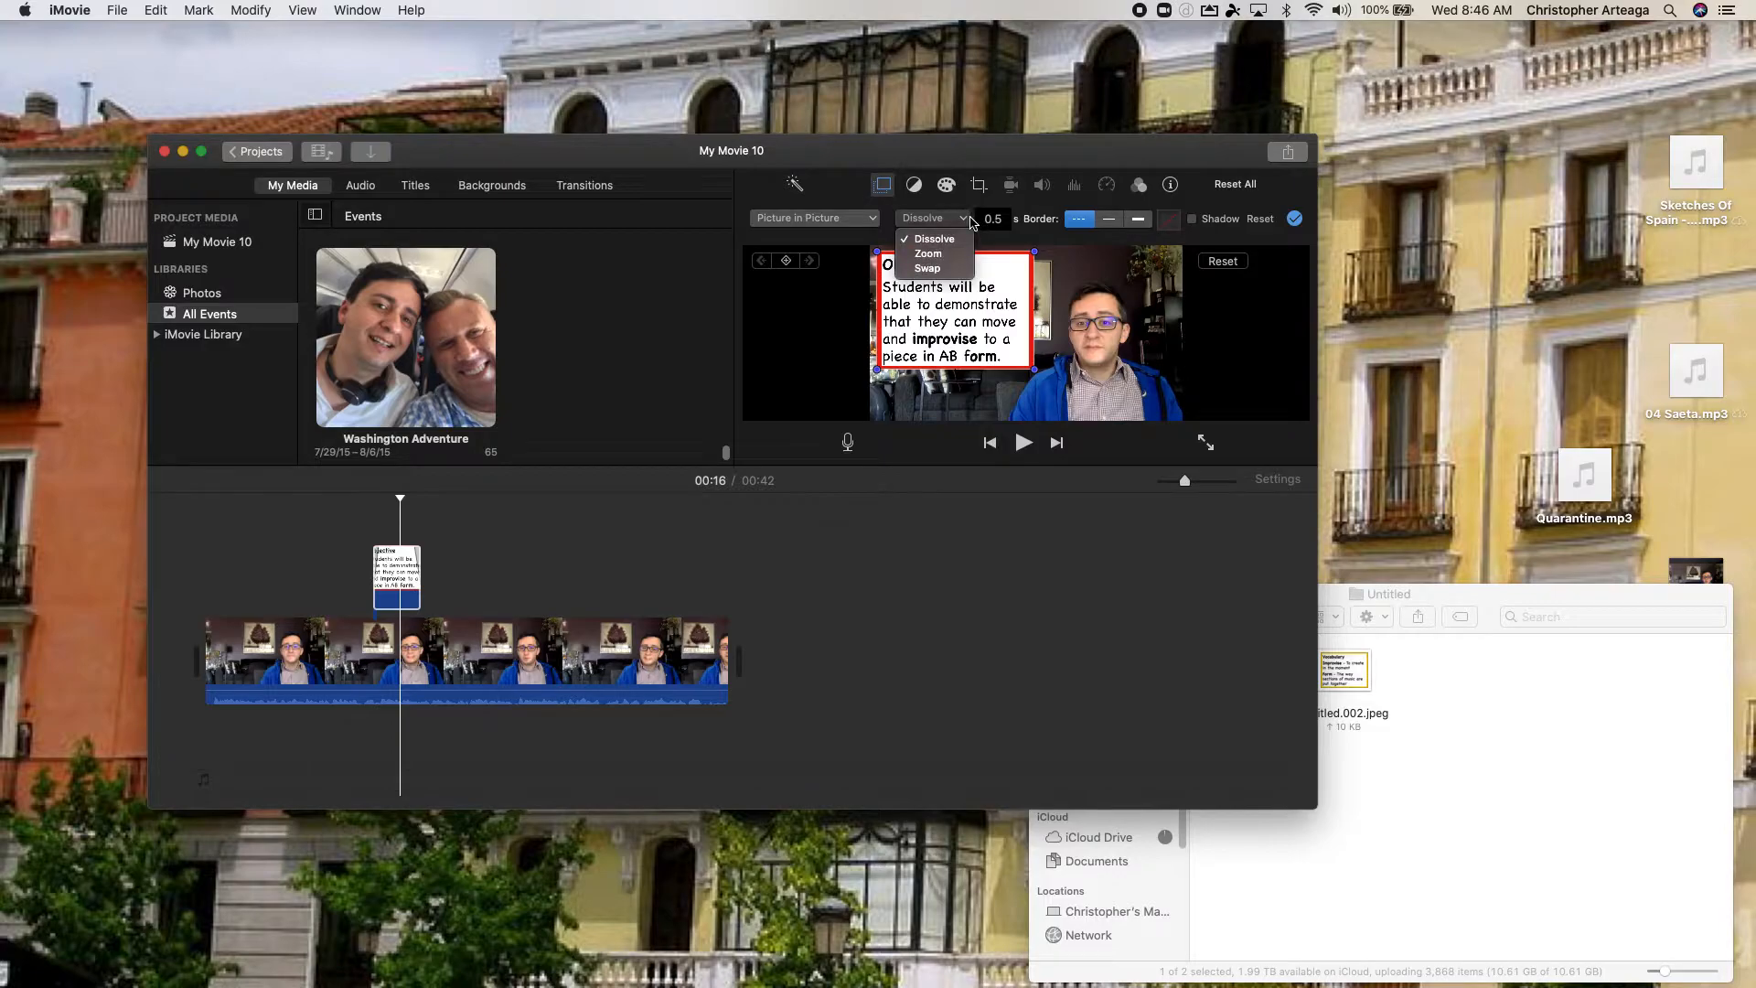
click(972, 222)
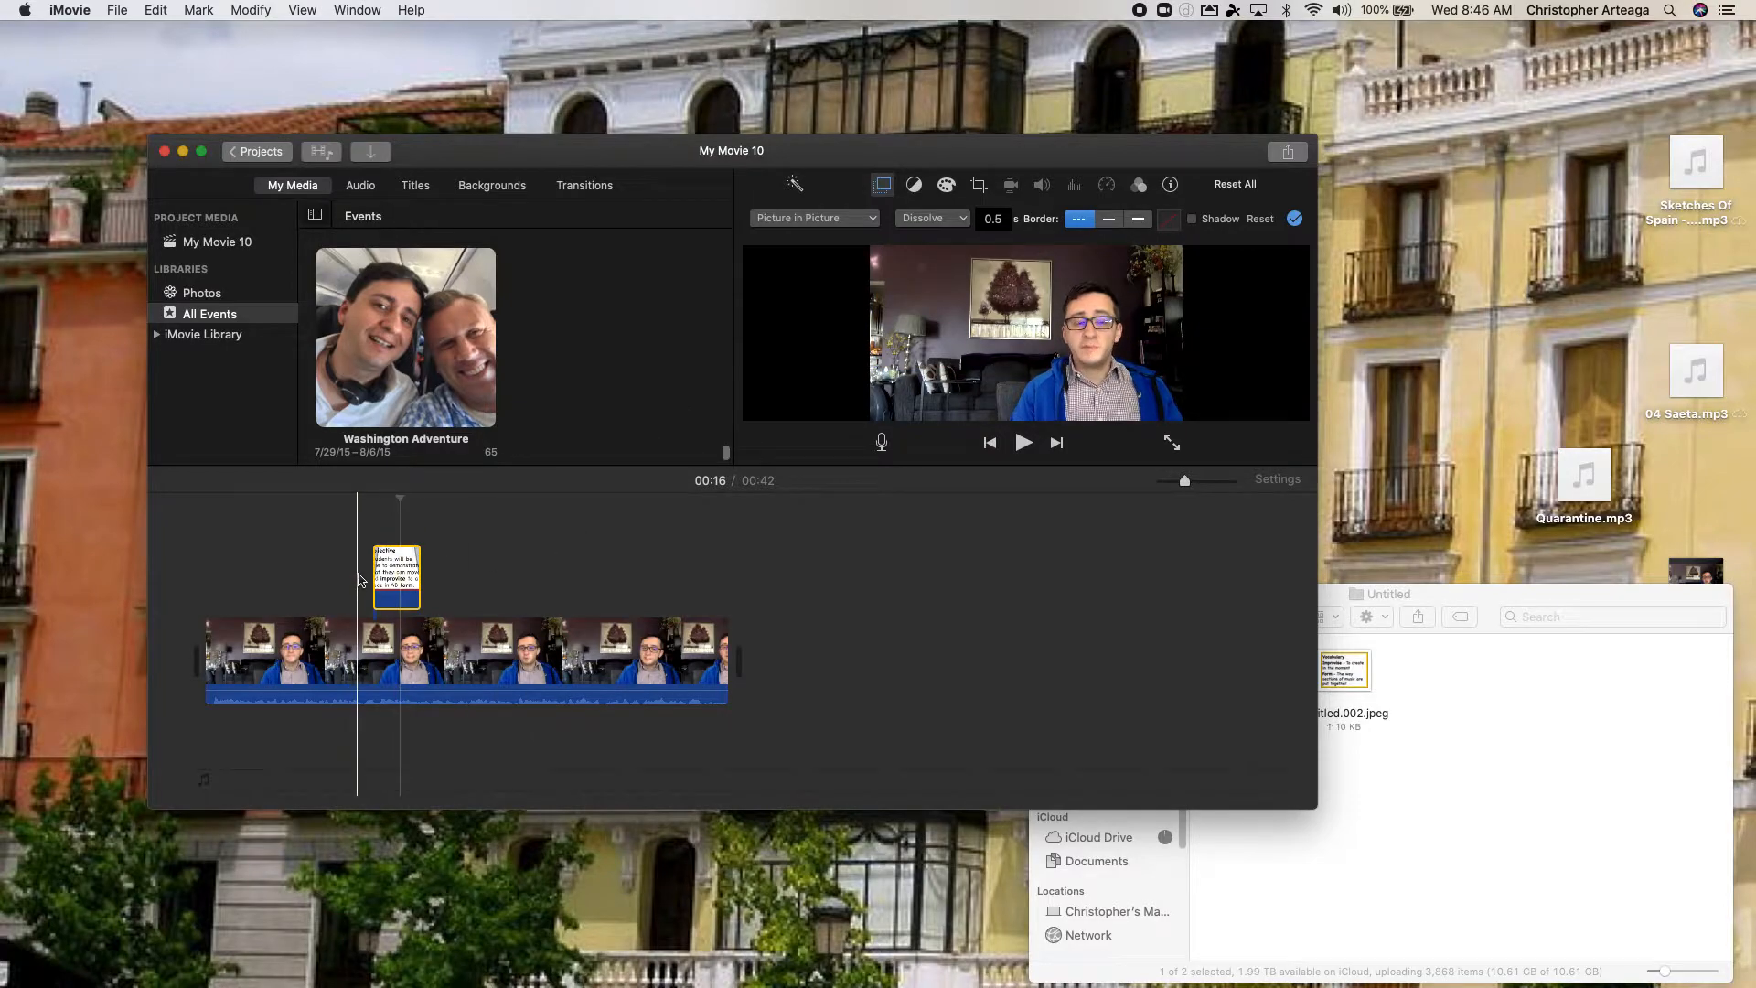
Play the movie from just before the Objective image to about 18 seconds to check the dissolve
click(360, 580)
key(space)
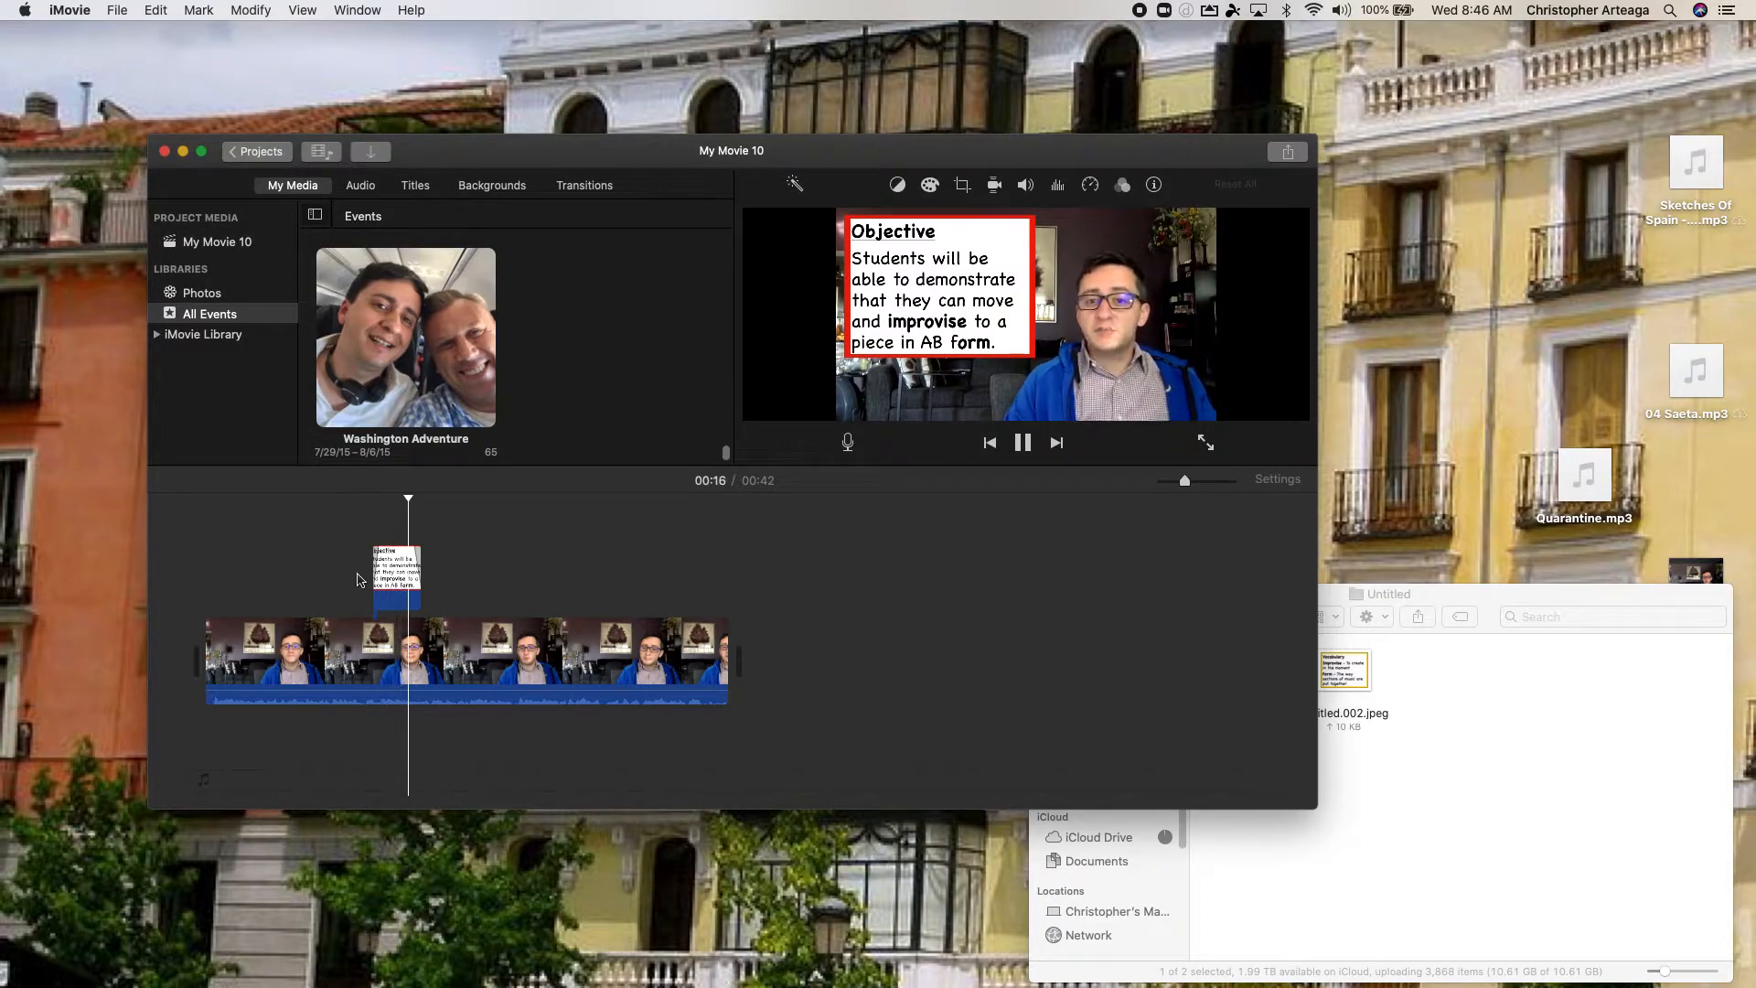
key(space)
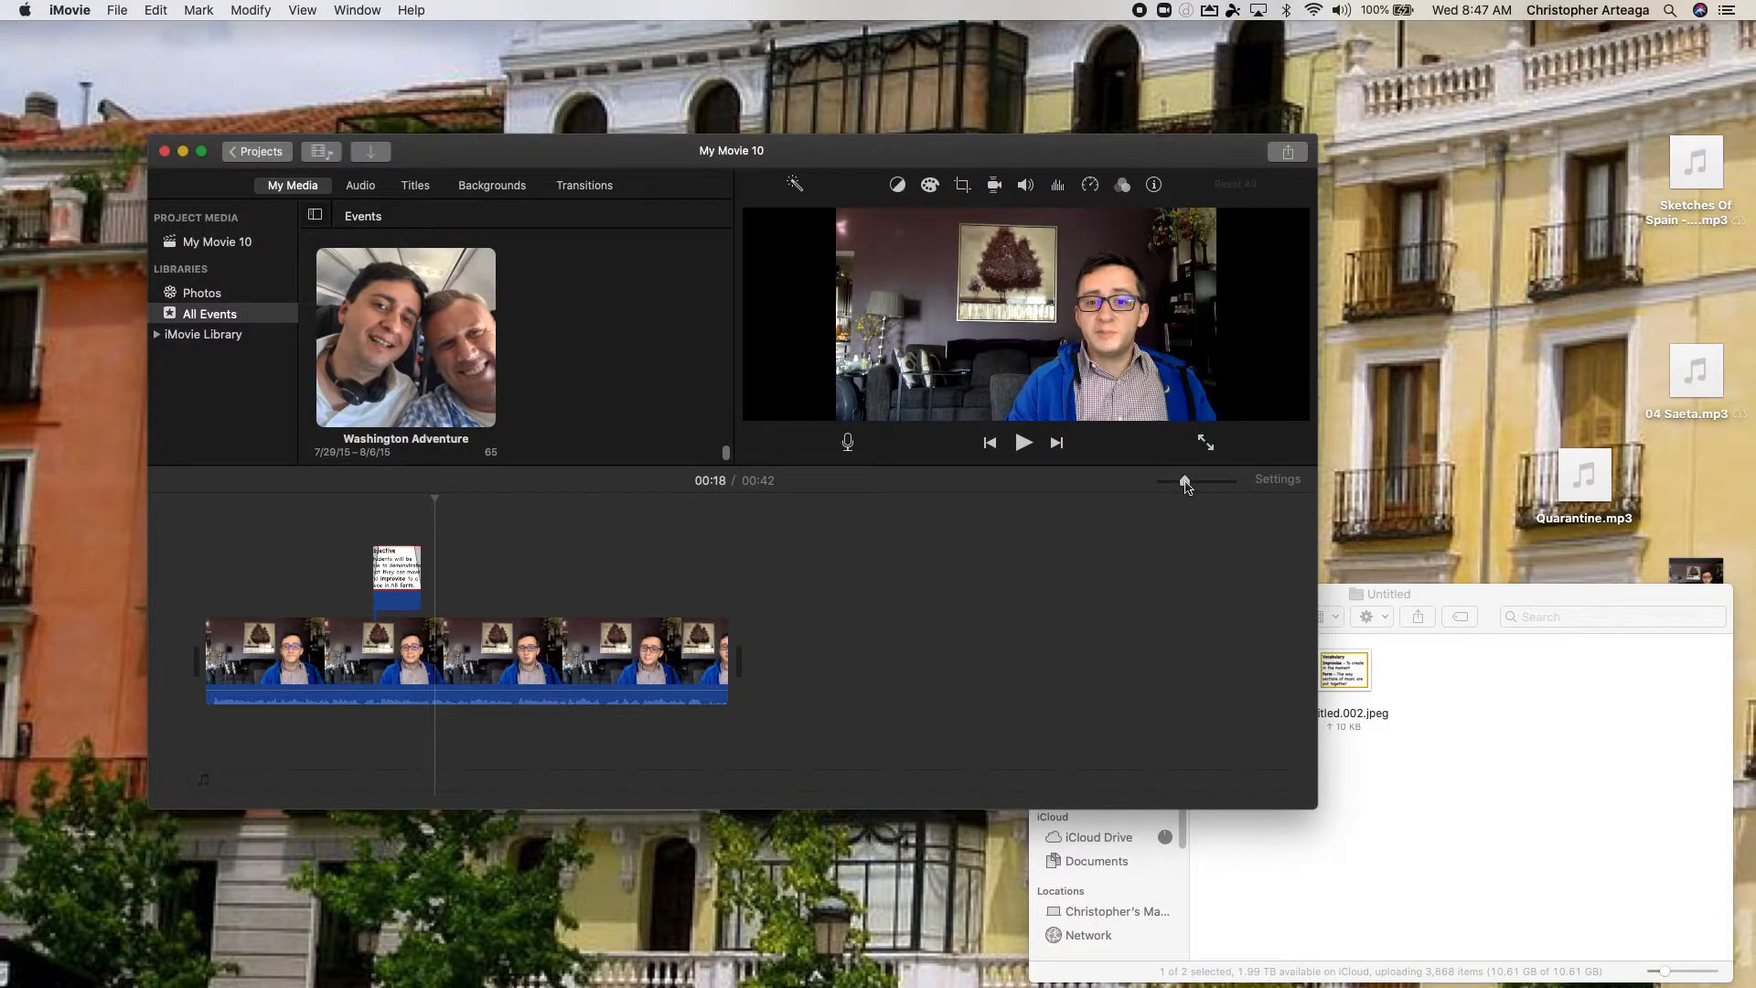
Play the enlarged timeline from just before the Objective image to about 25 seconds to find where the objective explanation ends
drag(1186, 481, 1220, 482)
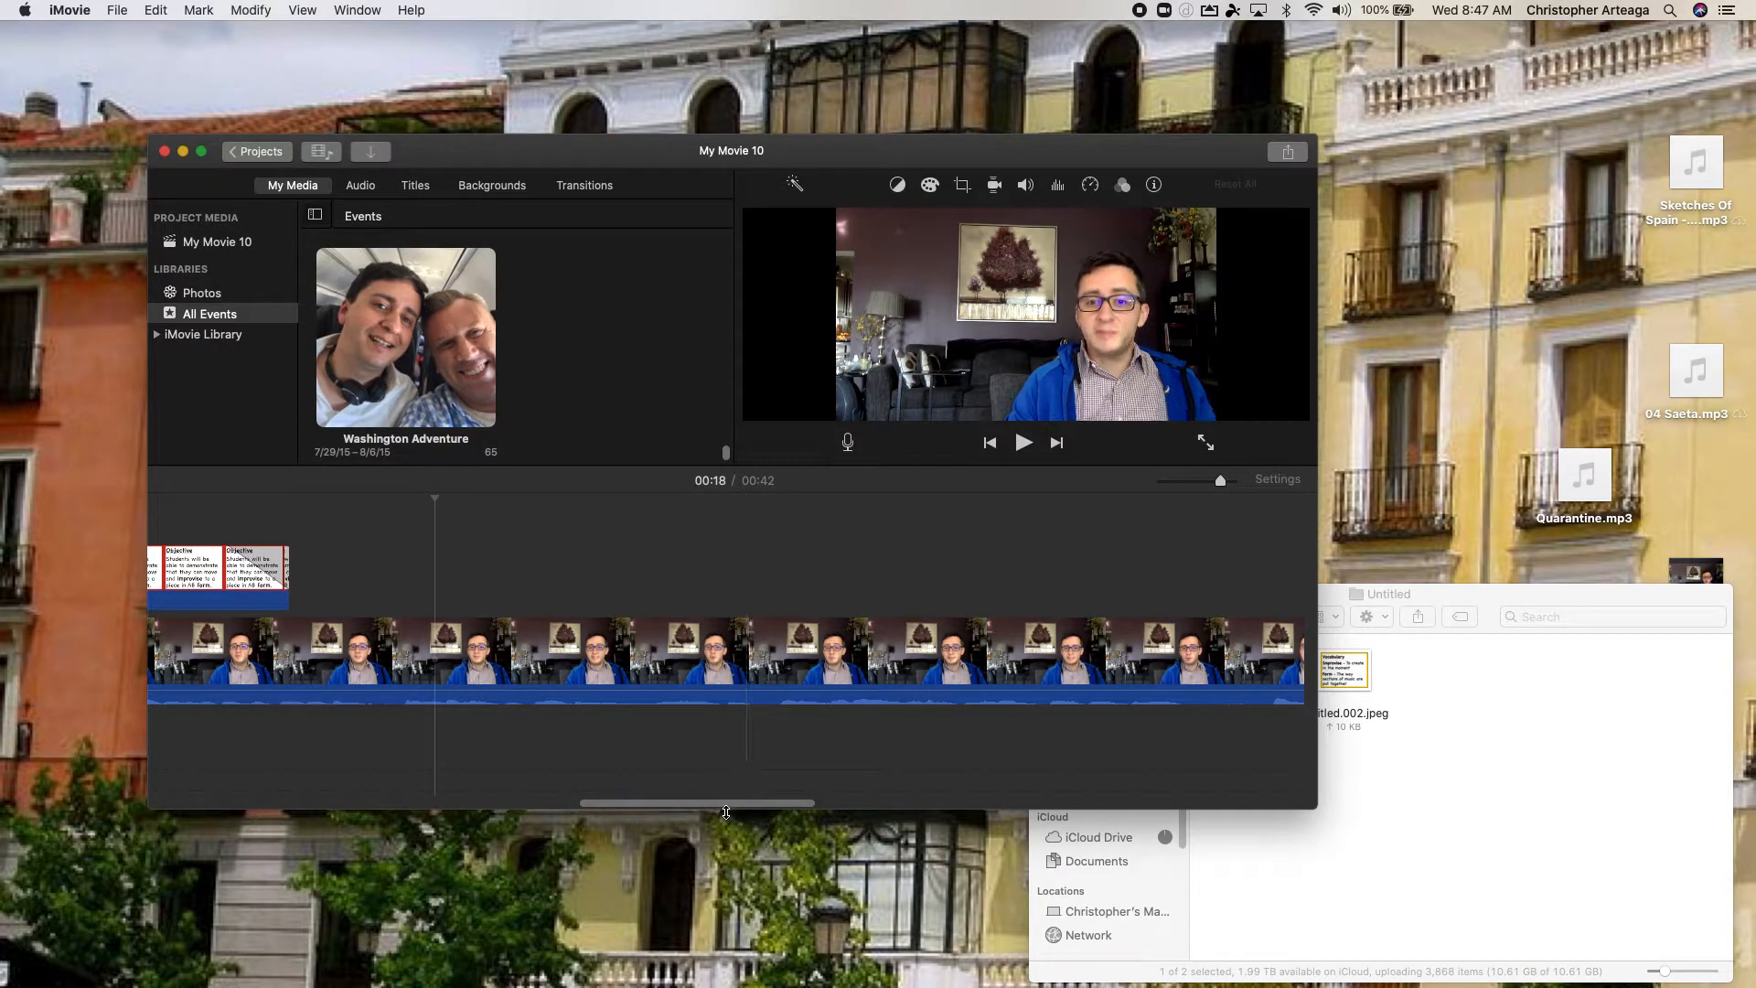
mouse_move(717, 804)
mouse_down()
mouse_move(640, 809)
mouse_move(694, 804)
mouse_up()
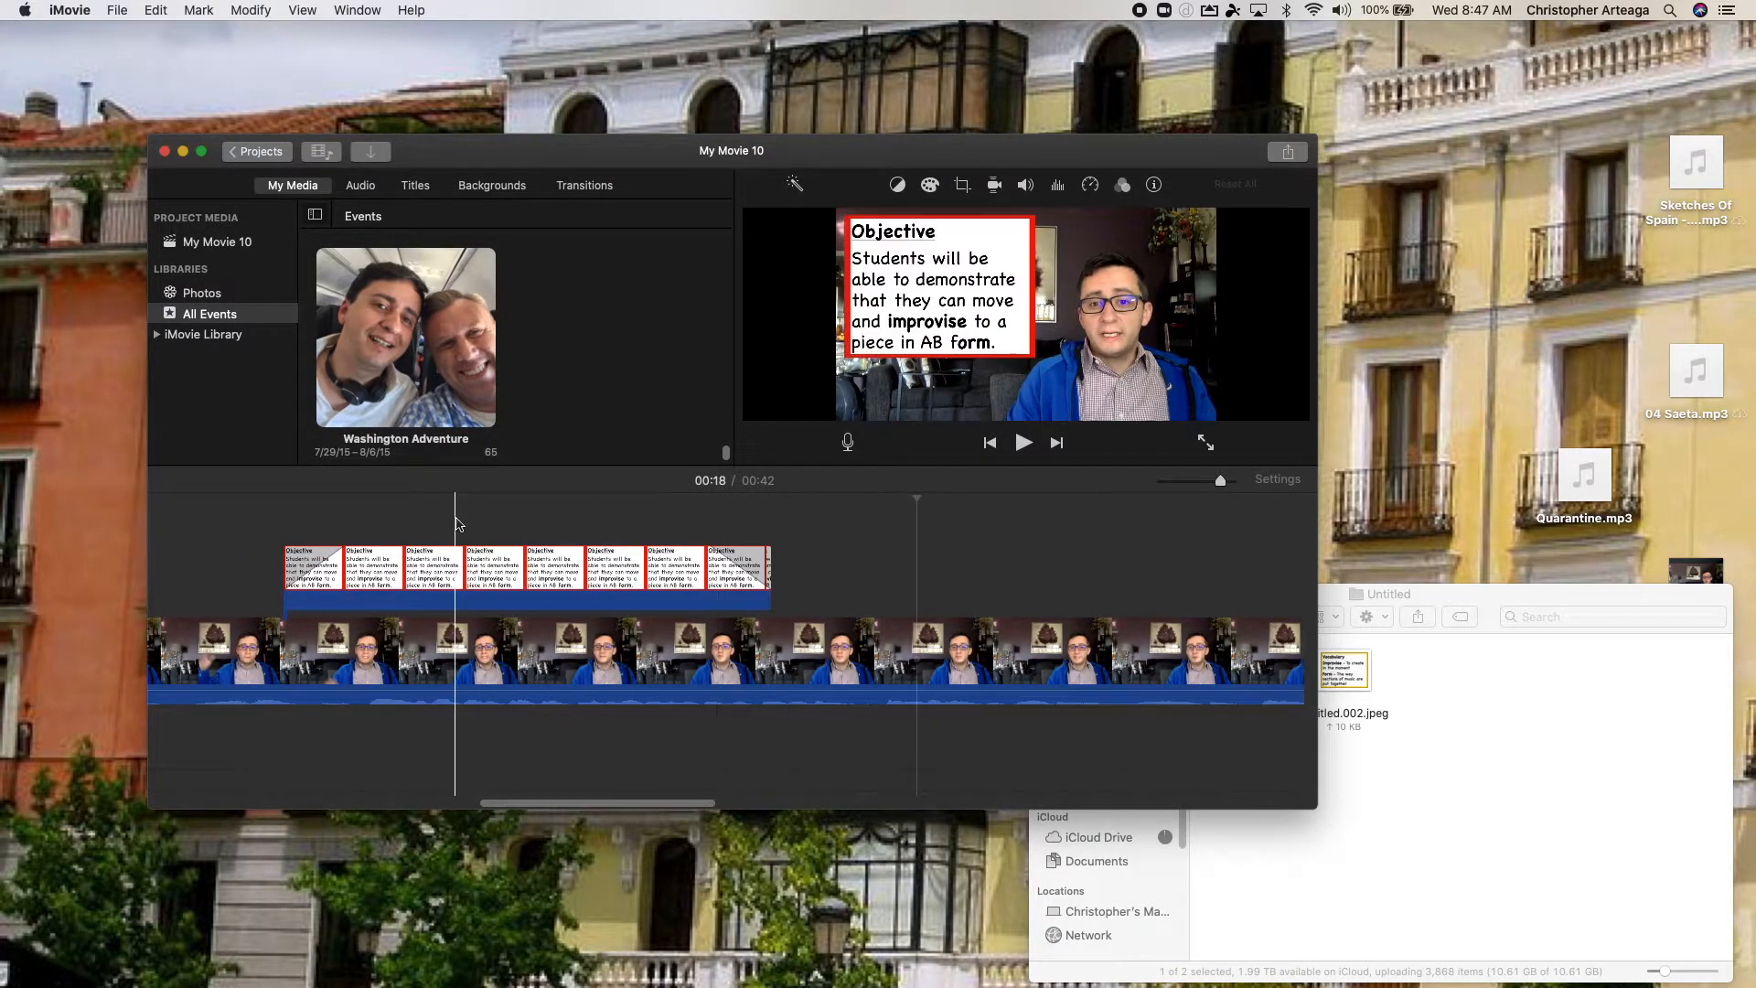
click(249, 534)
key(space)
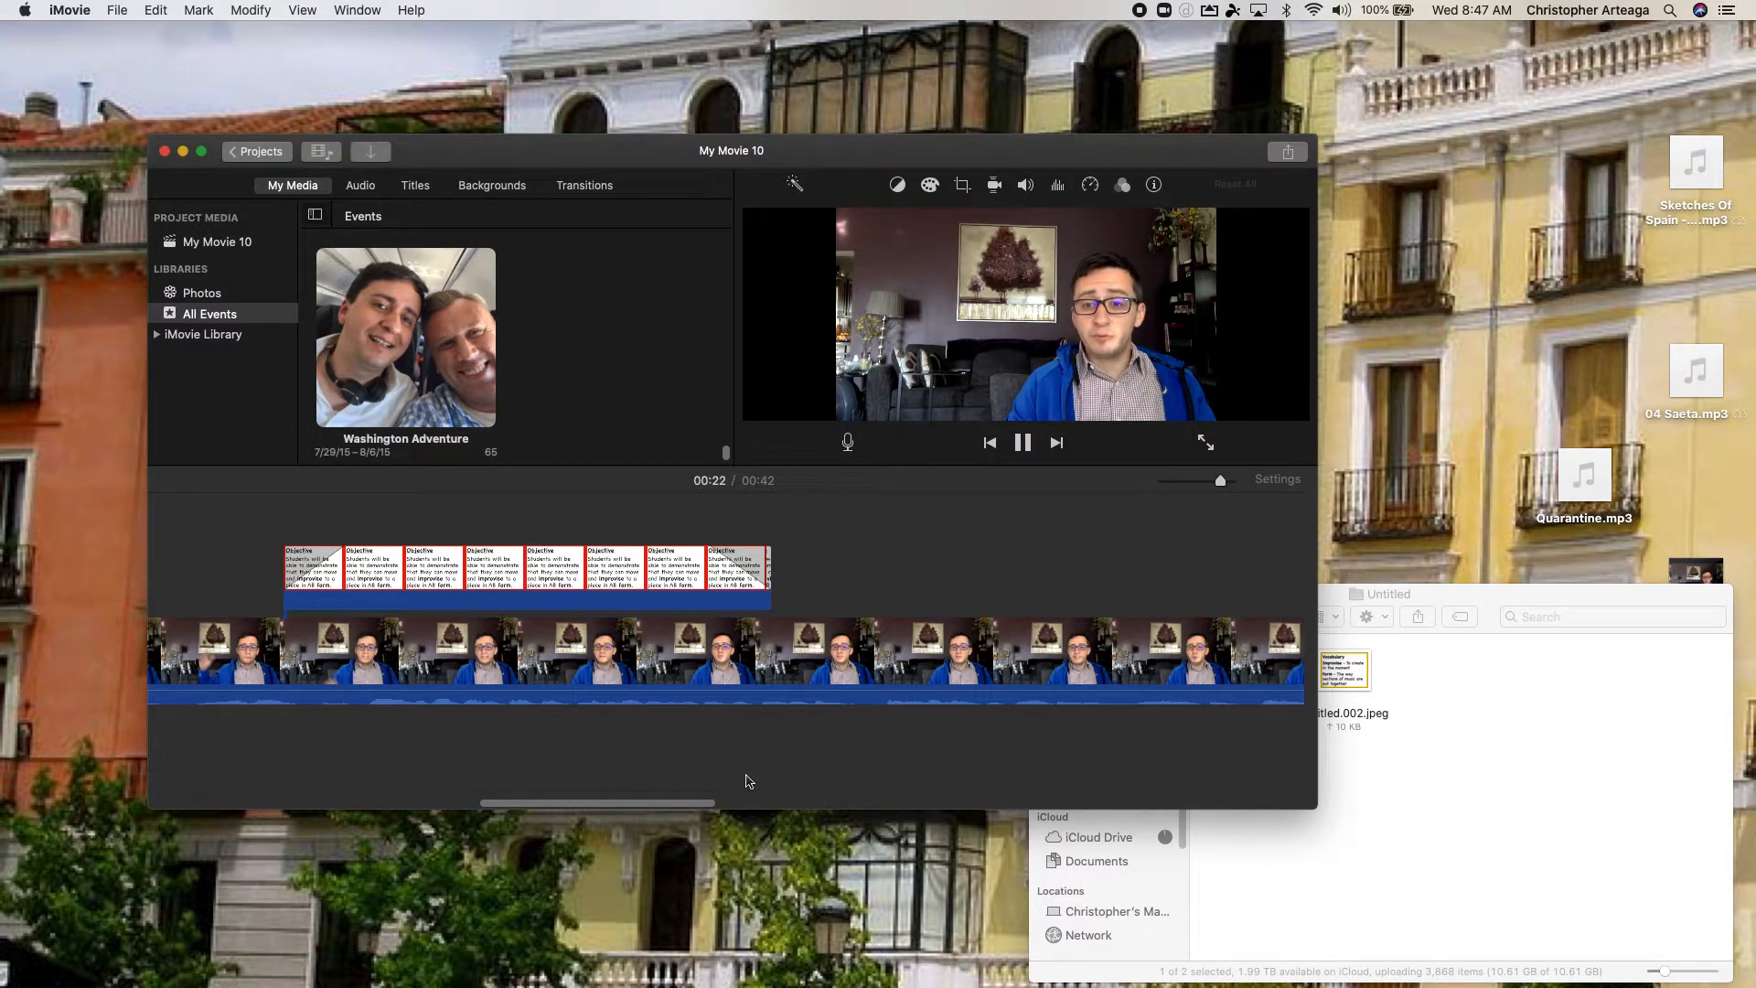
scroll(719, 792, right, 5)
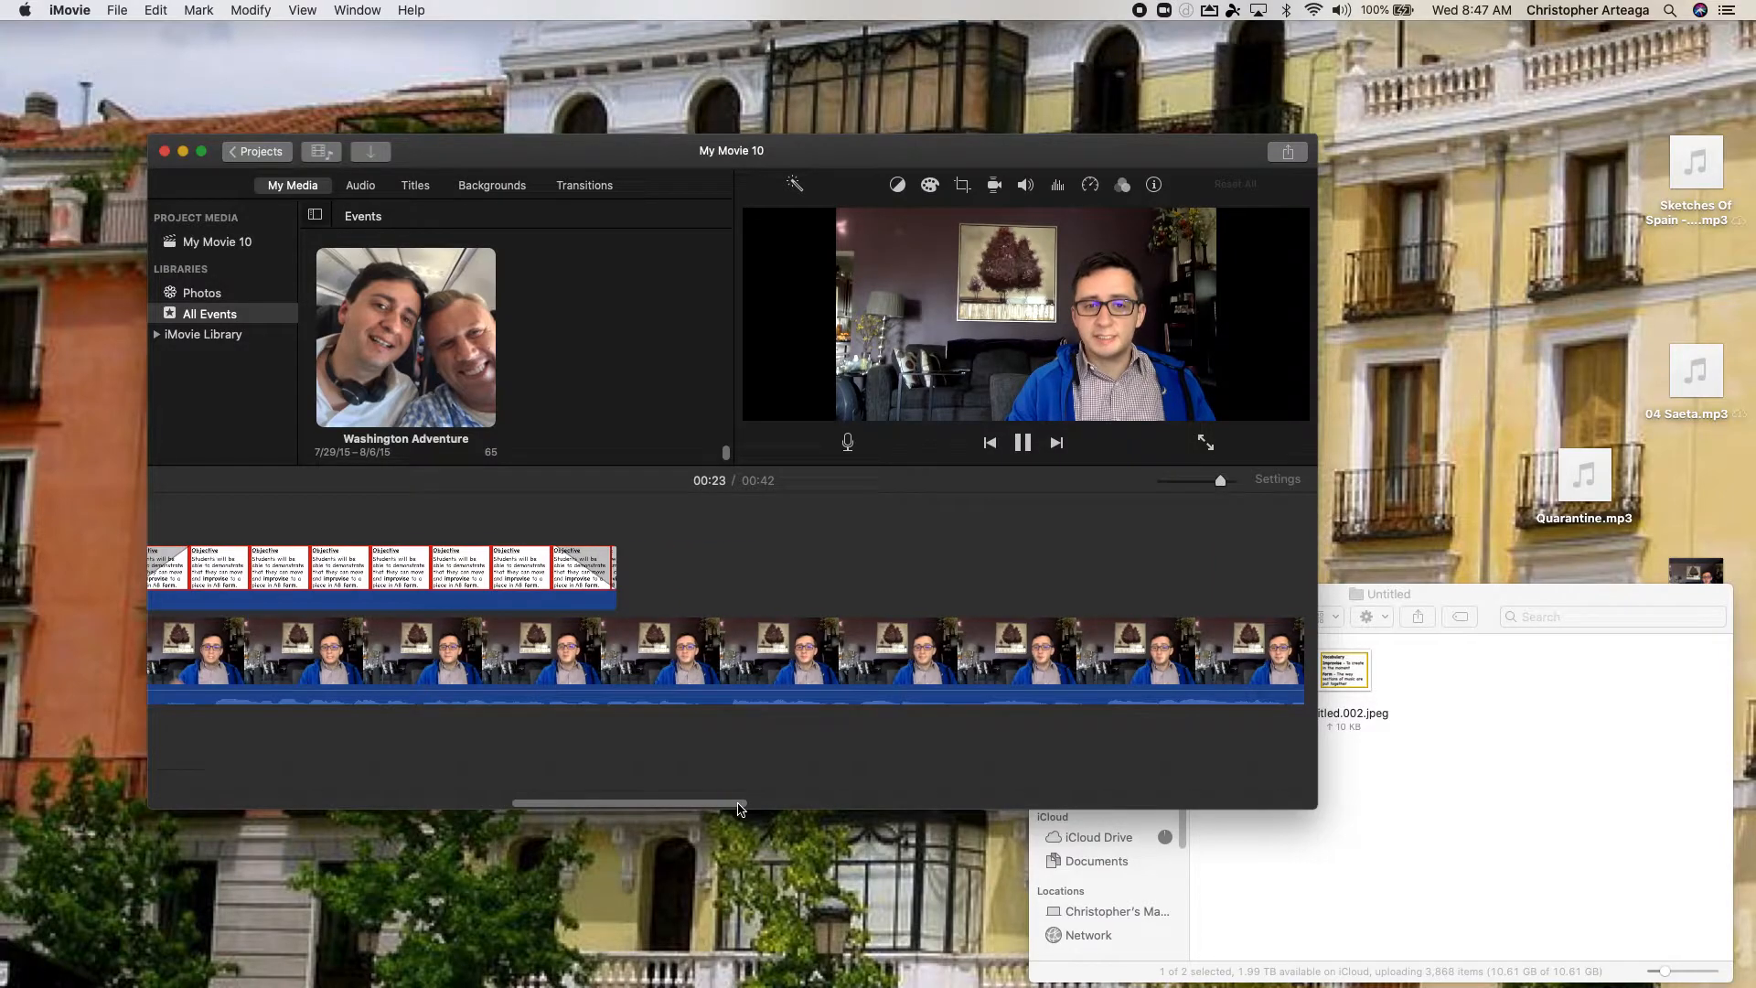
key(space)
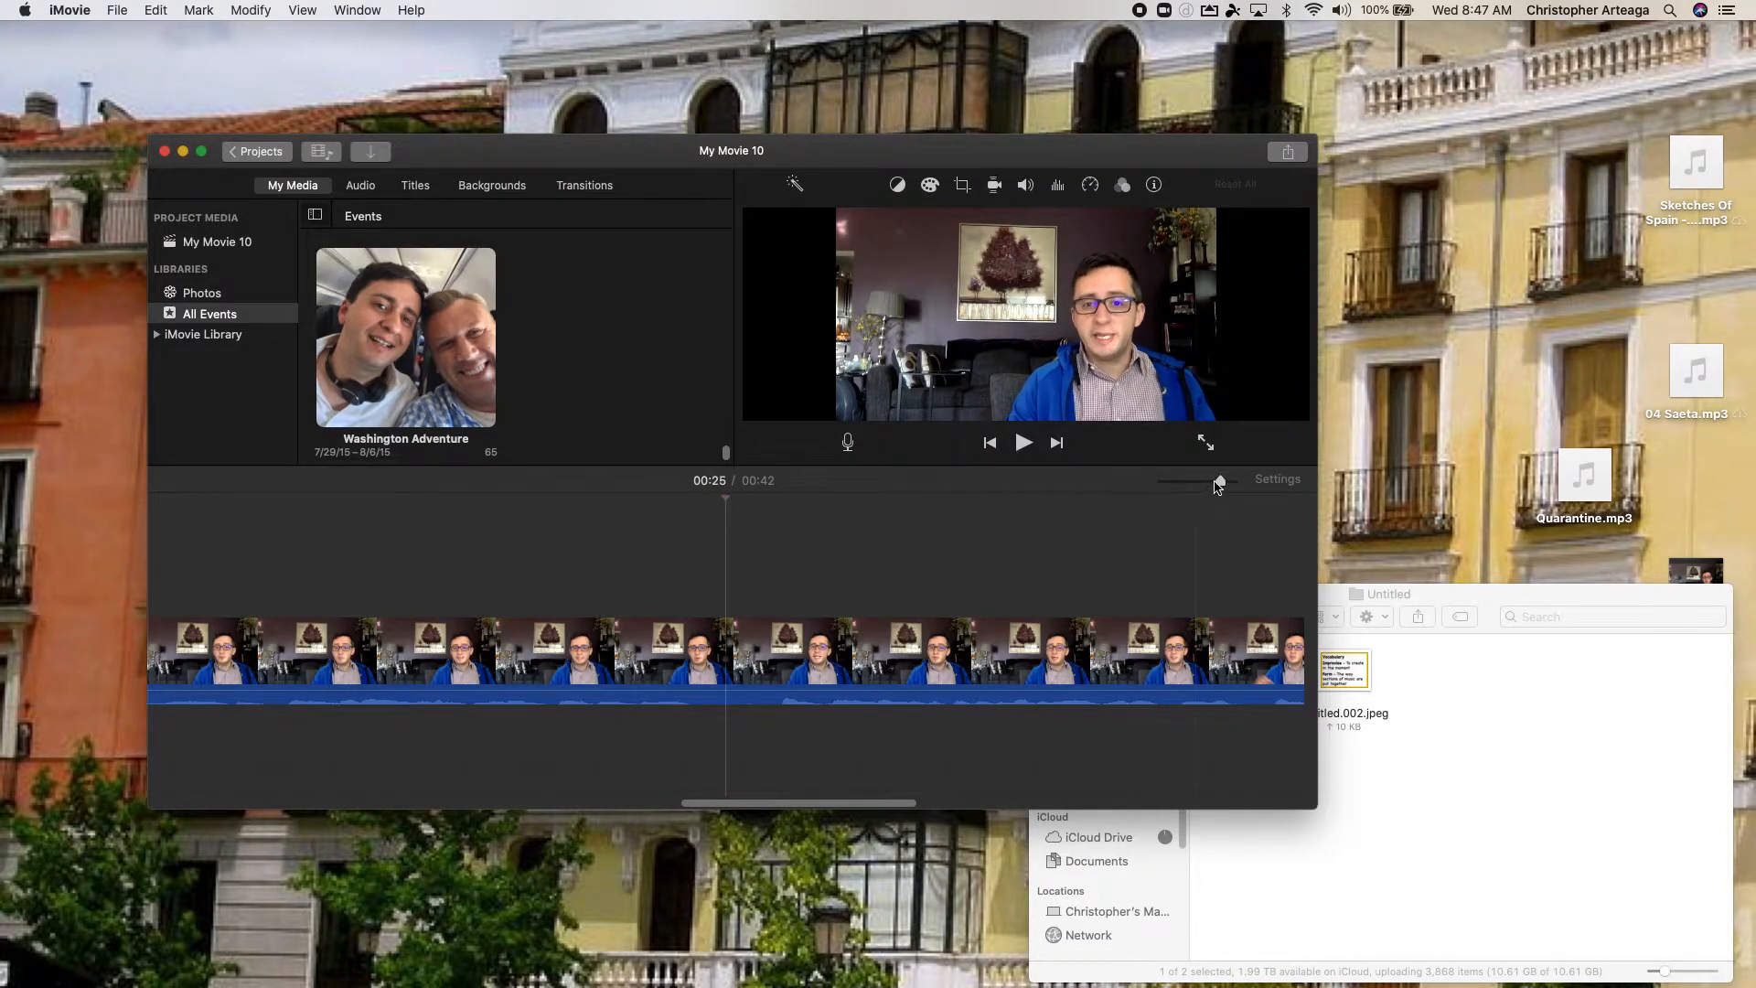
Extend the end of the Objective image to the playhead at about 25 seconds
drag(1219, 485, 1211, 487)
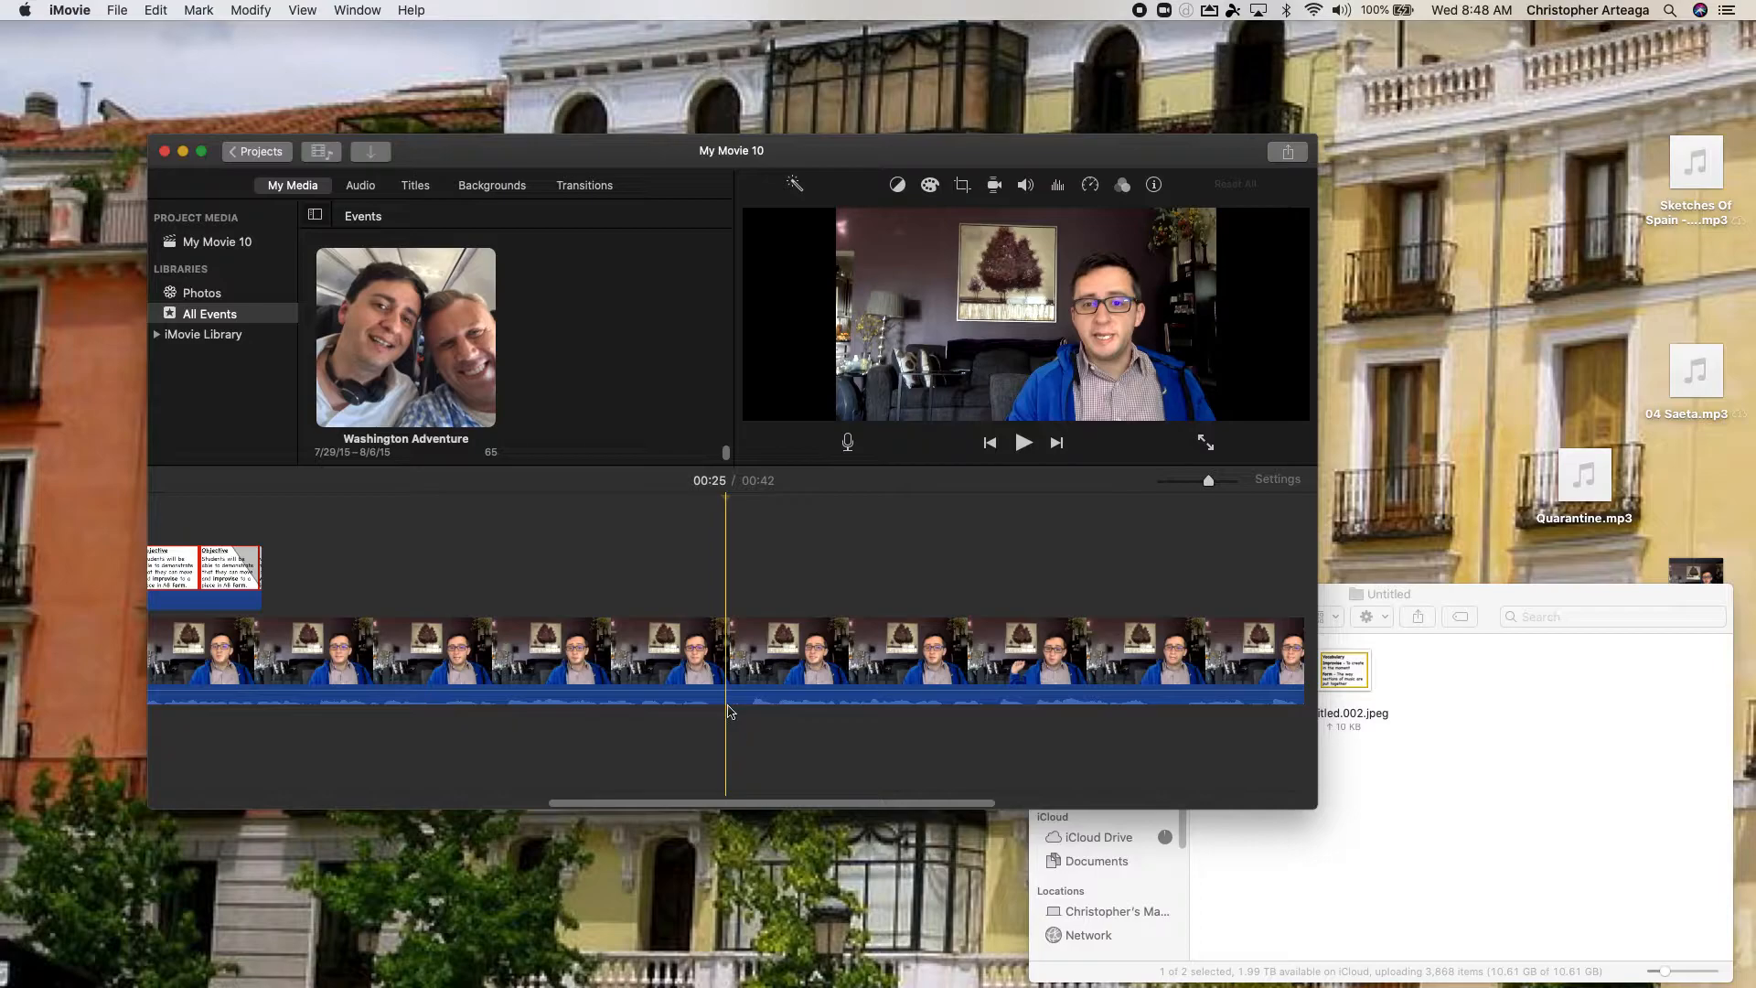
click(245, 573)
drag(259, 569, 727, 574)
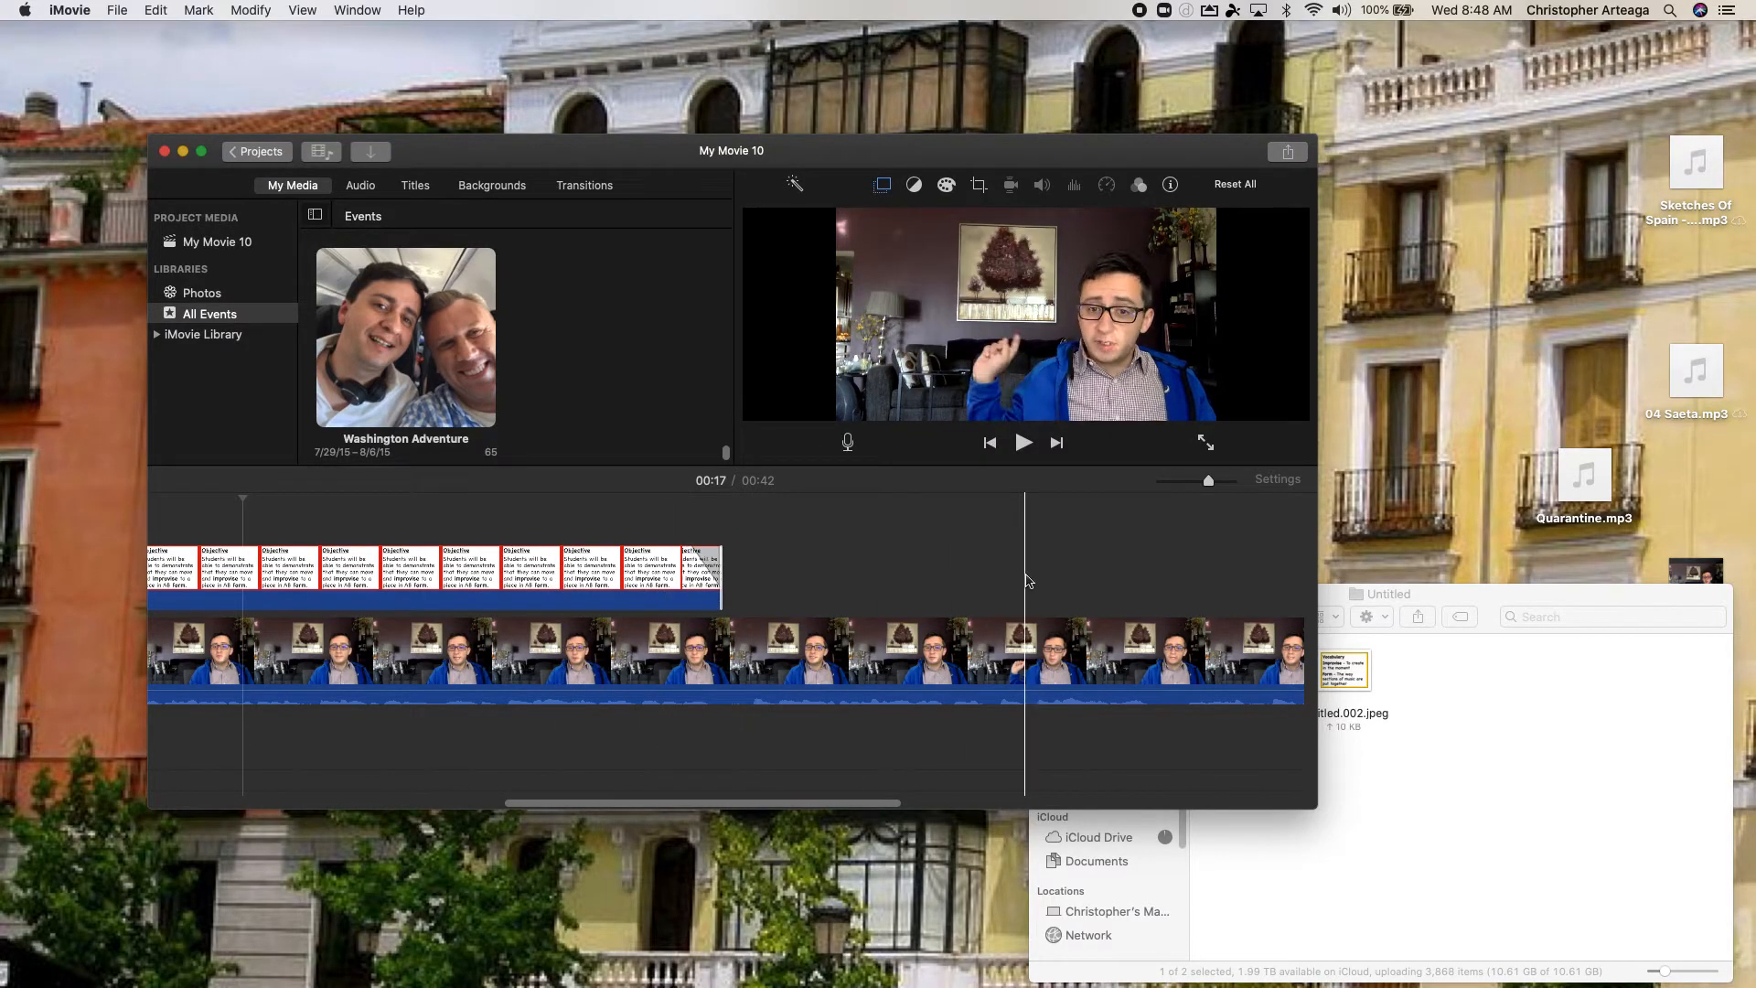
Play the movie from just before the lengthened Objective image to about 28 seconds, where the vocabulary part starts
drag(1205, 481, 1185, 482)
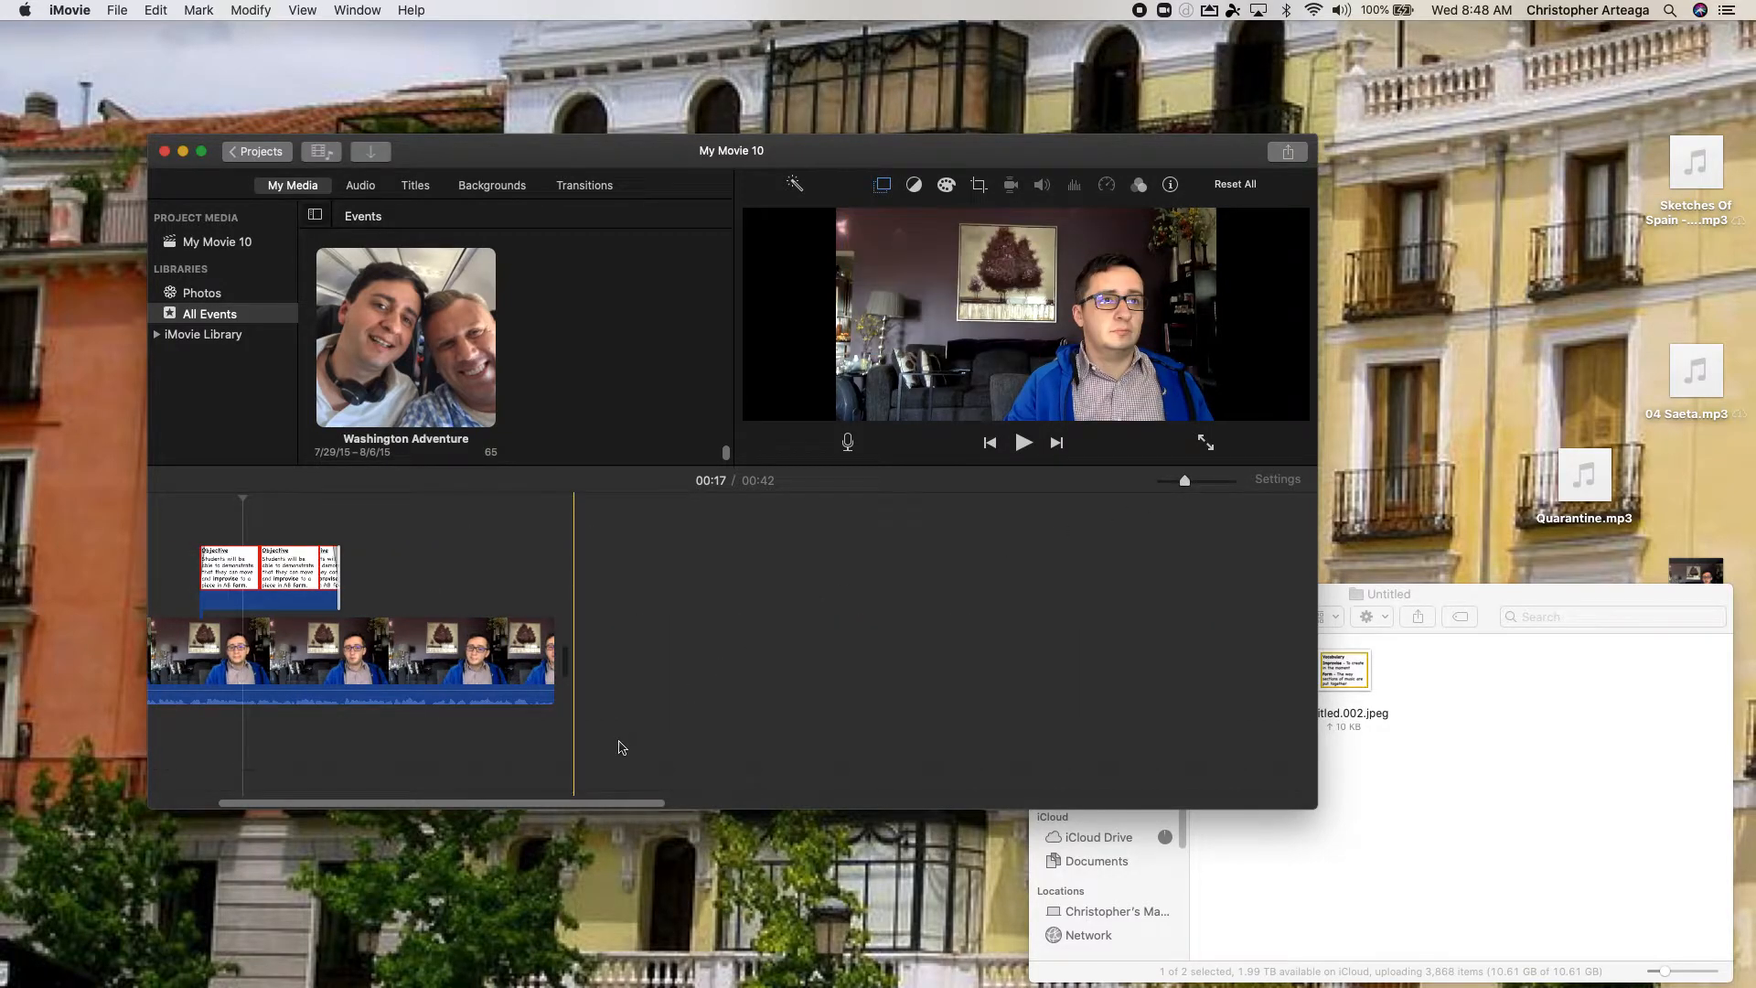
scroll(314, 773, left, 5)
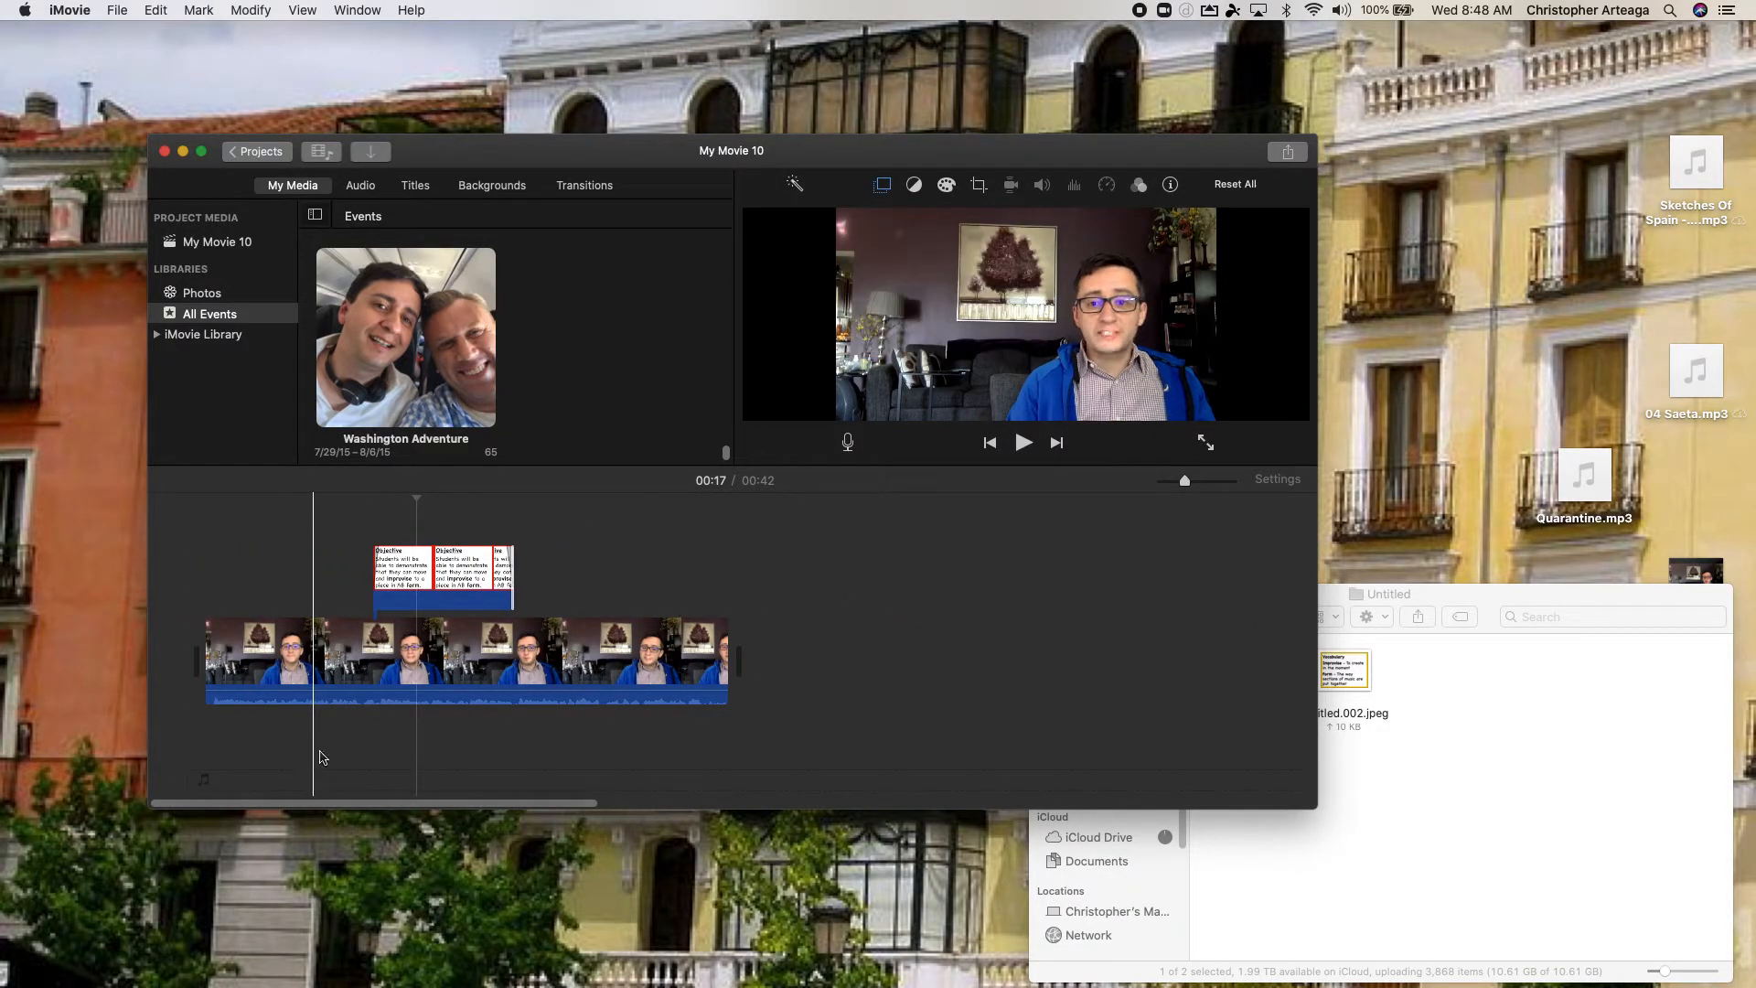
click(352, 596)
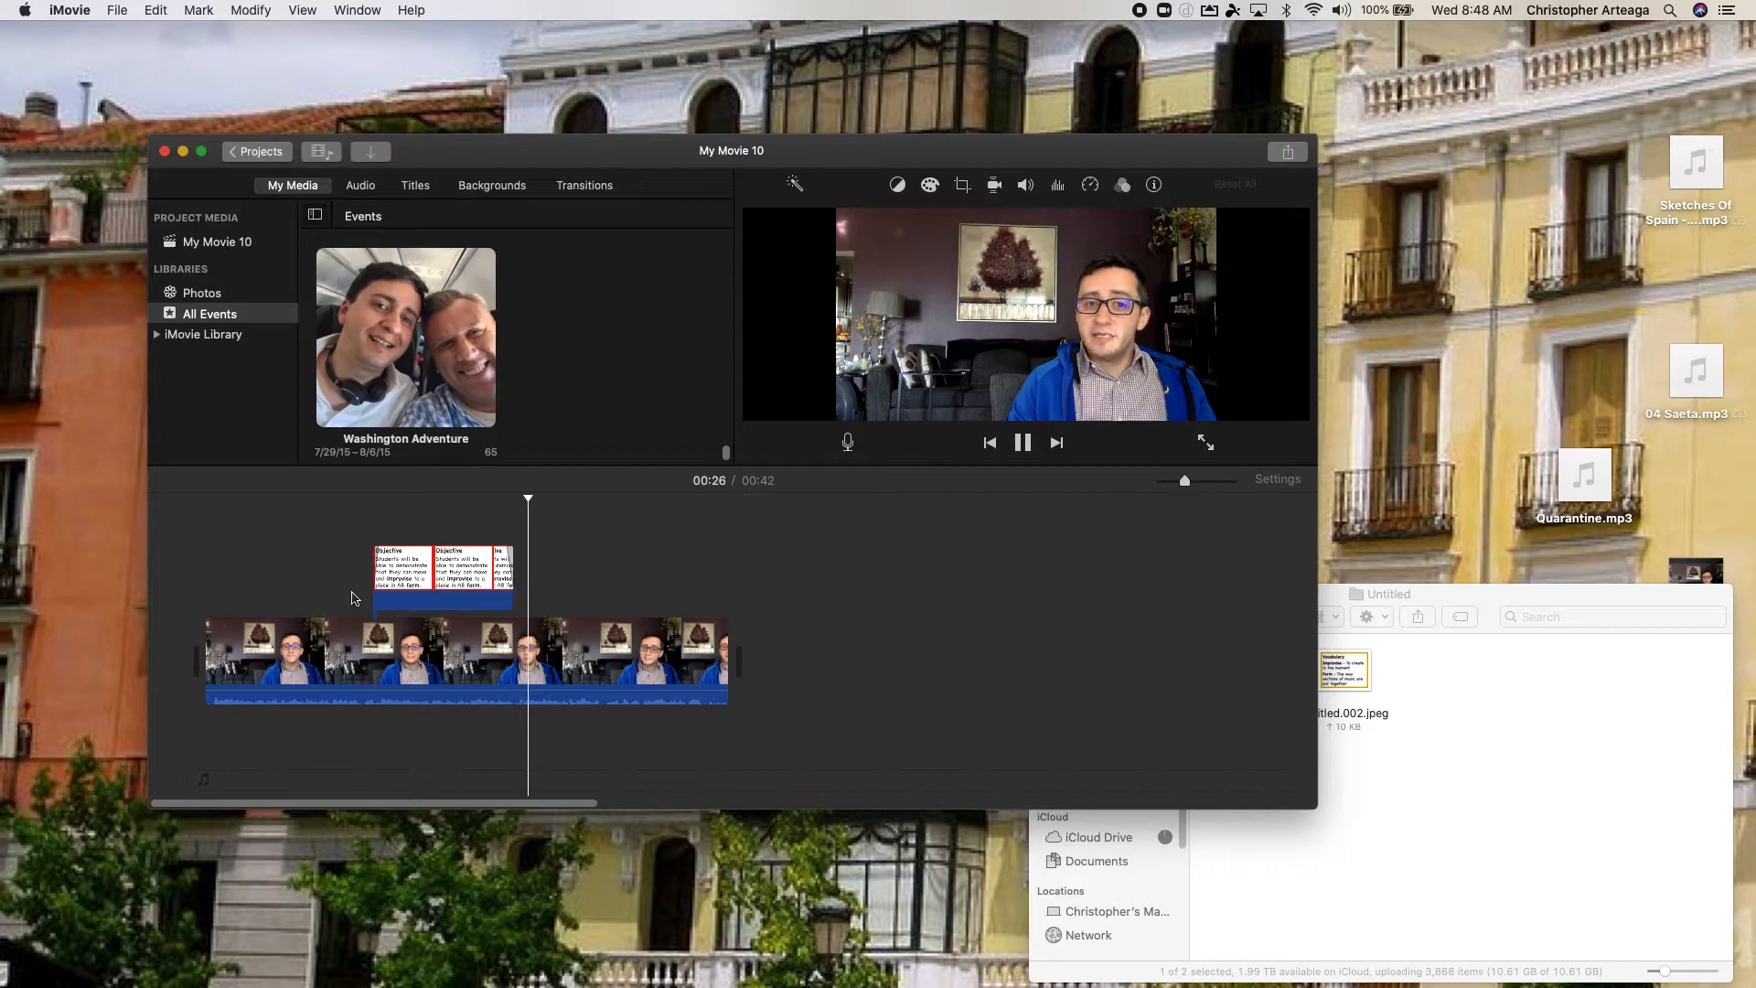
key(space)
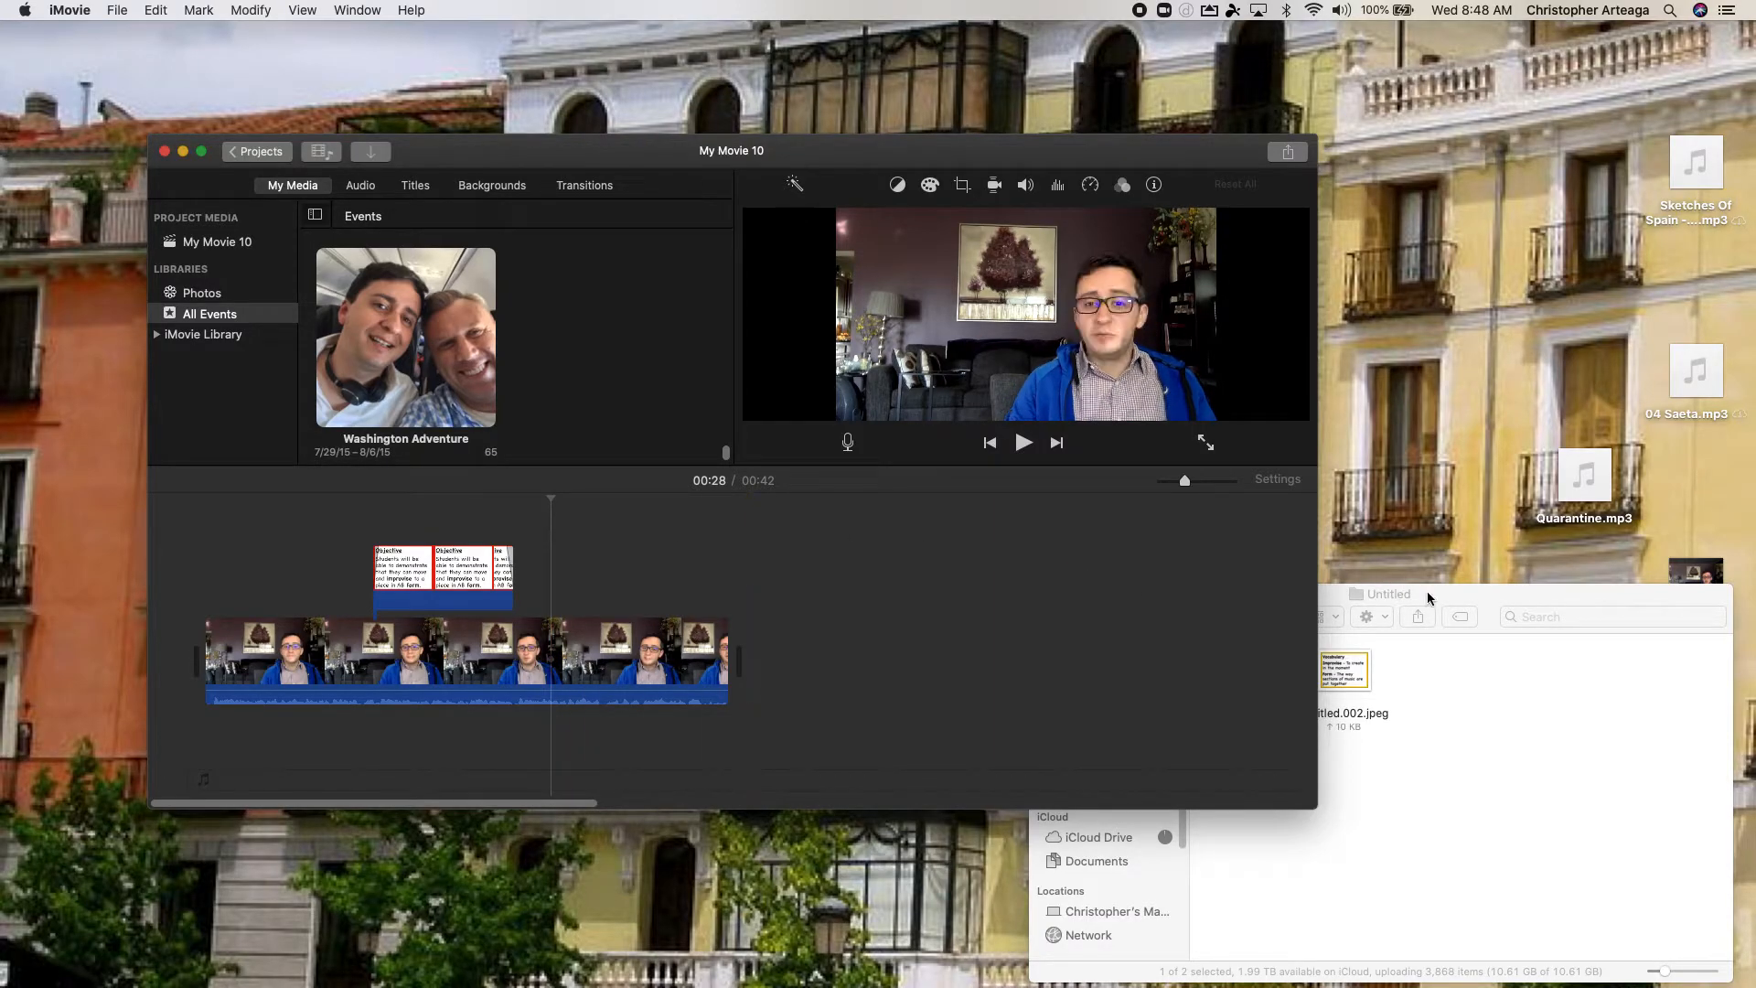
Add Untitled.002.jpeg from the Finder folder above the intro clip at 28 seconds and set its crop style to Fit
click(1465, 602)
drag(1343, 673, 550, 584)
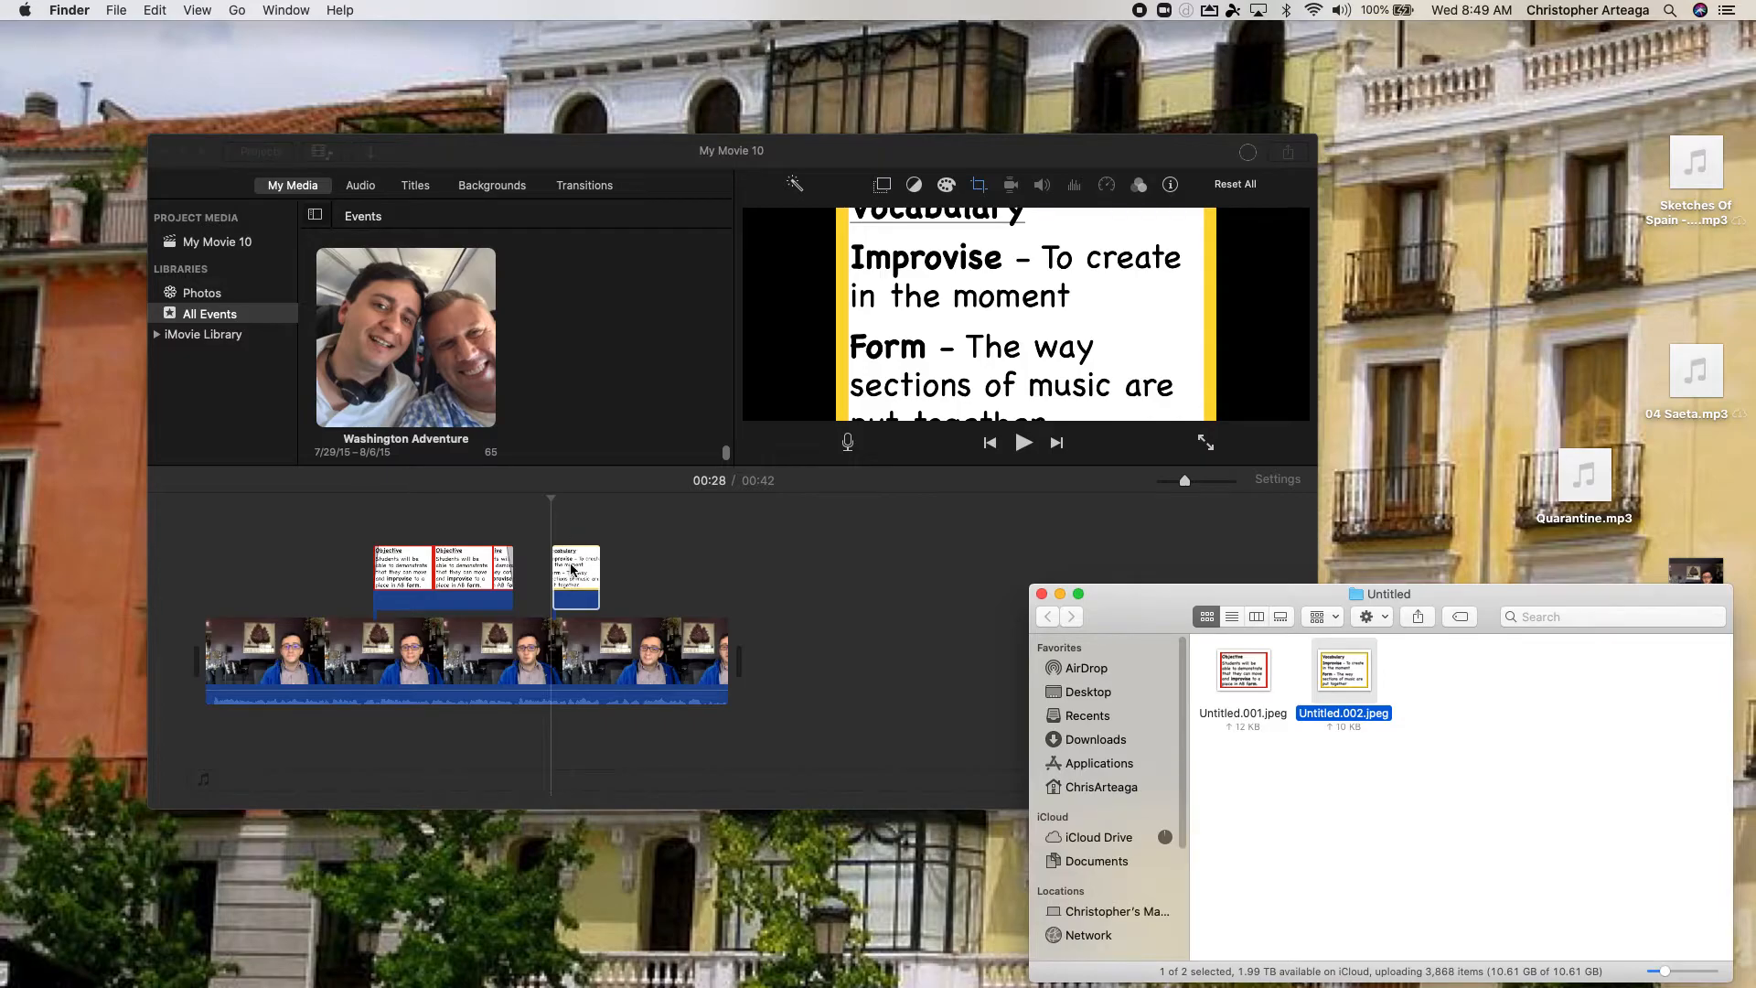
click(571, 569)
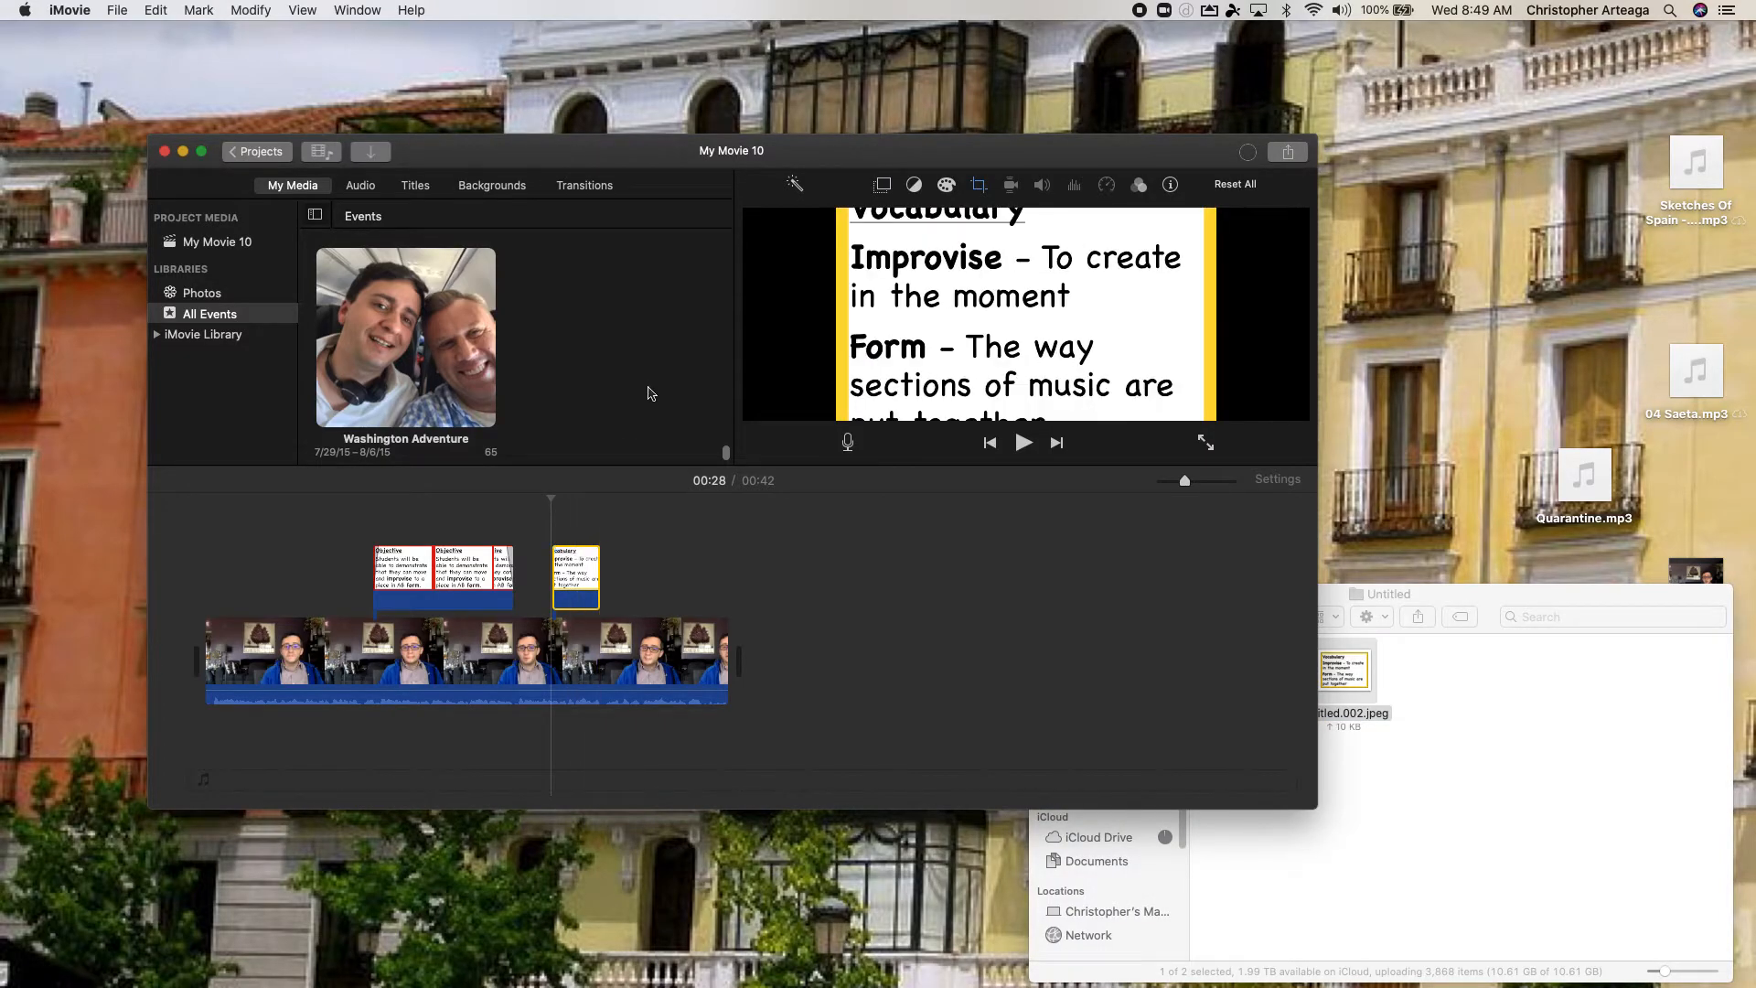
click(980, 186)
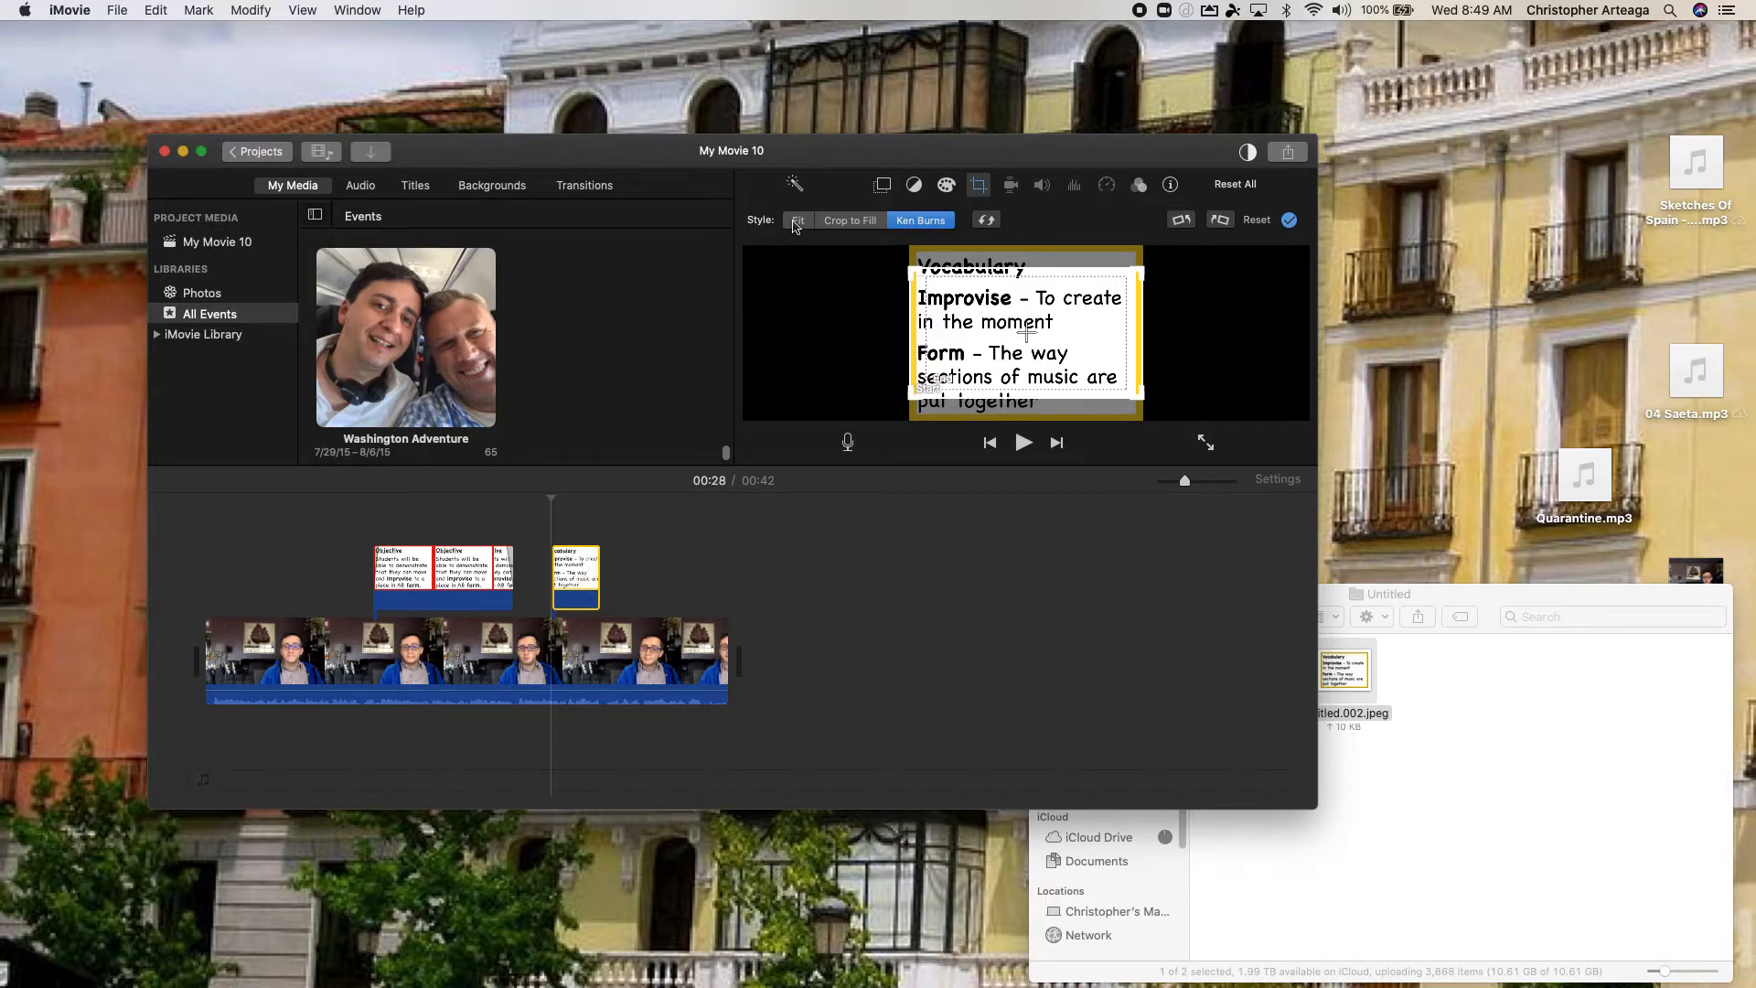
click(796, 222)
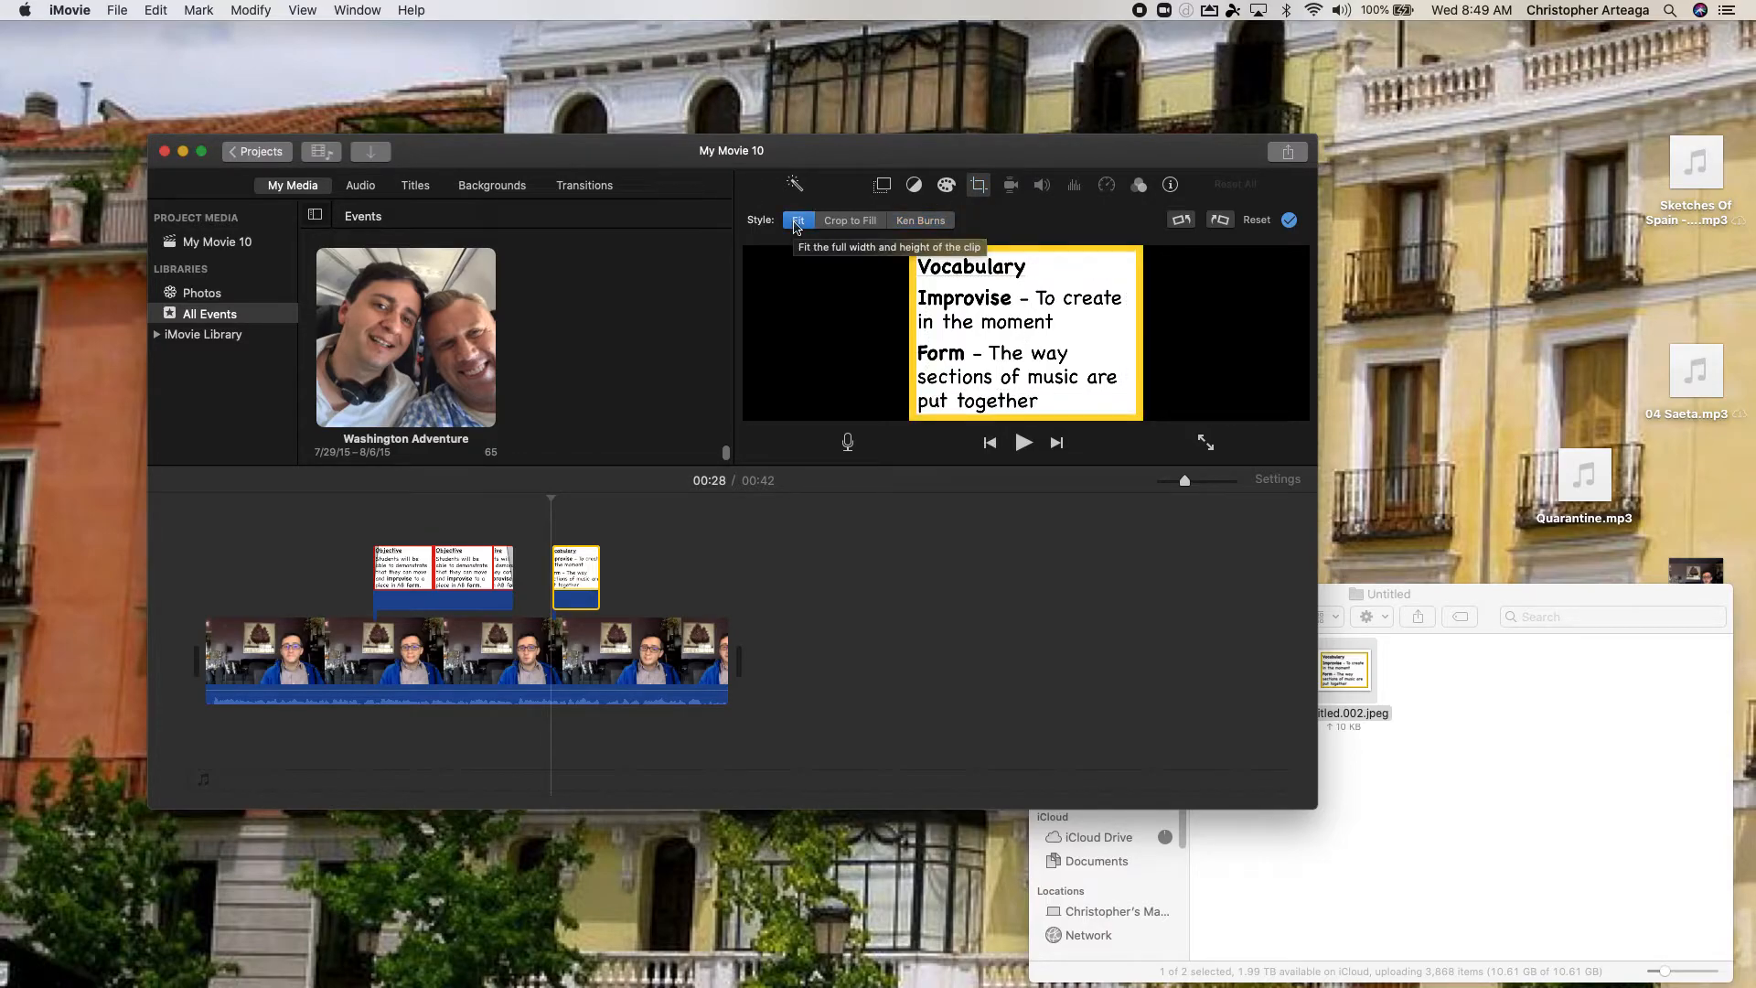
Change the Vocabulary image's overlay to Picture in Picture and enlarge it in the video frame's upper-left area, beside the presenter
click(884, 186)
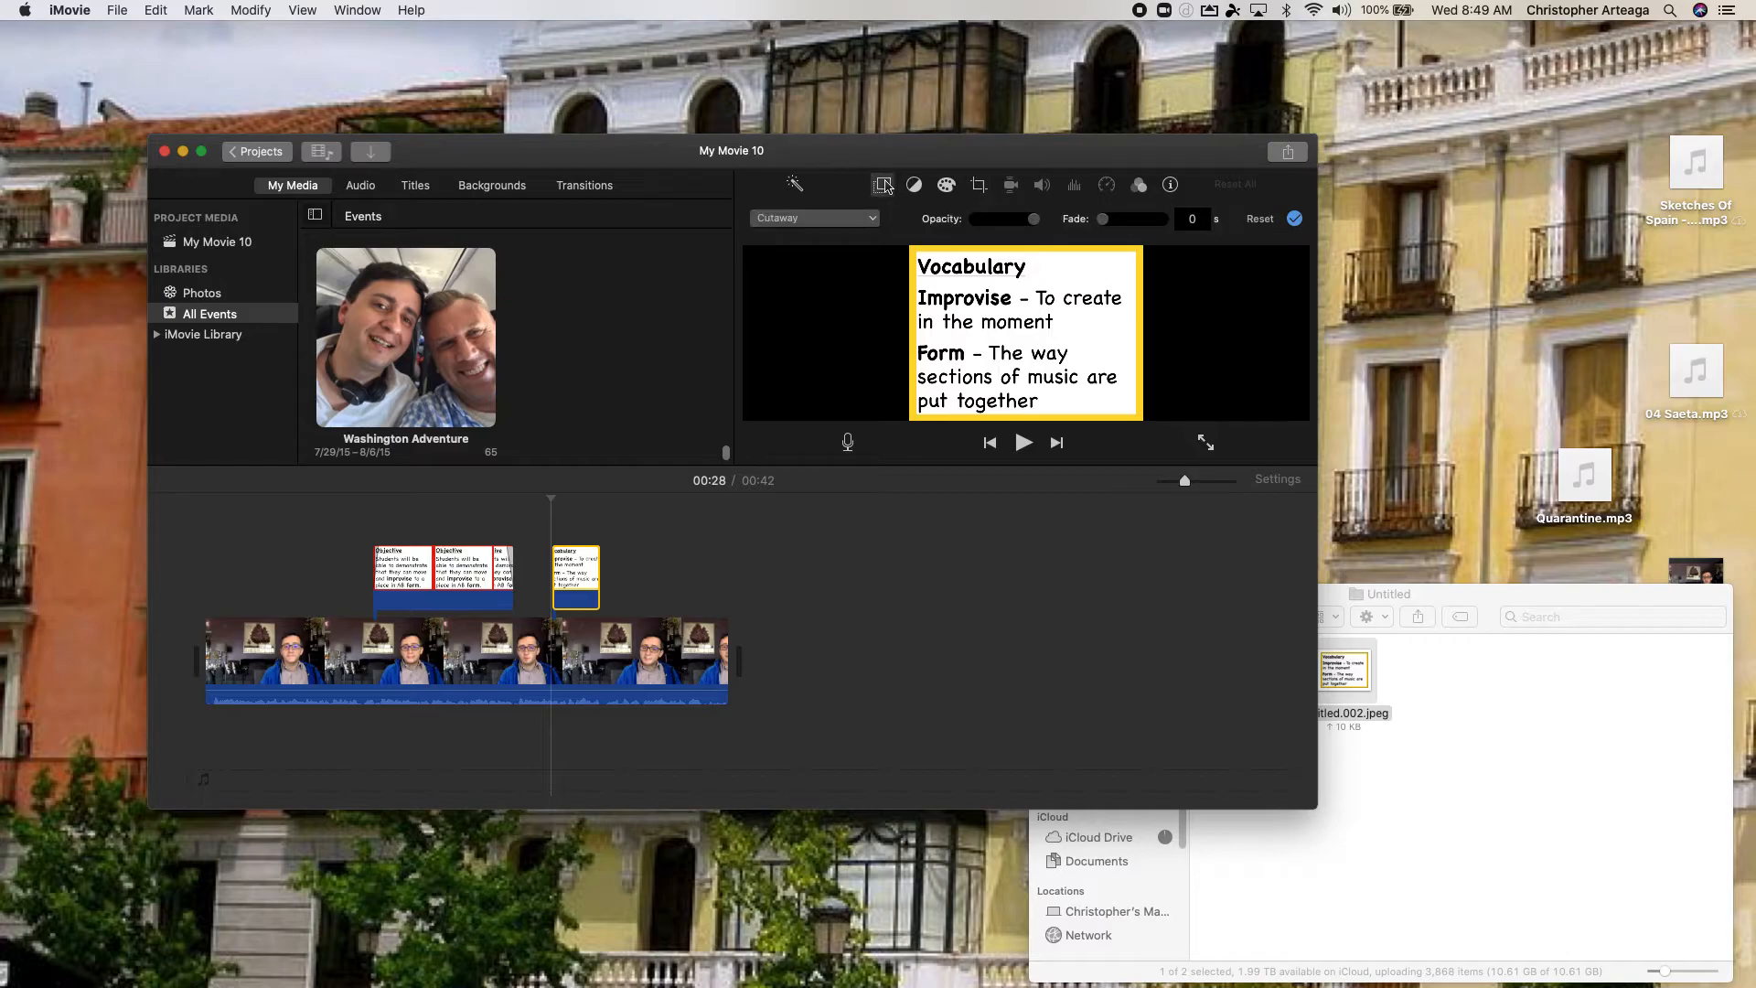
click(871, 223)
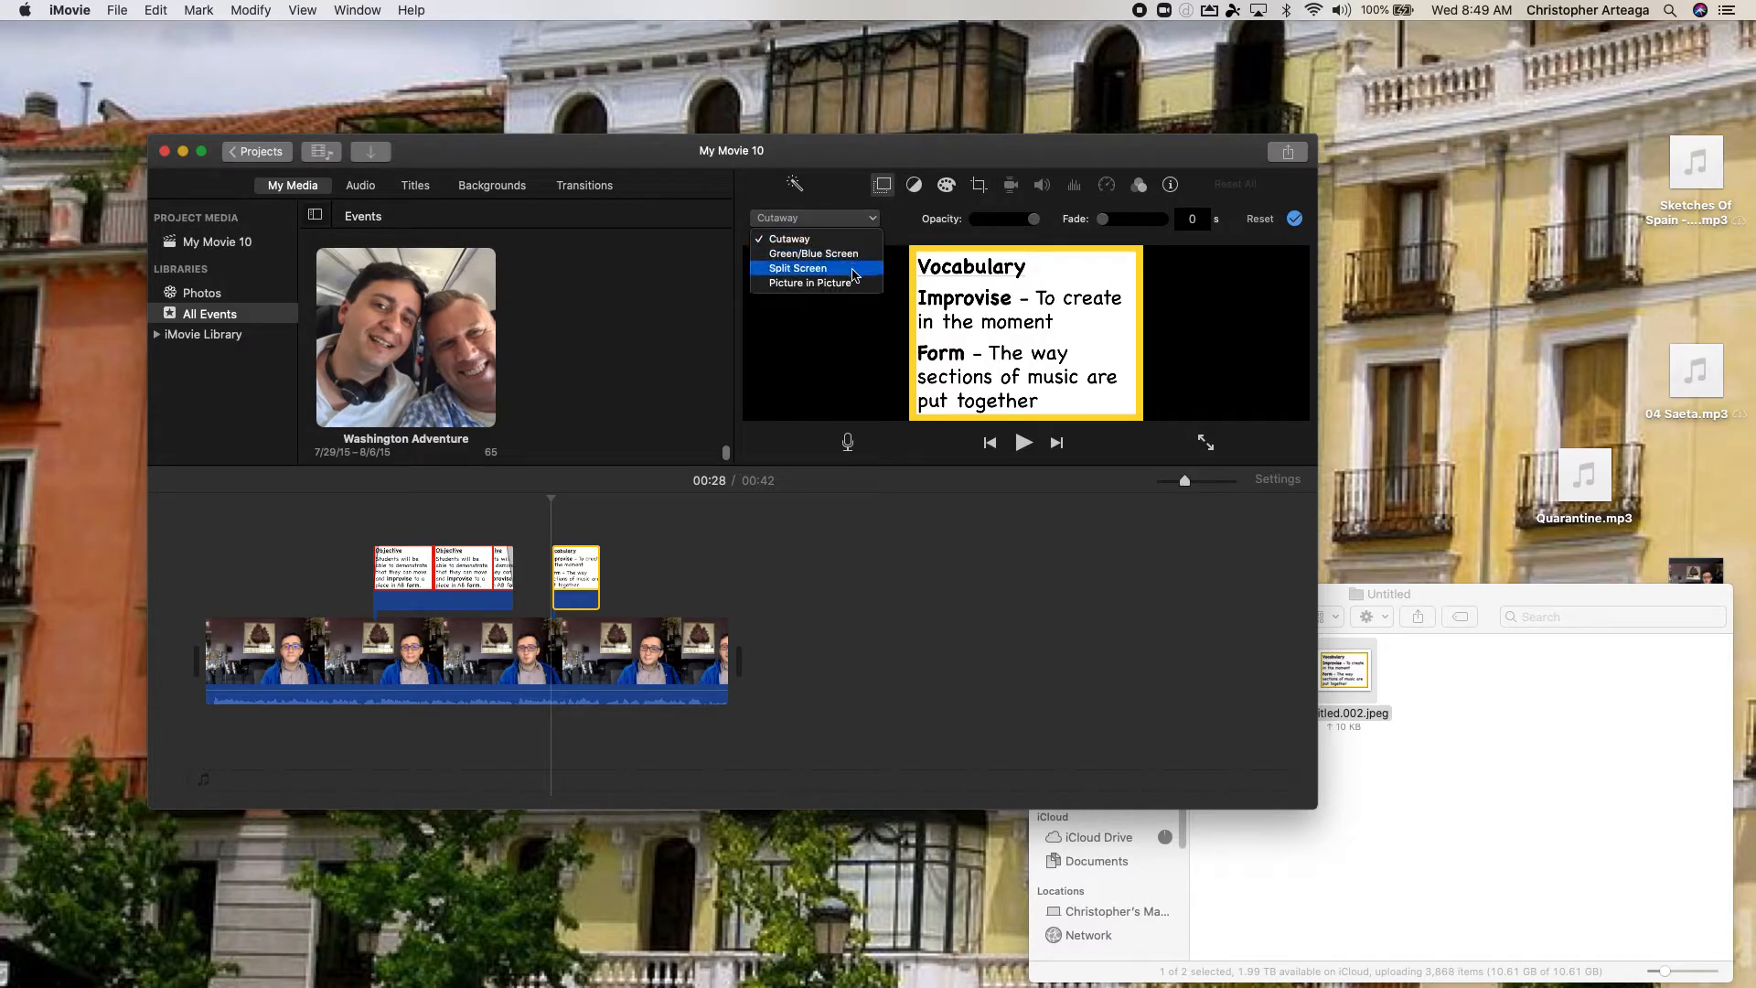
click(851, 286)
drag(1088, 290, 1040, 299)
click(576, 565)
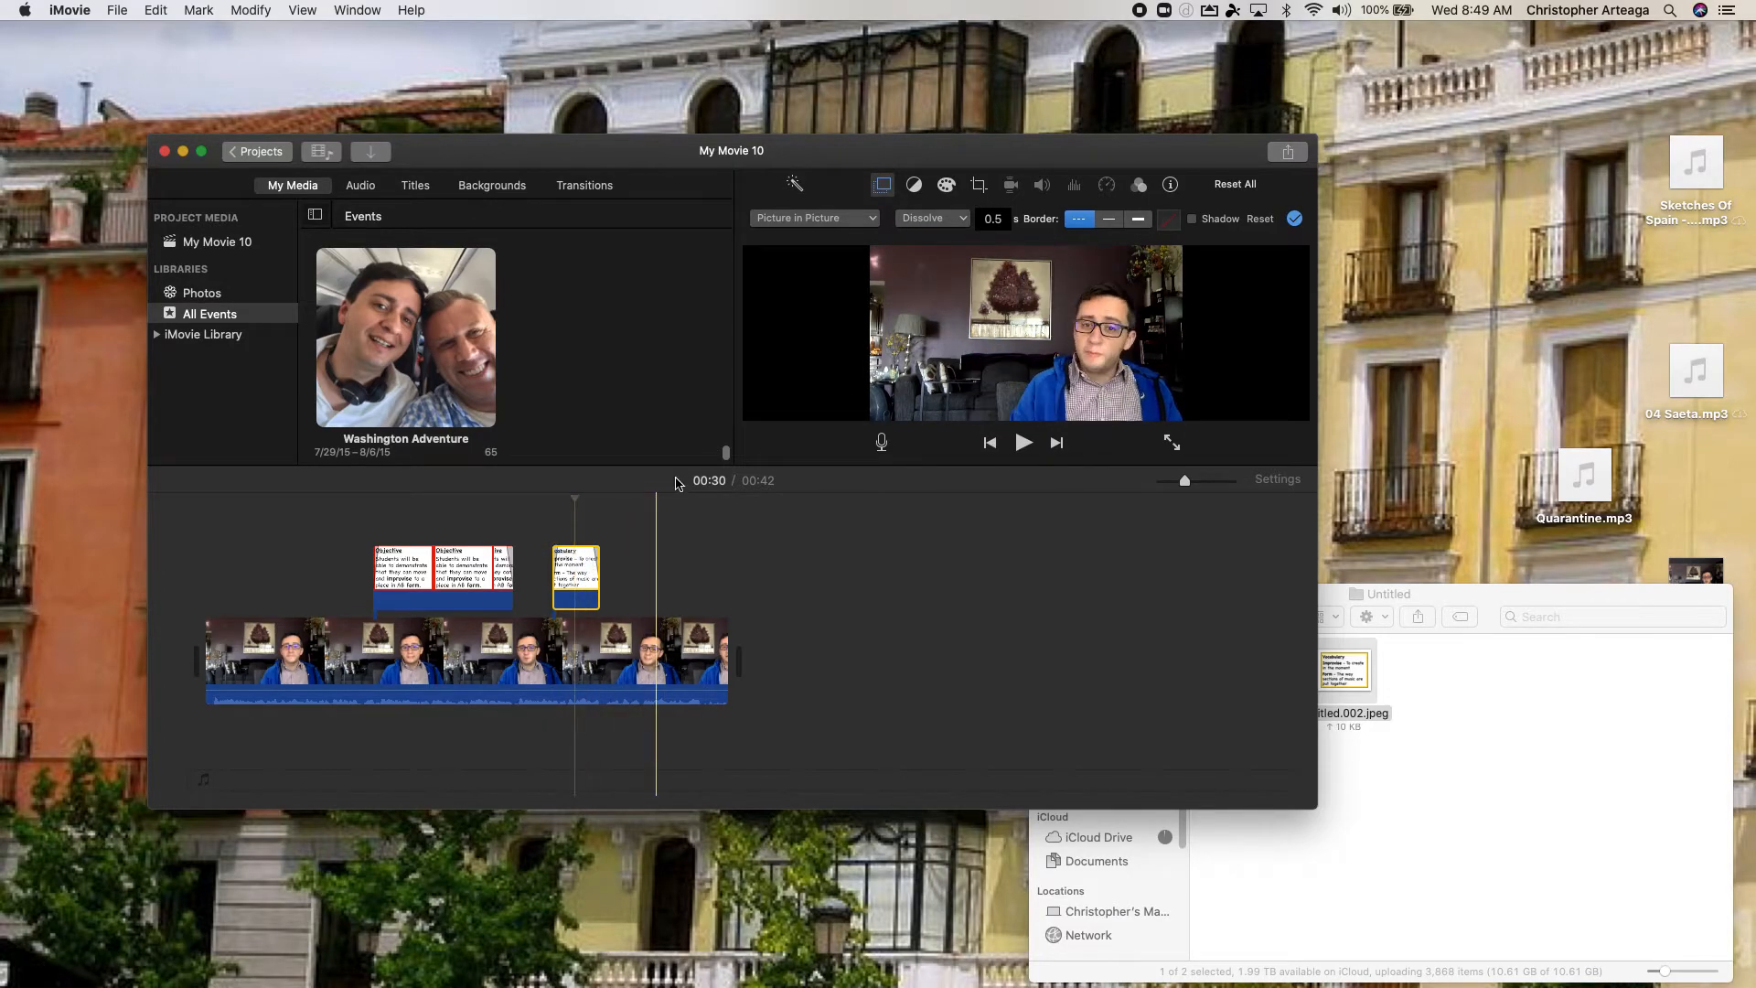
mouse_move(1069, 299)
mouse_down()
mouse_move(924, 275)
mouse_move(1014, 359)
mouse_up()
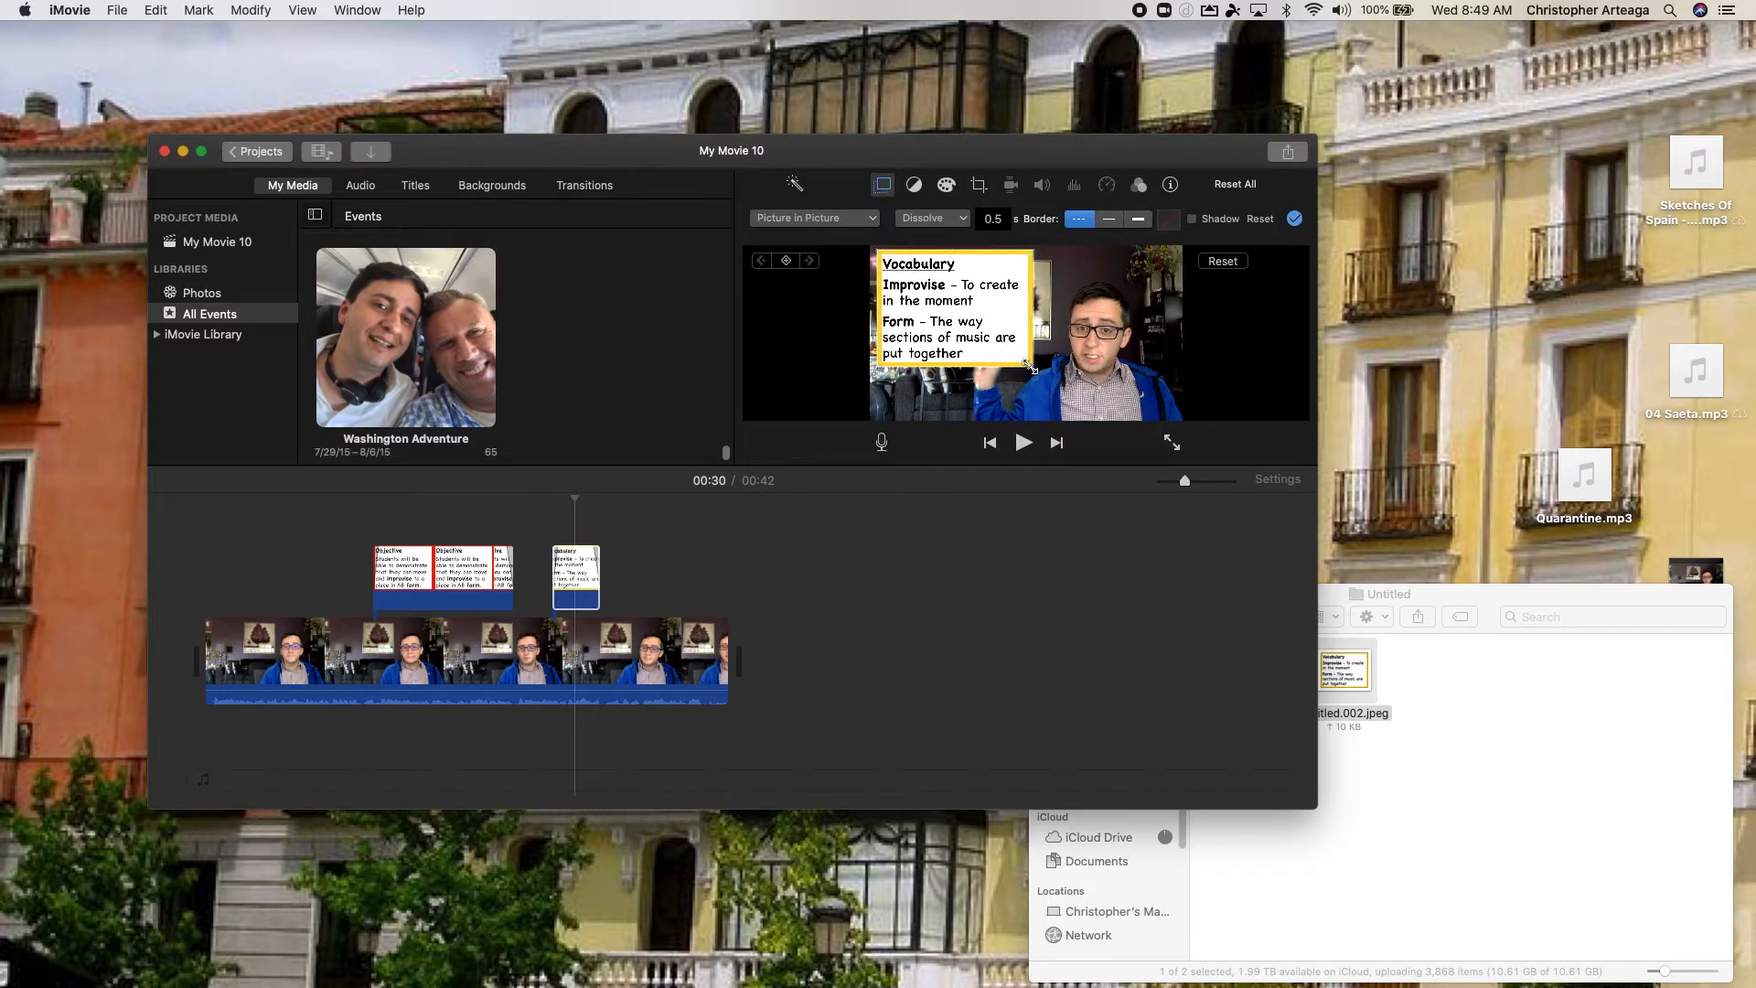
Play through the vocabulary explanation and extend the end of the Vocabulary image to about 39 seconds
click(540, 574)
key(space)
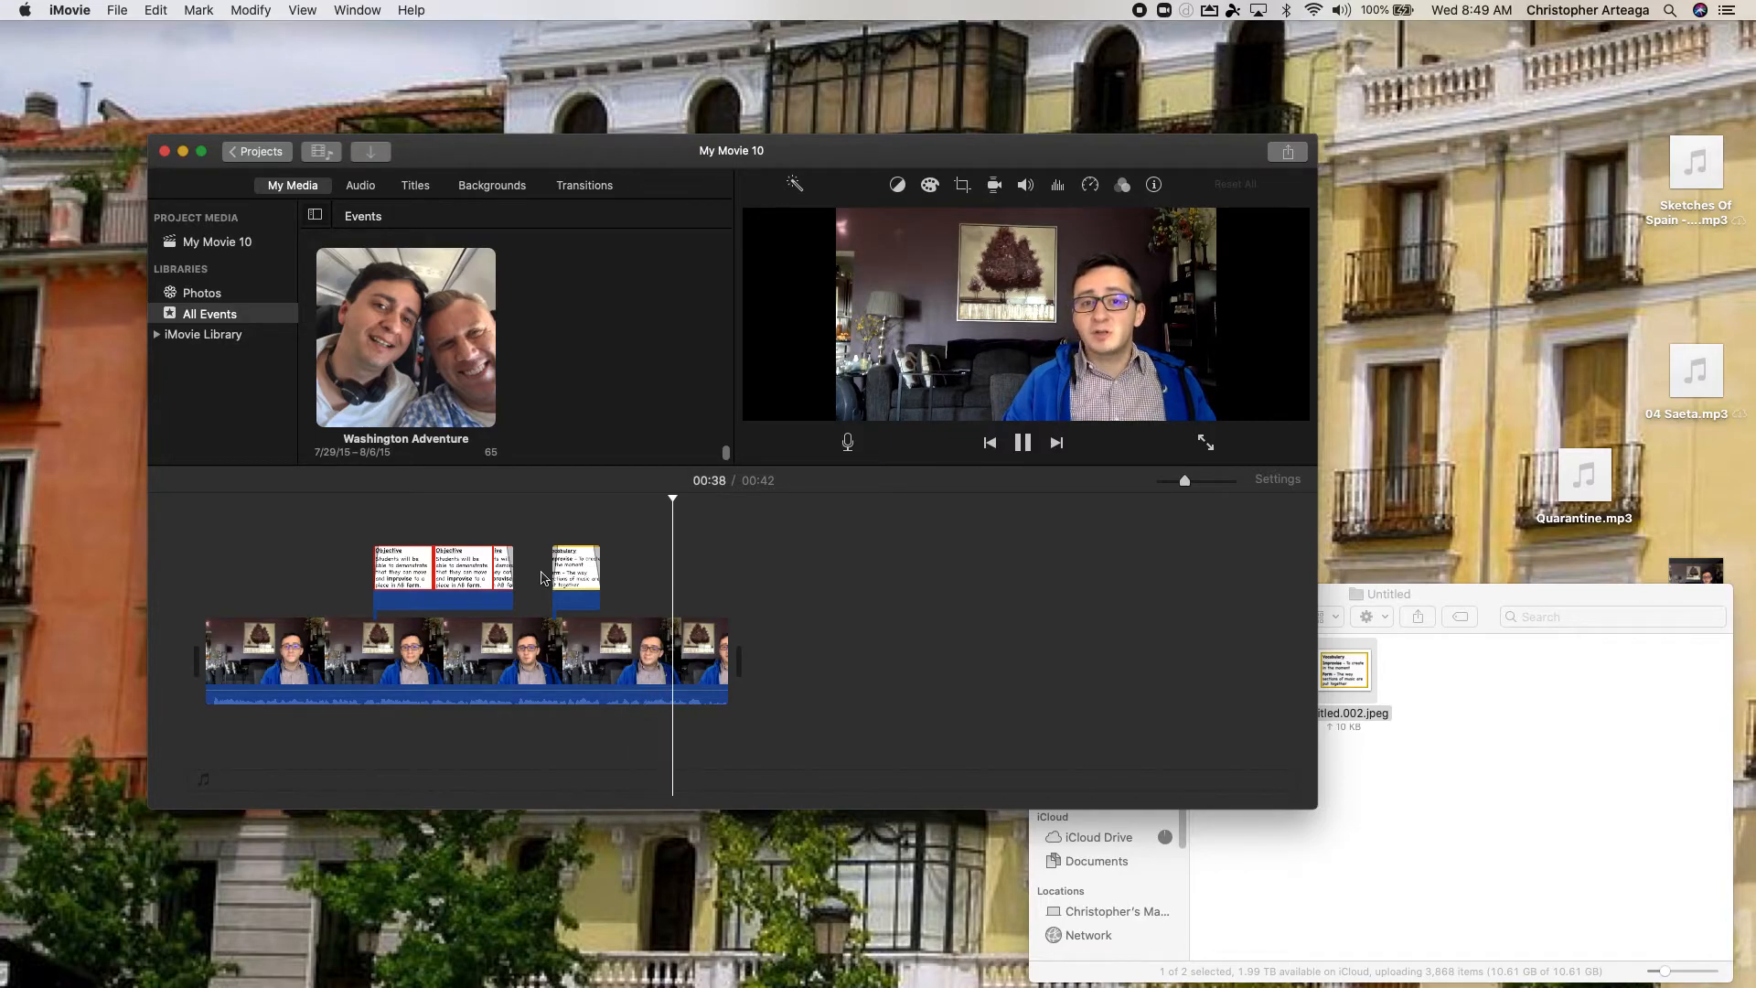
key(space)
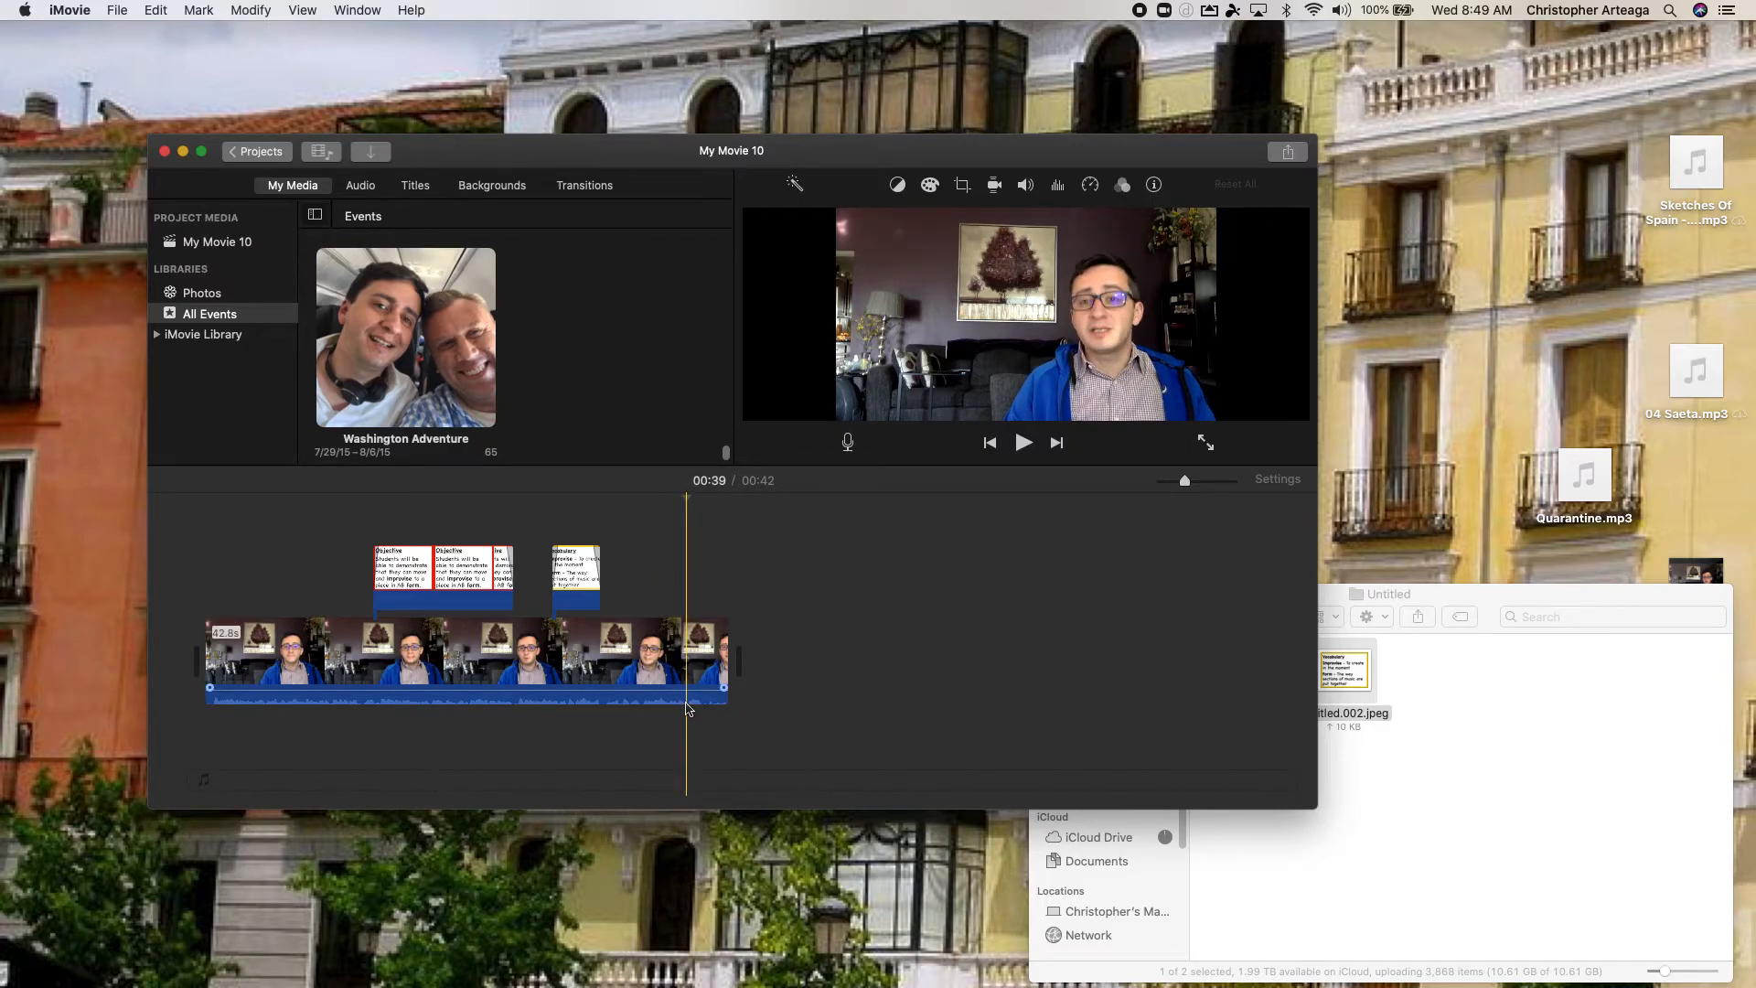
click(584, 575)
drag(594, 574, 684, 606)
Play the movie from just before the Vocabulary image to about 41 seconds to check the lengthened overlay
click(541, 590)
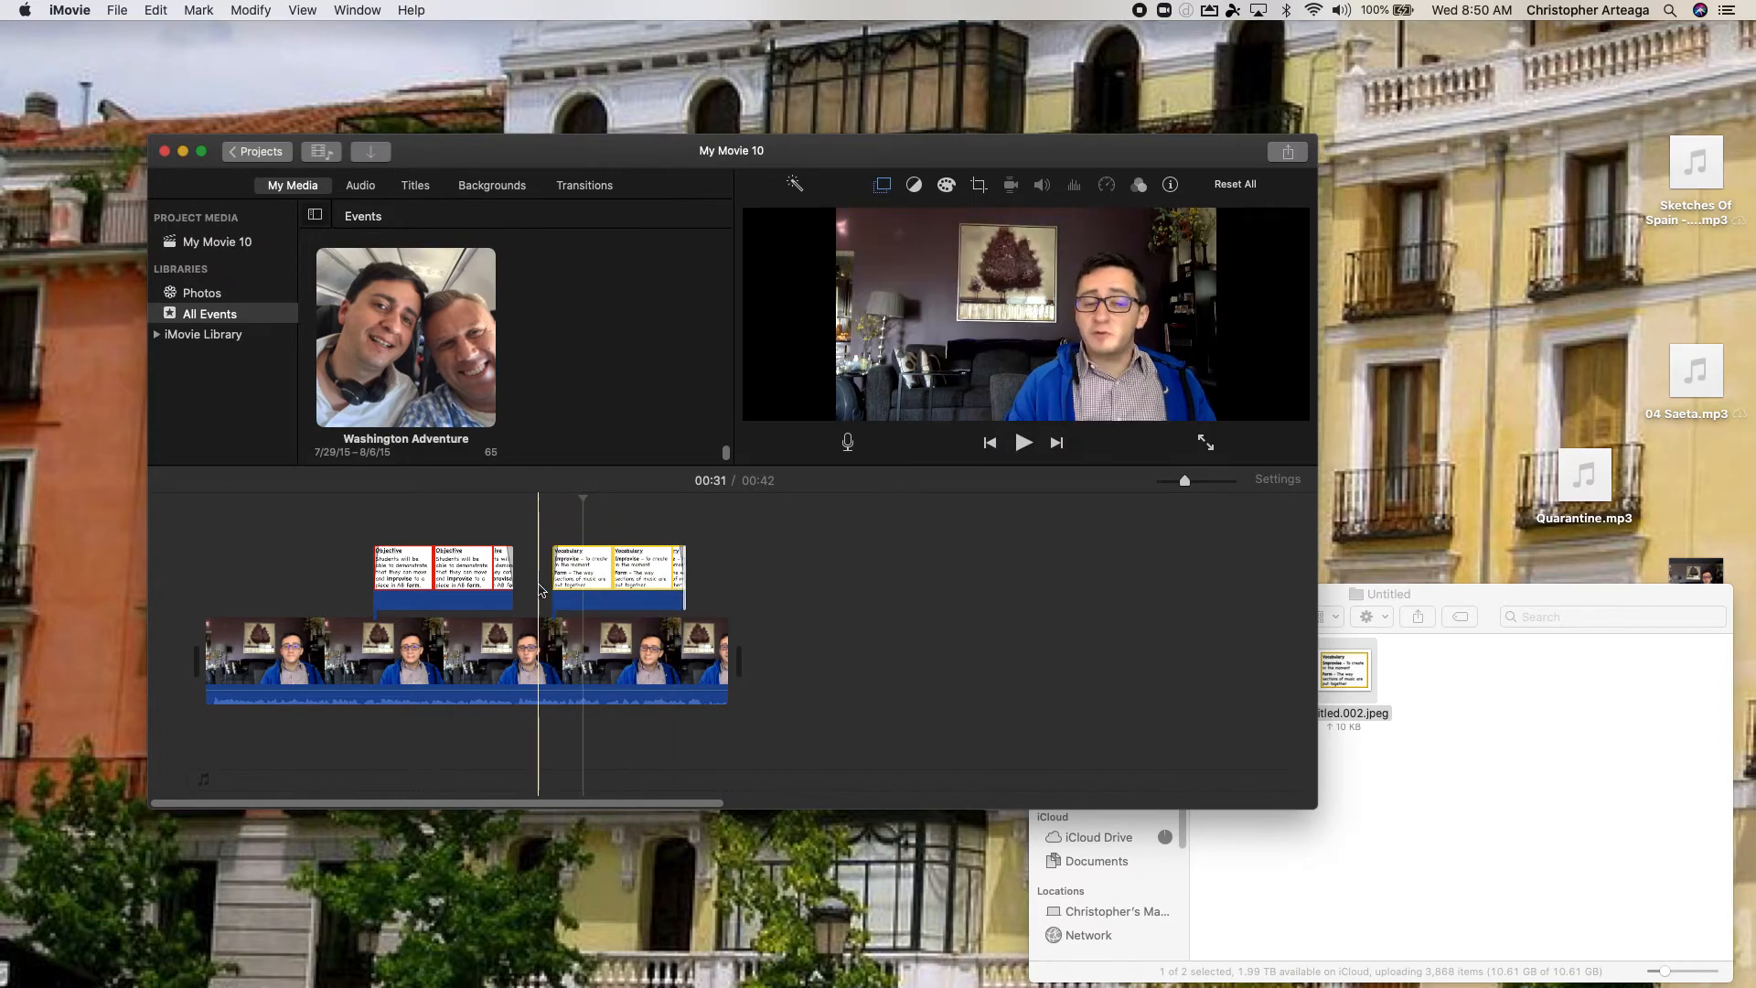
key(space)
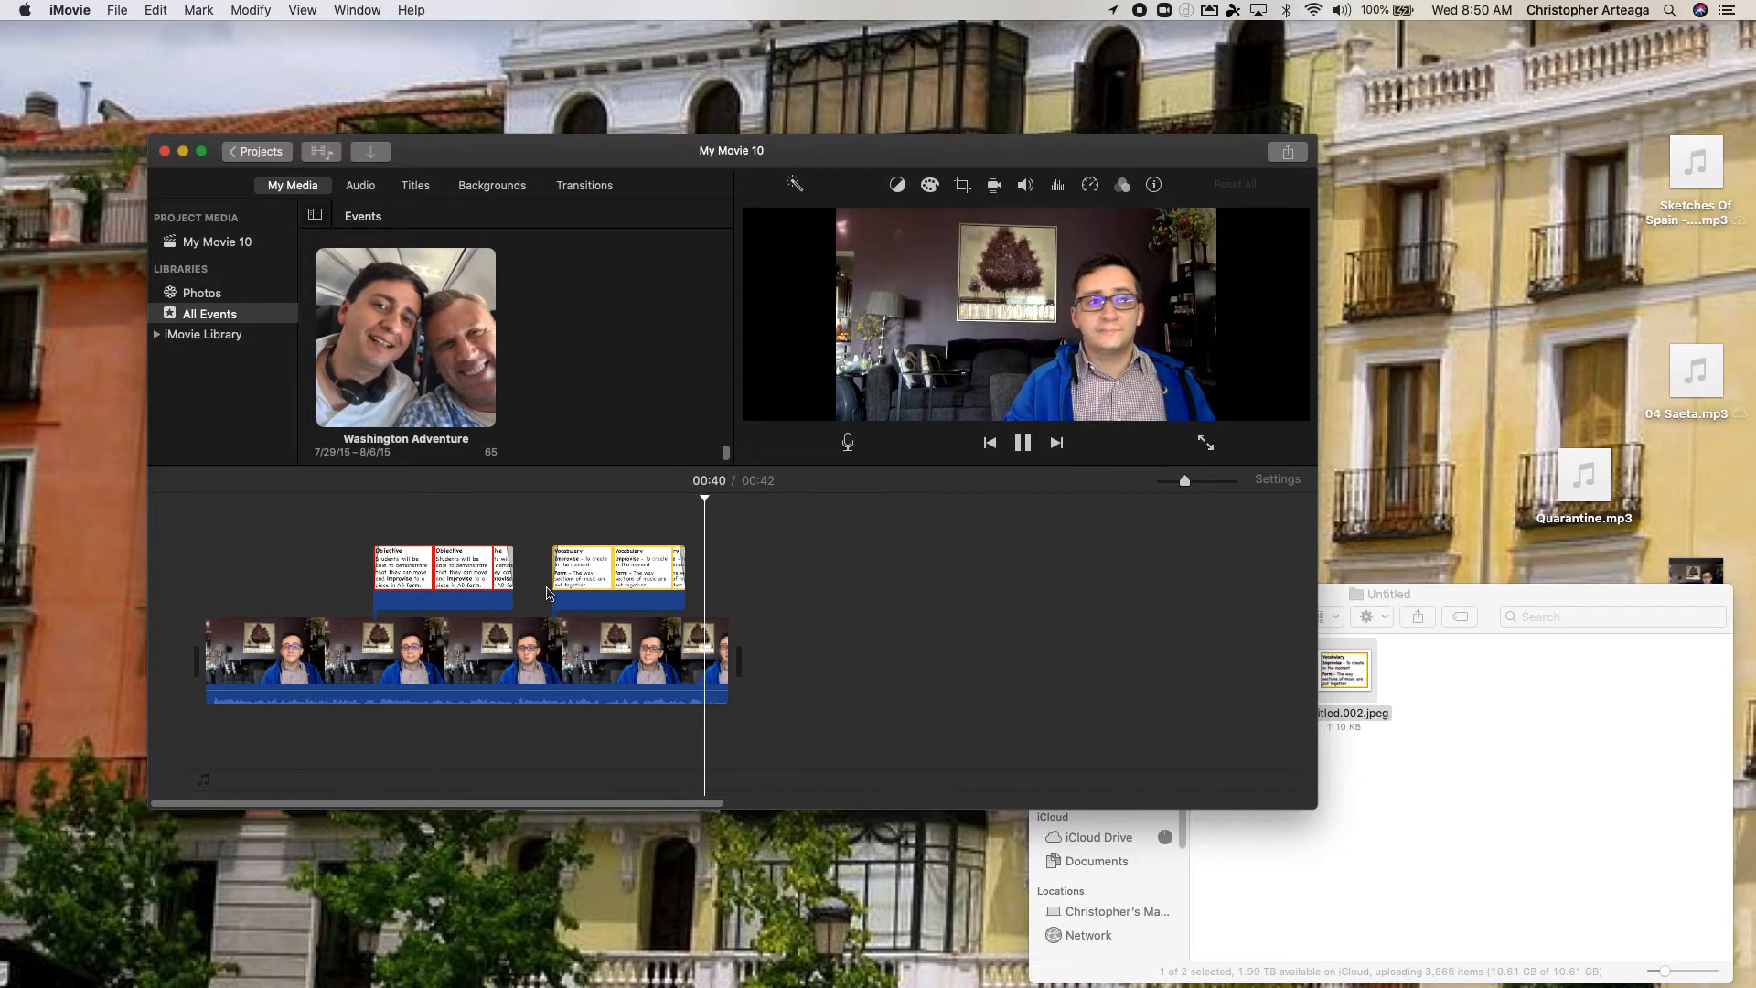
key(space)
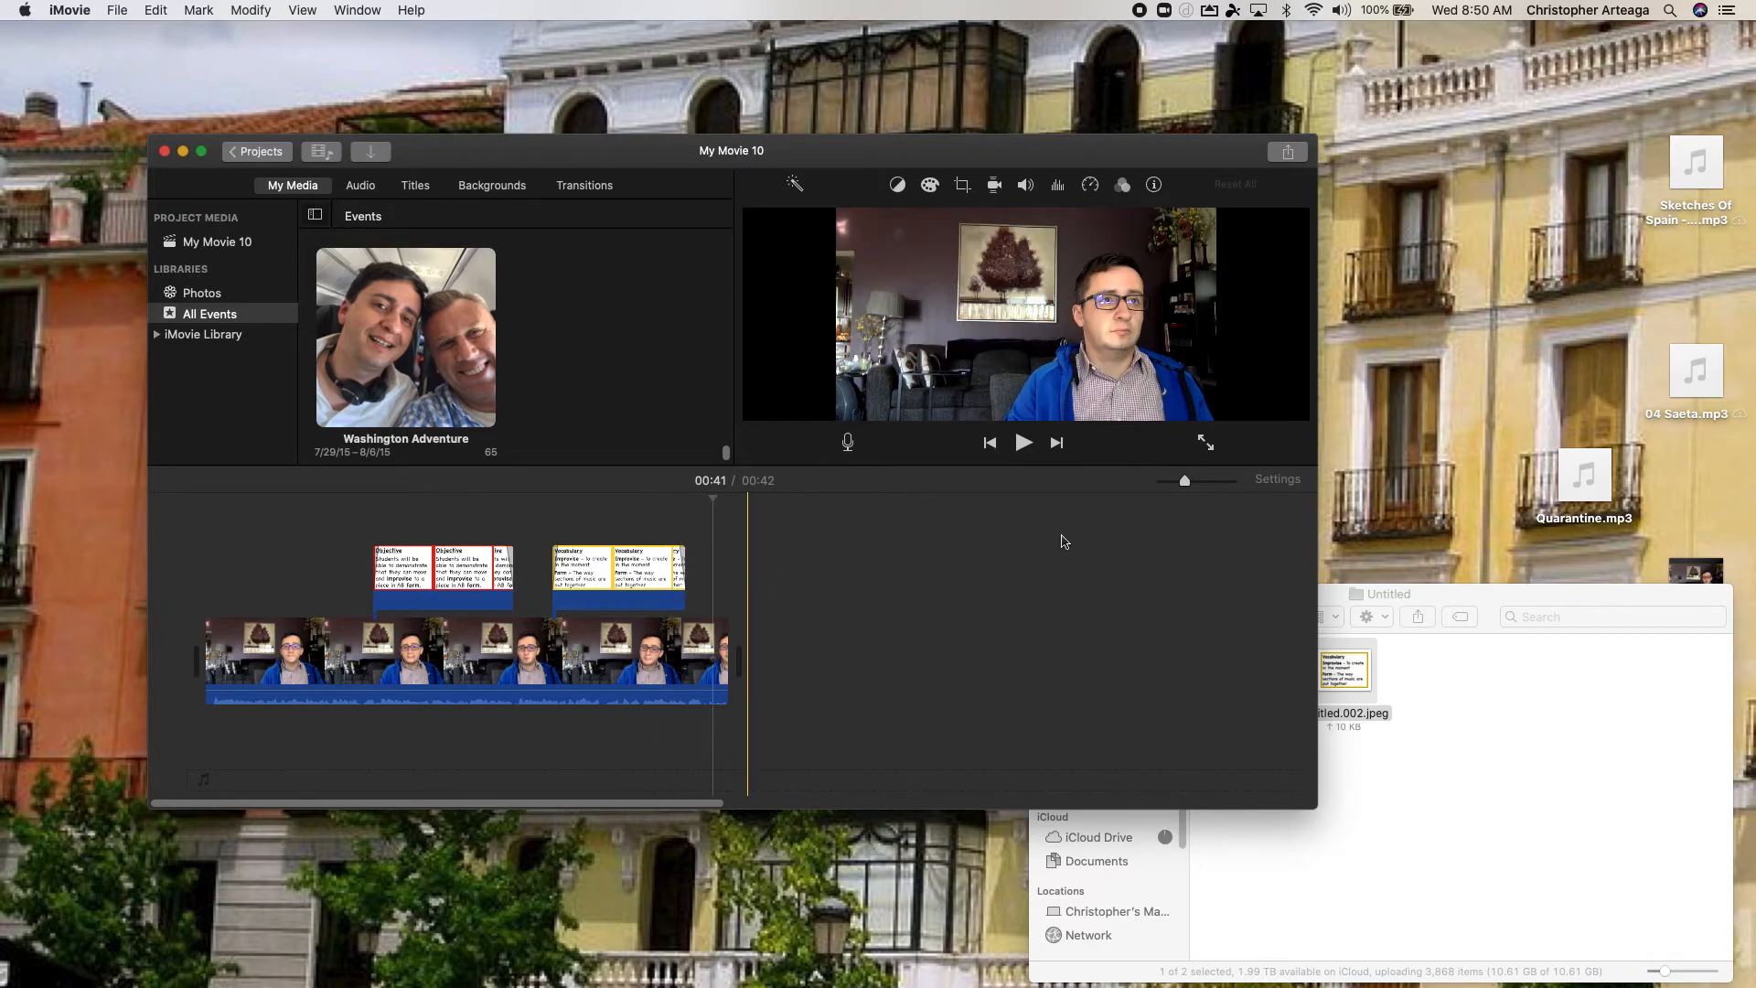
Switch to the Tiki Tiki Wide presentation in Keynote and view its xylophone slides and lyrics slide
drag(1755, 594, 797, 208)
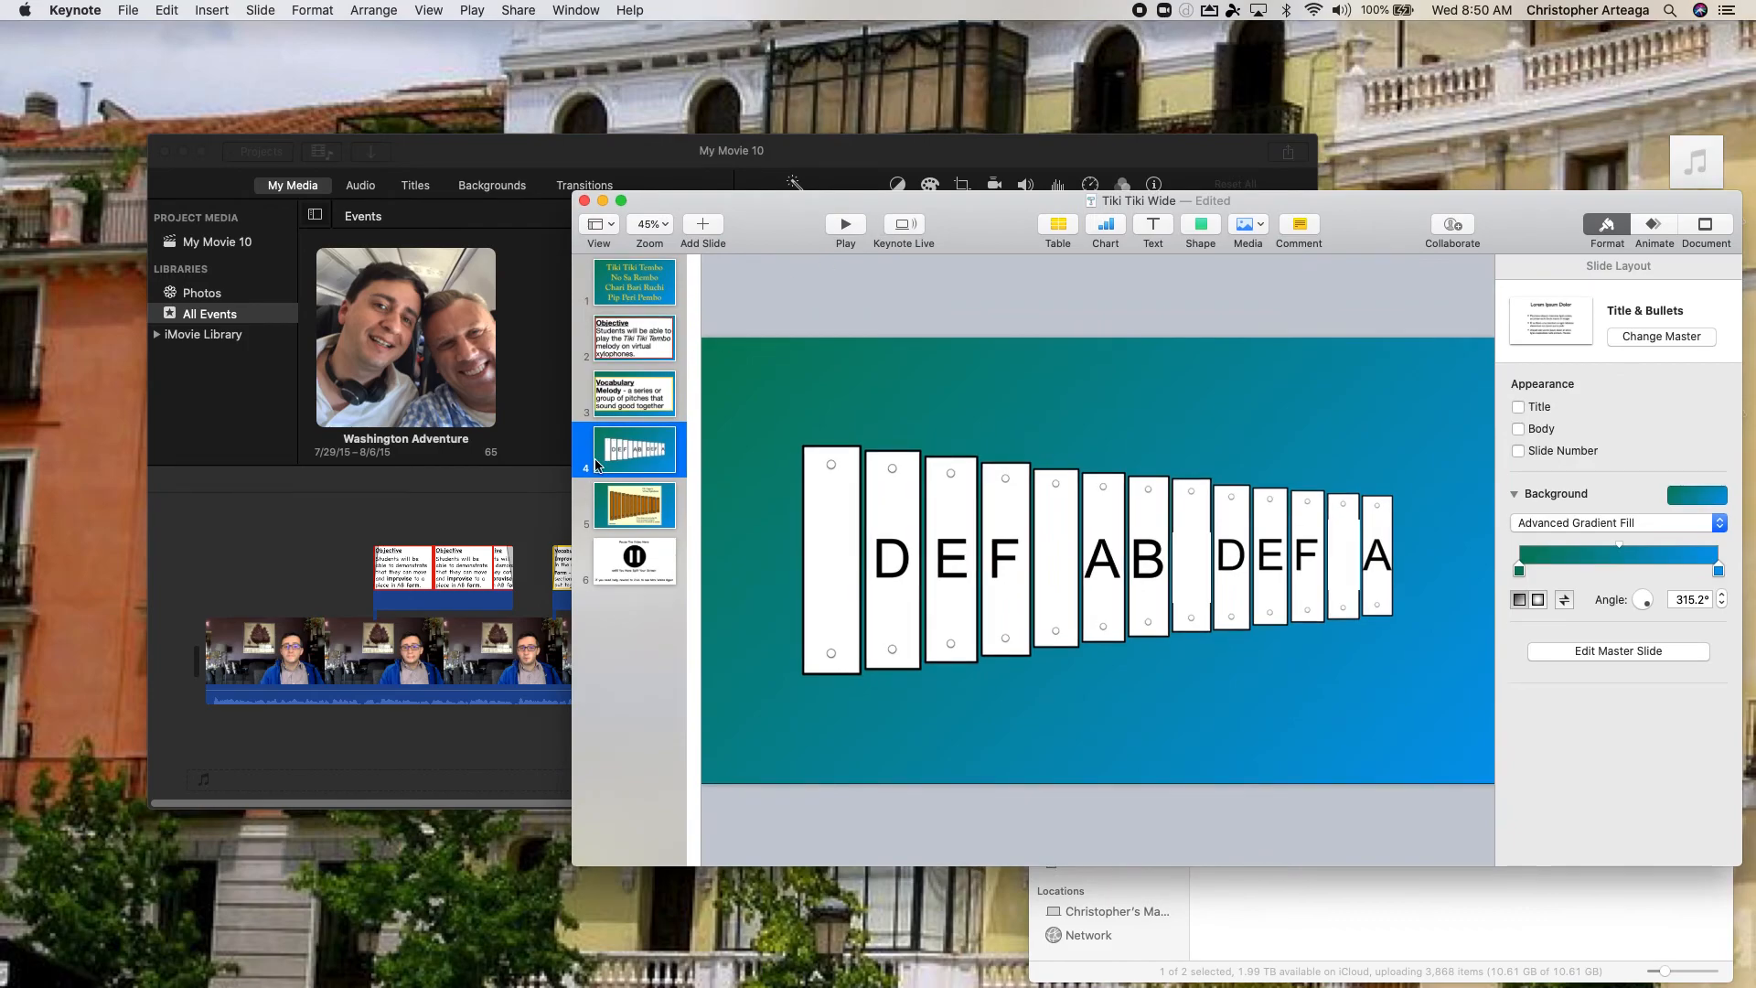
click(630, 505)
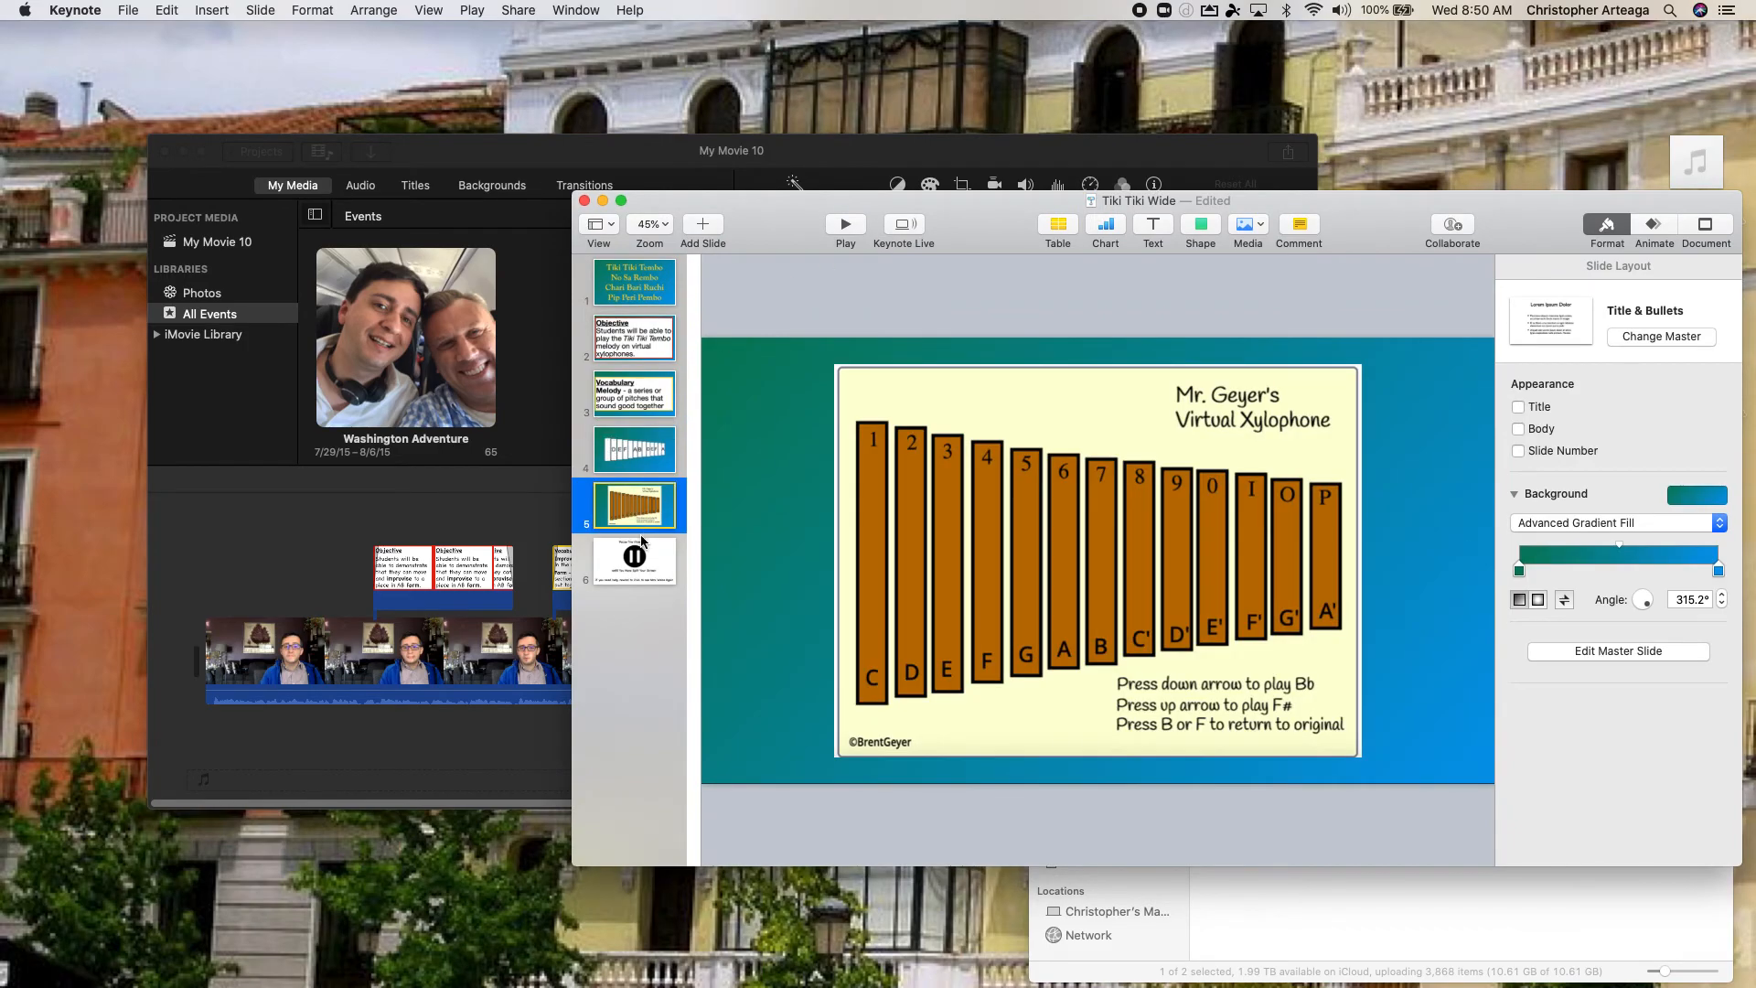
click(621, 468)
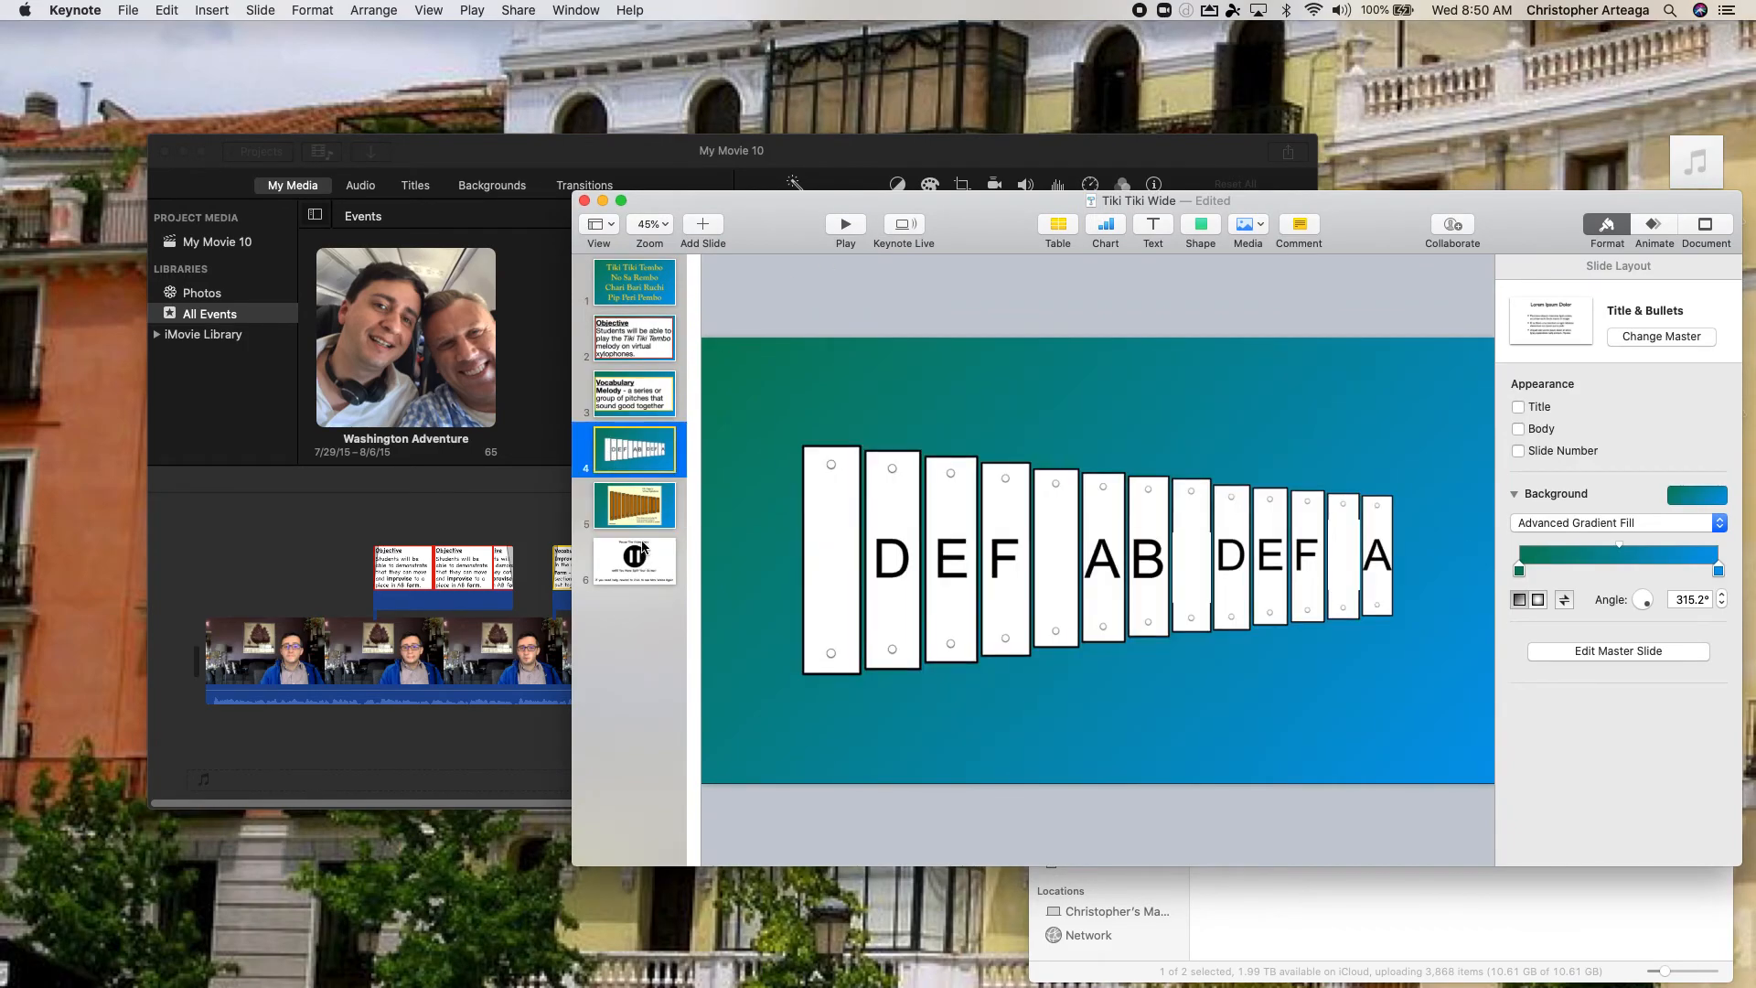
click(655, 267)
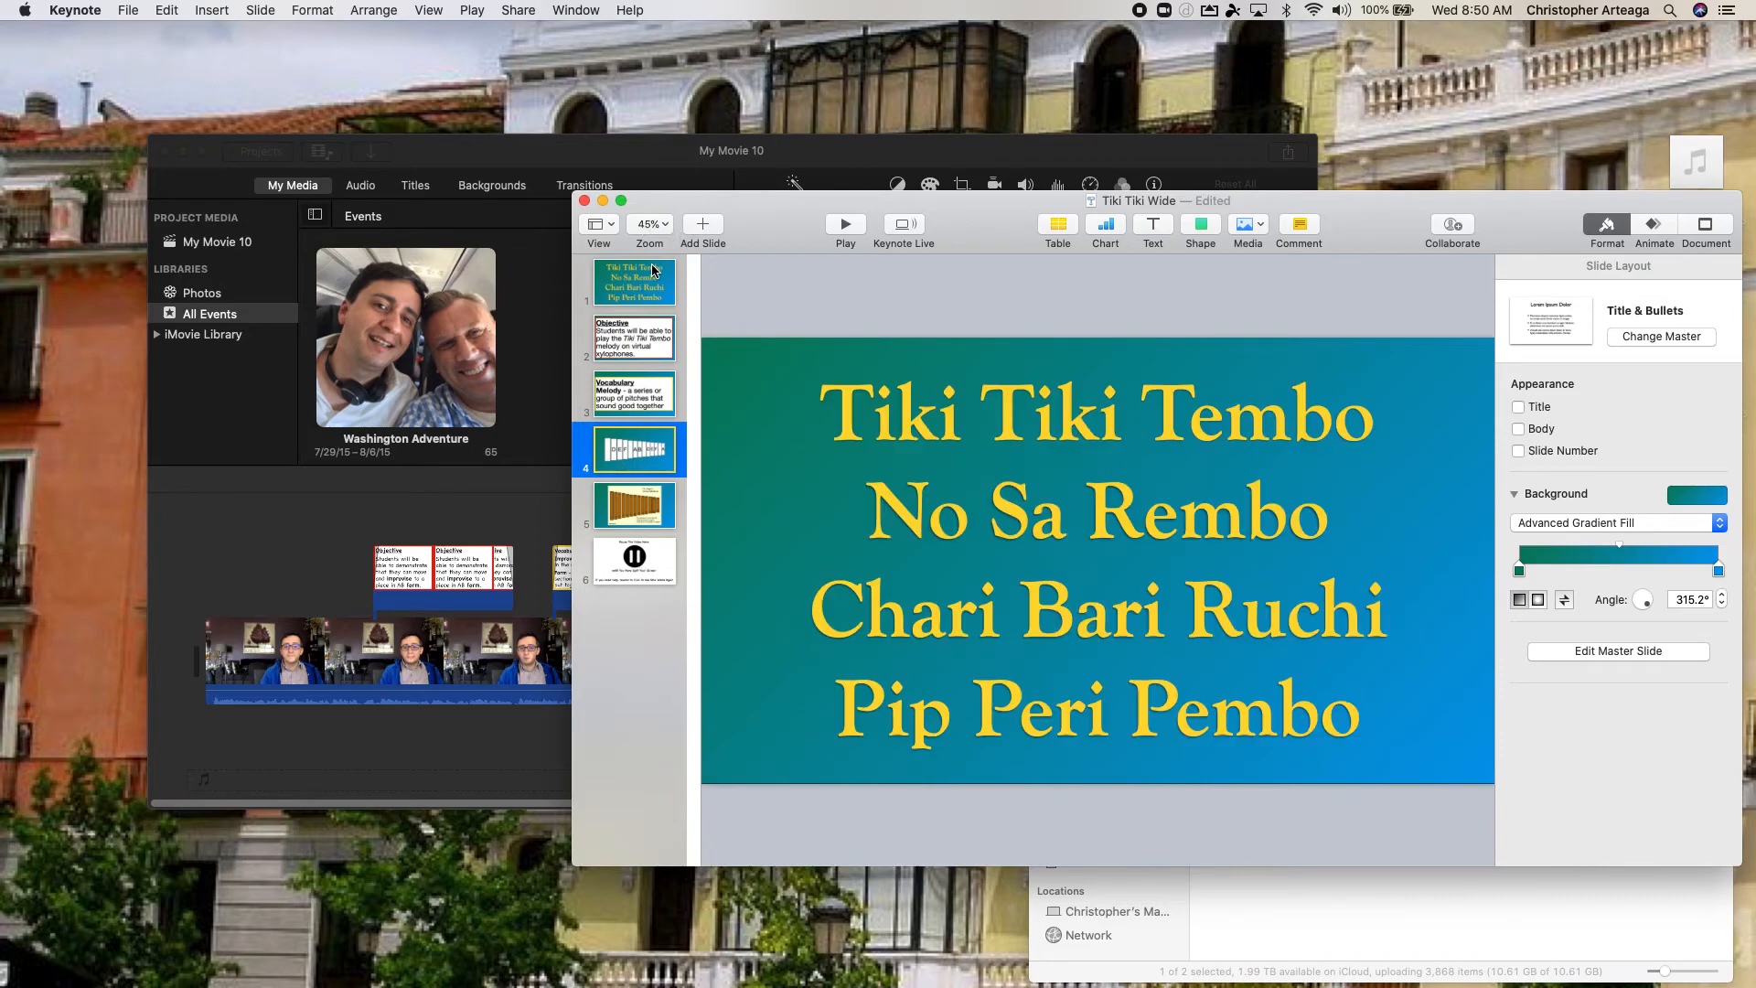
drag(690, 205, 1752, 512)
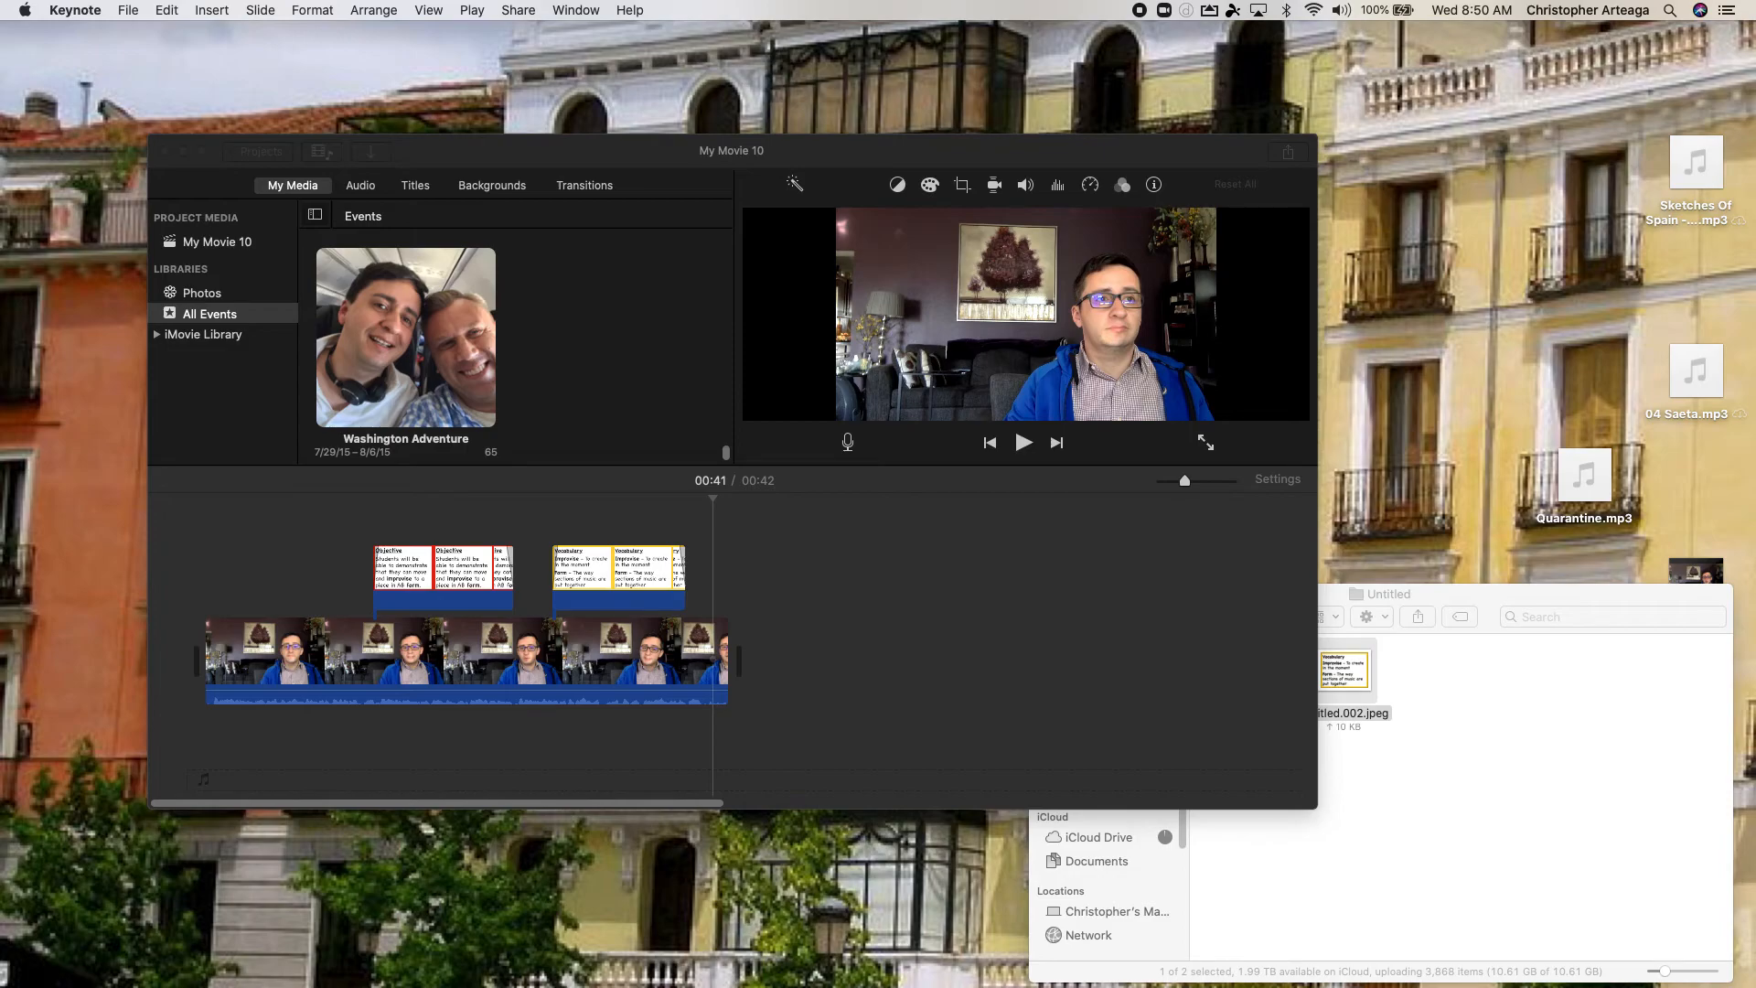